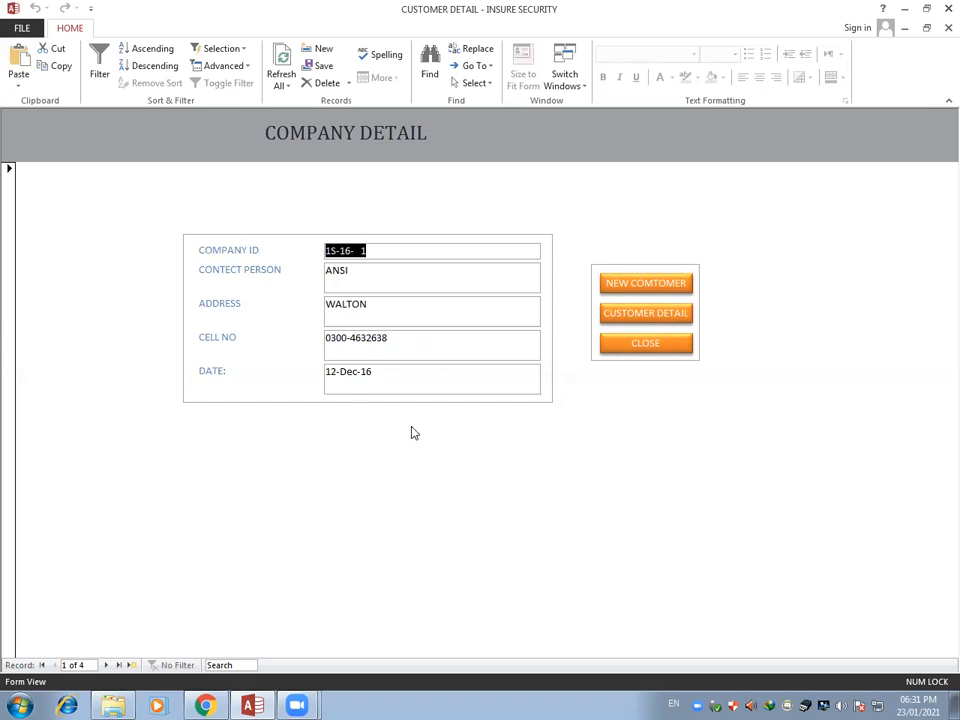
# Close the company detail form, reopen customer entry from the main menu and start a blank customer record
pyautogui.click(645, 344)
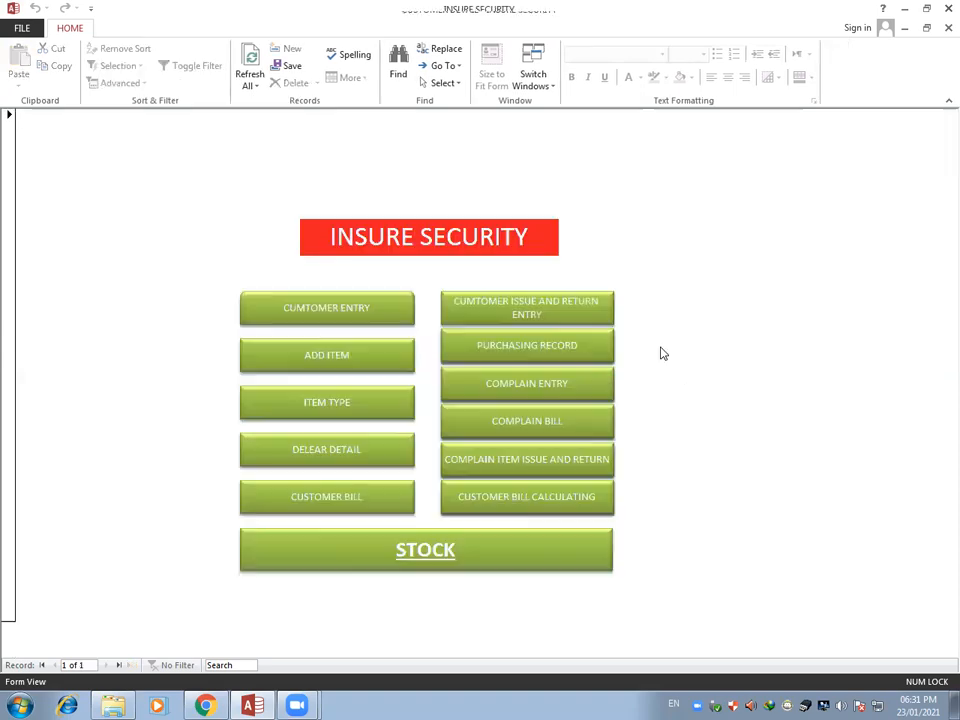
pyautogui.click(318, 319)
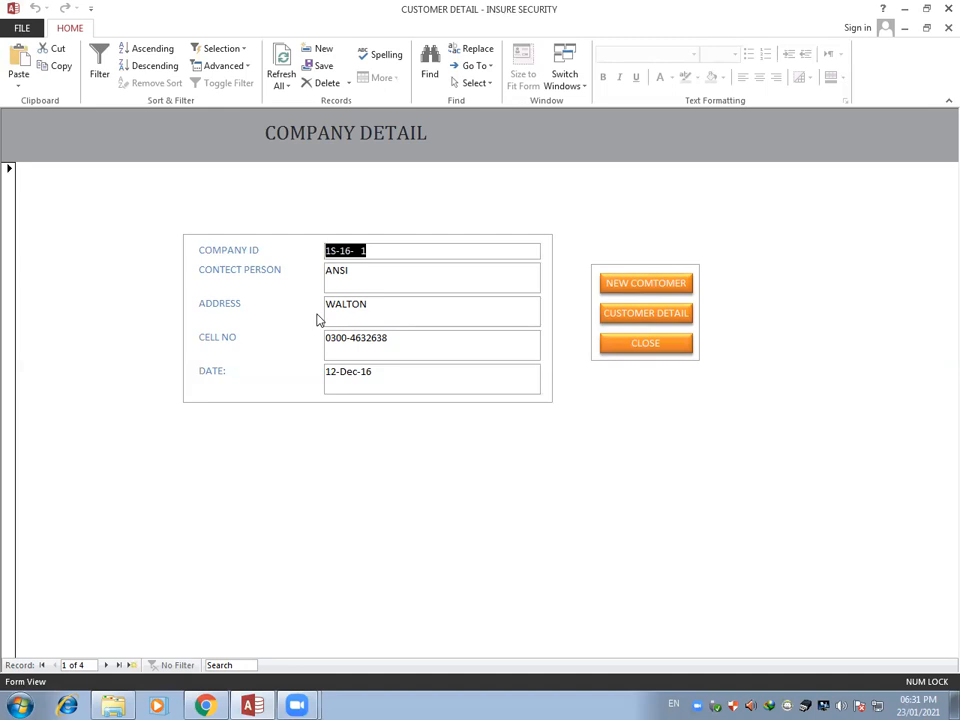
pyautogui.click(373, 252)
pyautogui.click(654, 289)
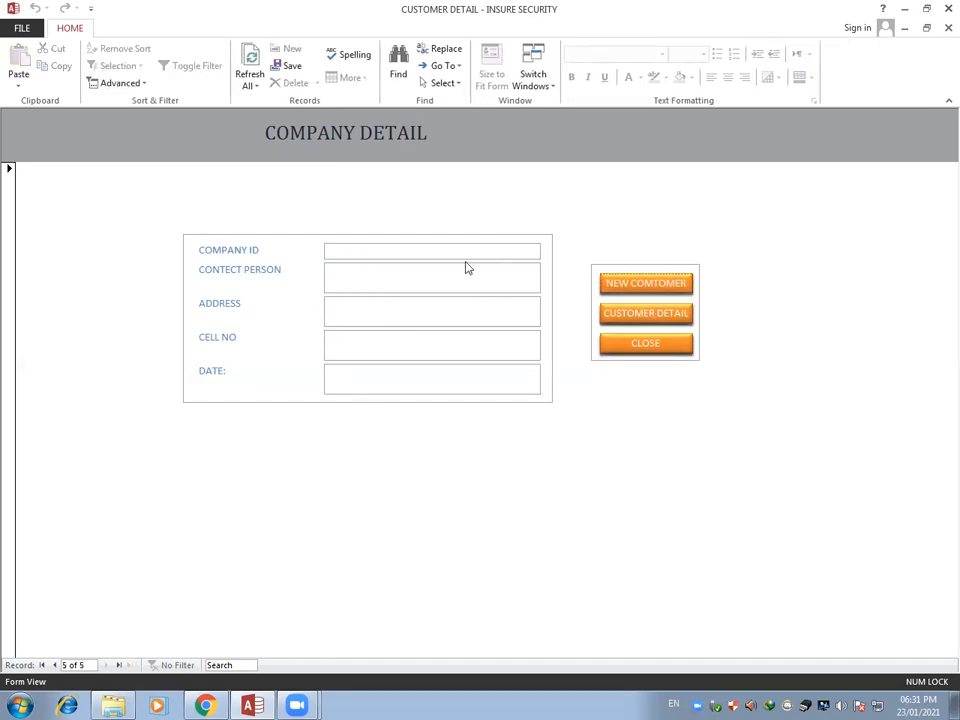
# View the list of all customers, then close it and the company detail form
pyautogui.click(621, 321)
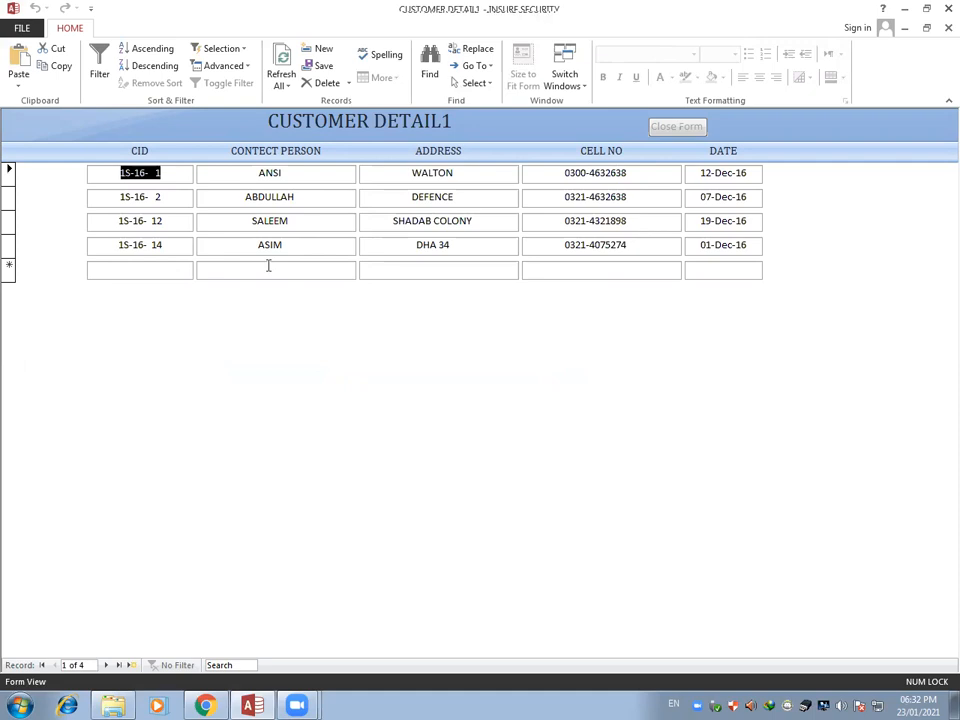
pyautogui.click(677, 127)
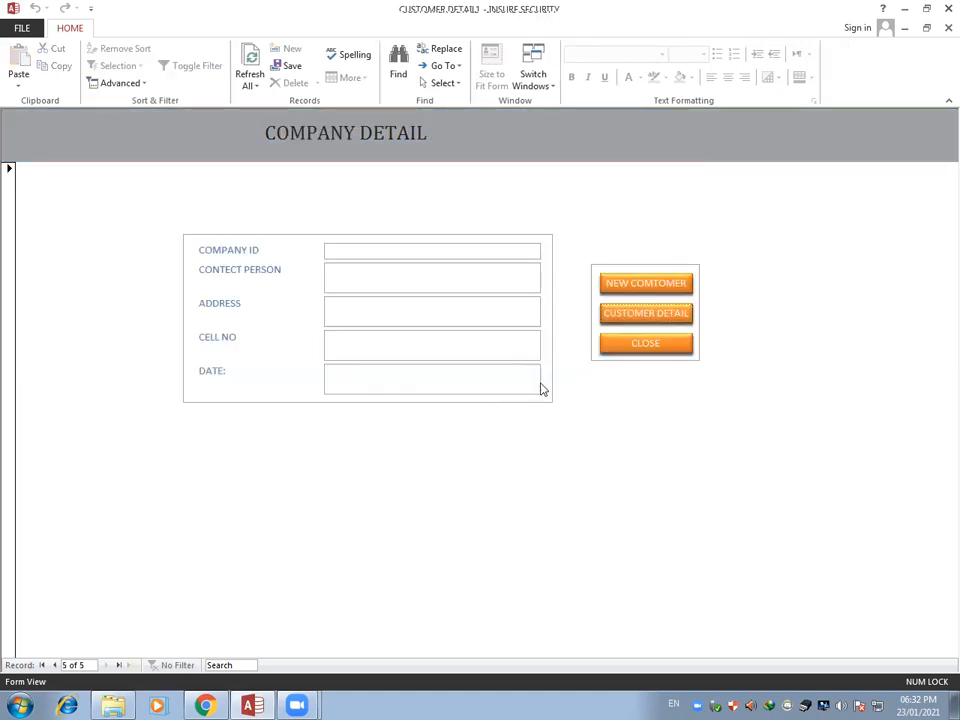
pyautogui.click(643, 348)
# Open the item name list from the main menu, review its entries to the end, and close it
pyautogui.click(340, 370)
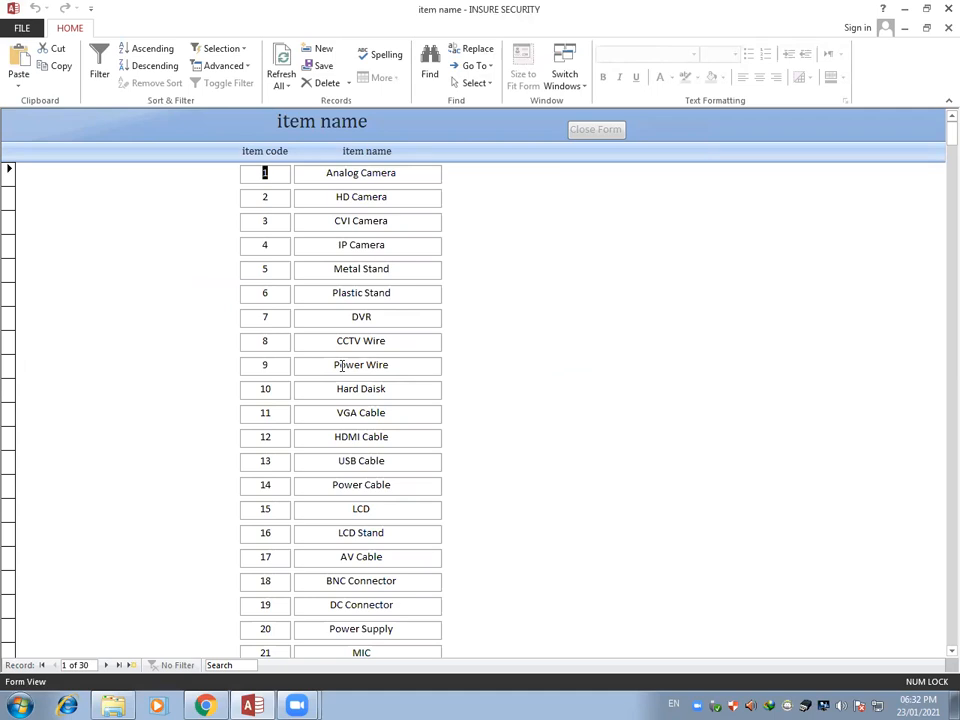
pyautogui.scroll(-5, 321, 366)
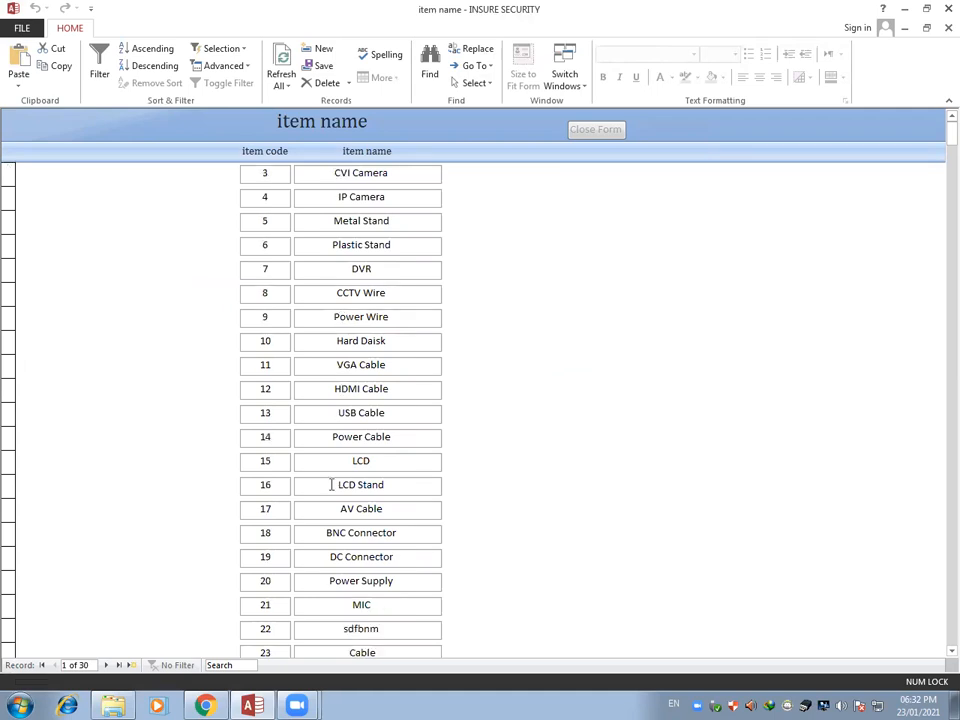
pyautogui.scroll(-1, 320, 552)
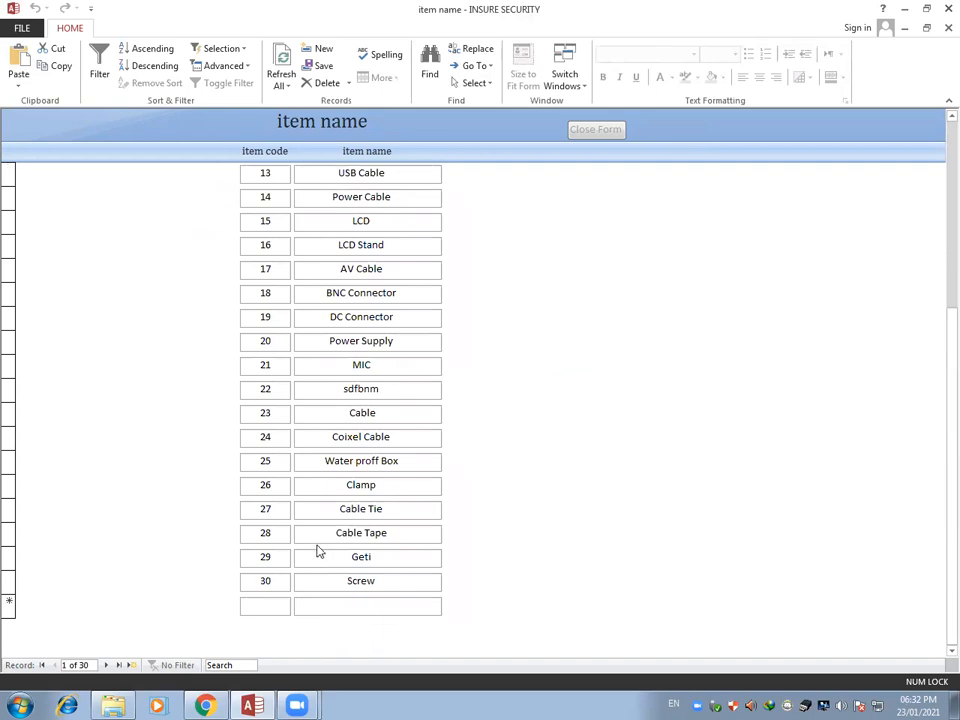
pyautogui.scroll(2, 334, 534)
pyautogui.scroll(3, 341, 535)
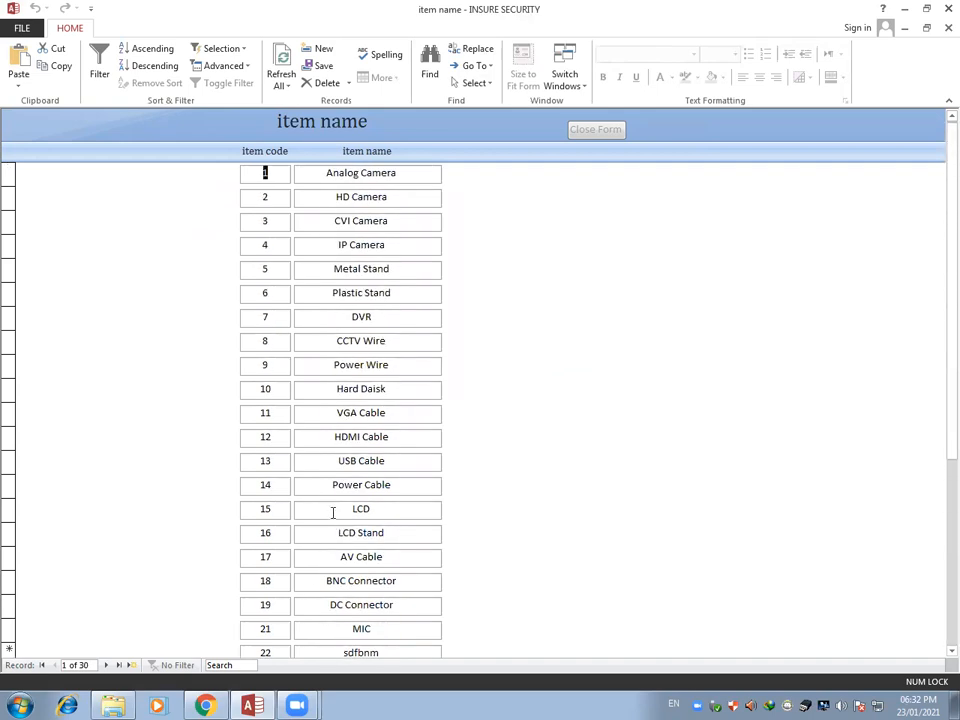
pyautogui.click(598, 130)
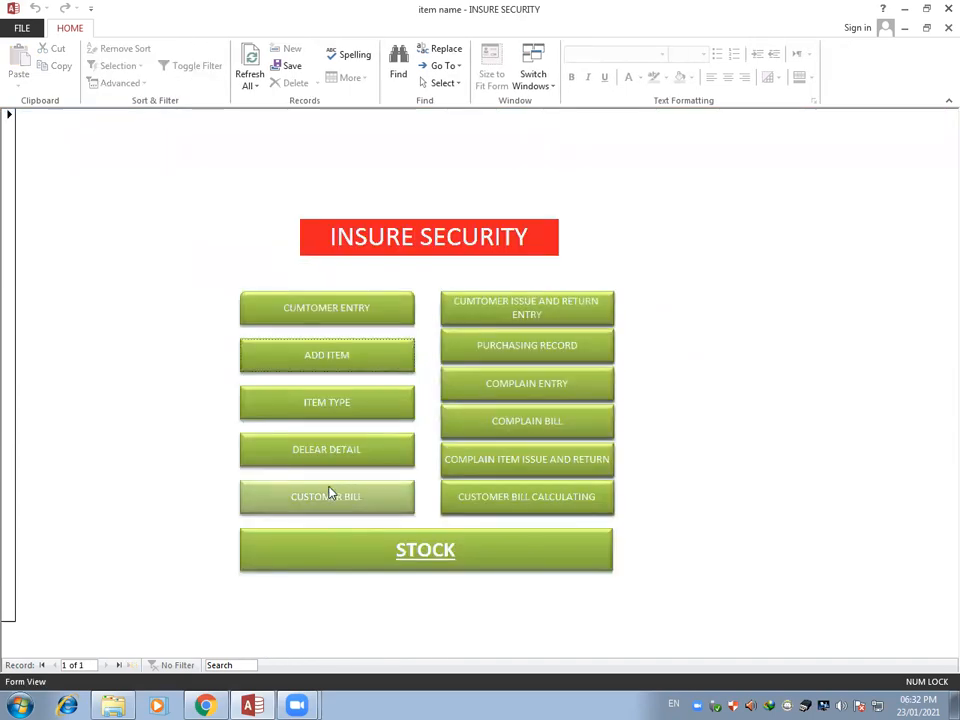
# View the item type price list and the dealer detail list, closing each to return to the main menu
pyautogui.click(337, 410)
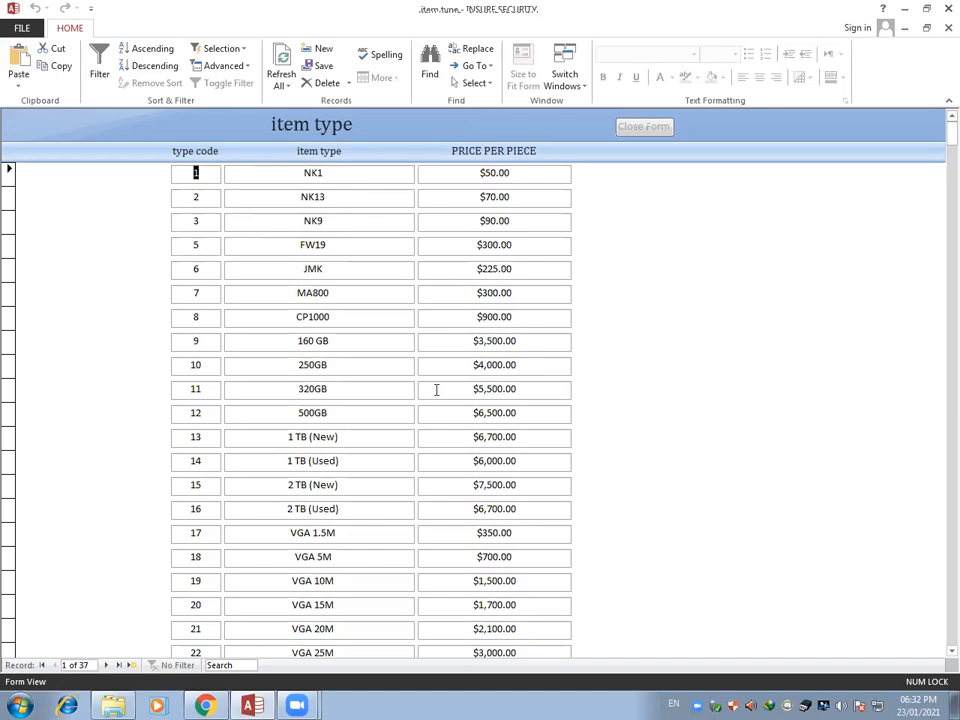
pyautogui.click(643, 127)
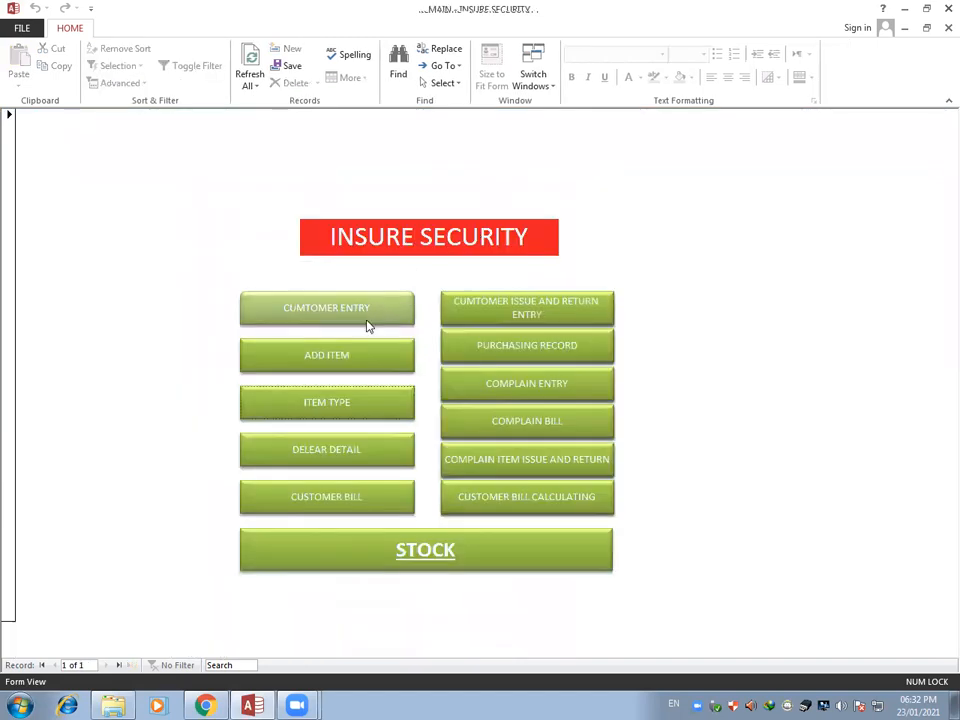
pyautogui.click(328, 461)
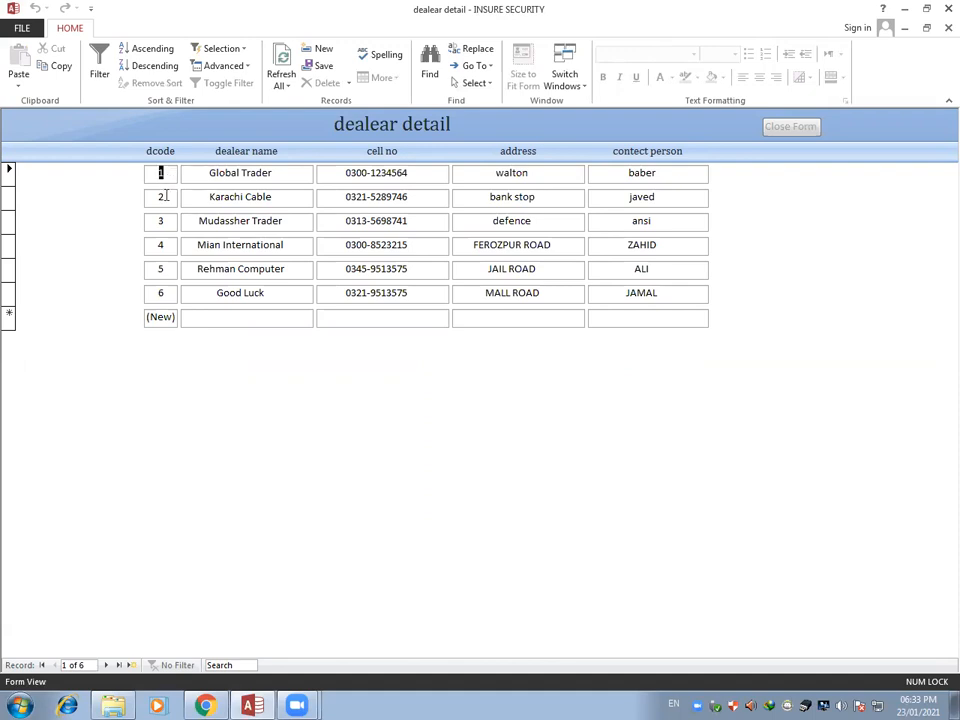
pyautogui.click(792, 130)
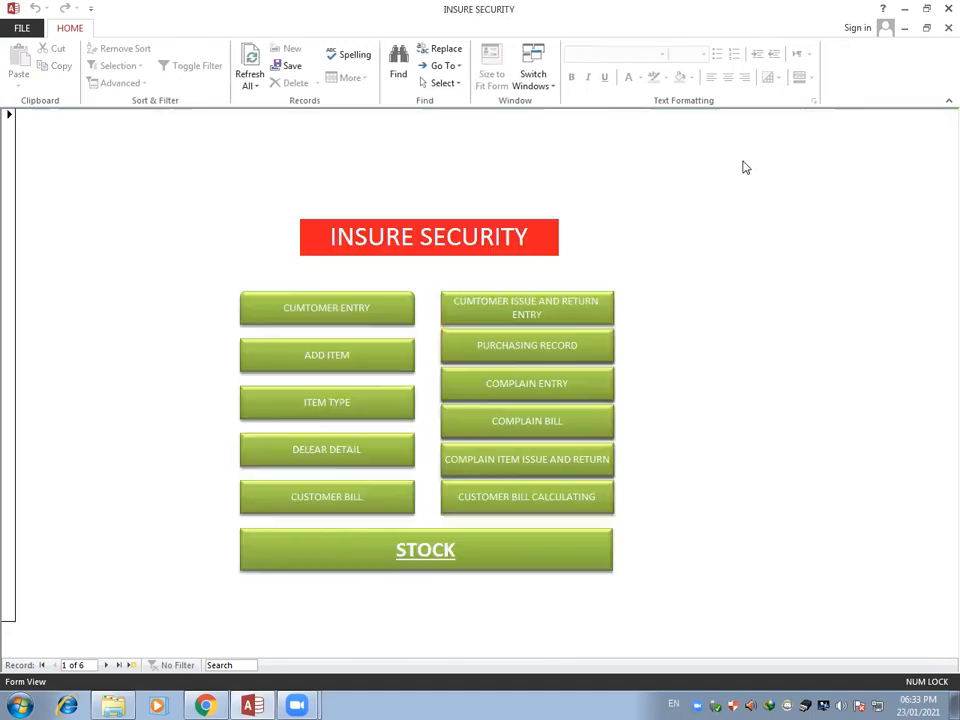
# Generate the customer bill report with labour charges 600, discount 5 and bill number 100
pyautogui.click(336, 503)
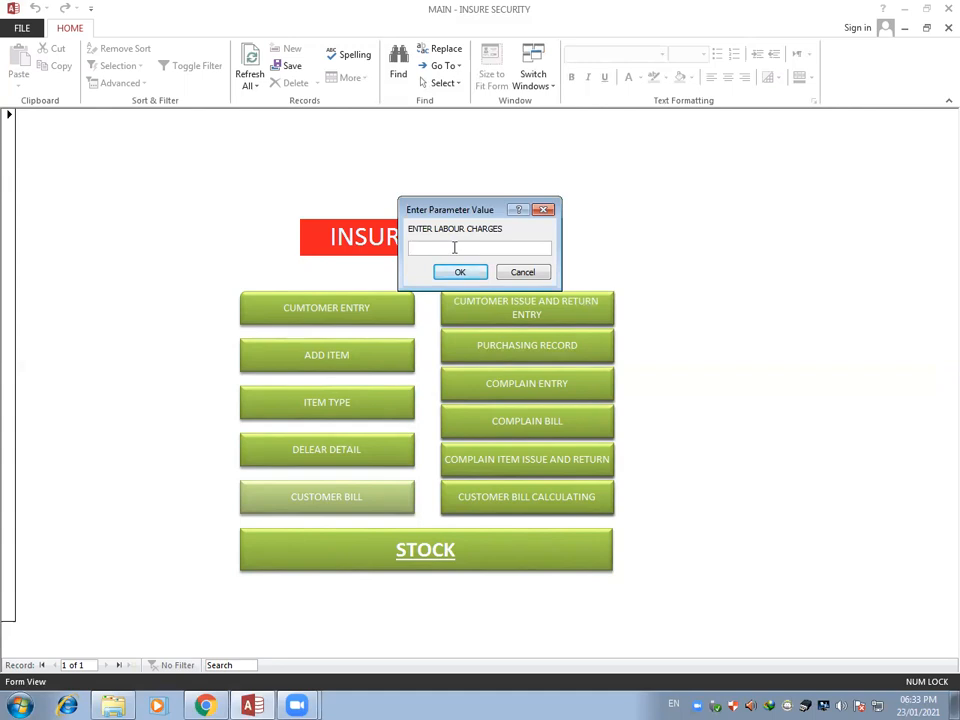
pyautogui.write('600')
pyautogui.press('Return')
pyautogui.write('5')
pyautogui.click(444, 274)
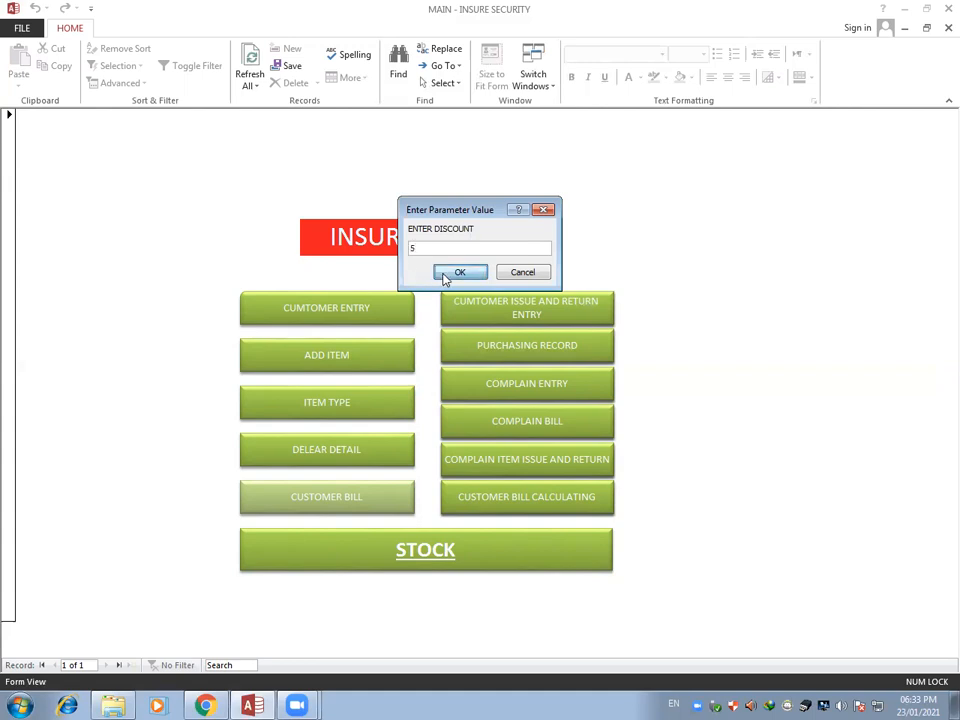
pyautogui.write('100')
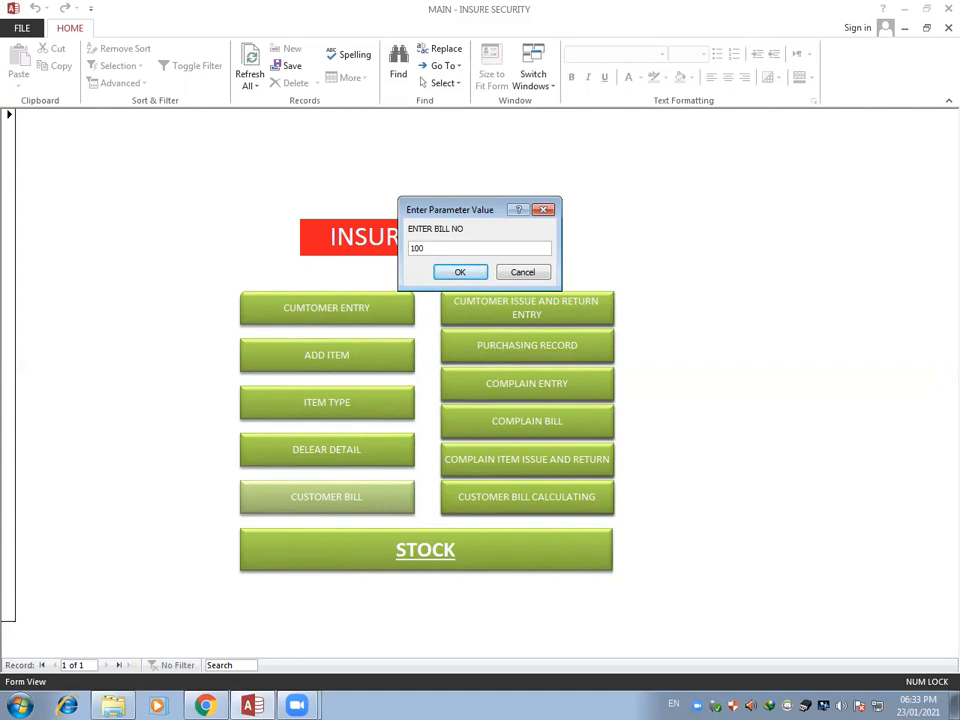
pyautogui.press('Return')
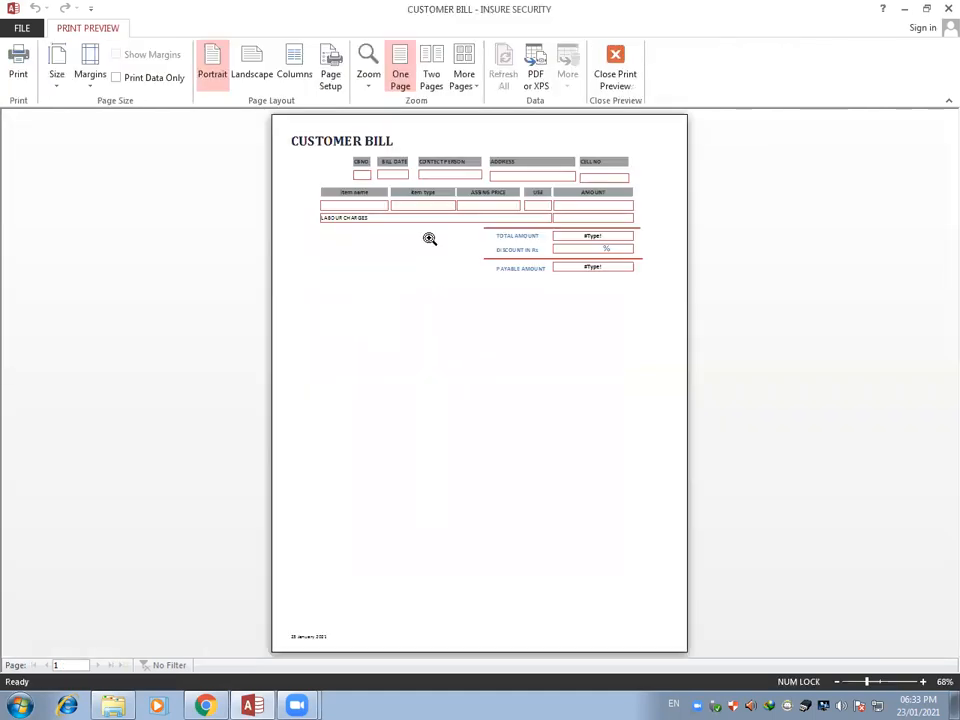
# Examine the customer bill preview at 100% zoom and close the preview
pyautogui.click(489, 221)
pyautogui.scroll(2, 476, 276)
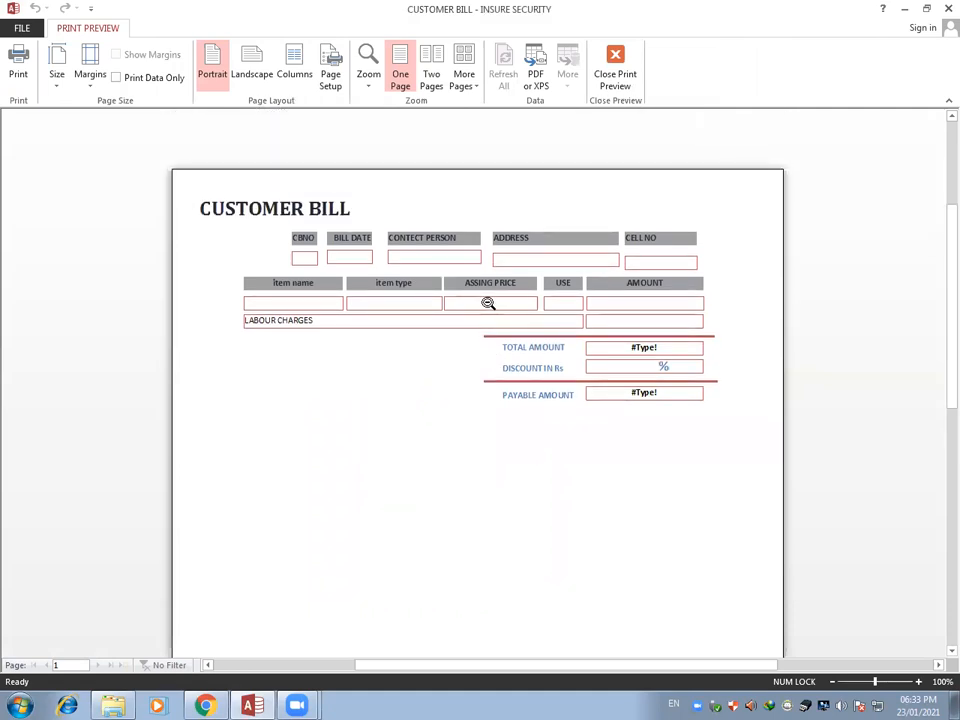
pyautogui.click(615, 80)
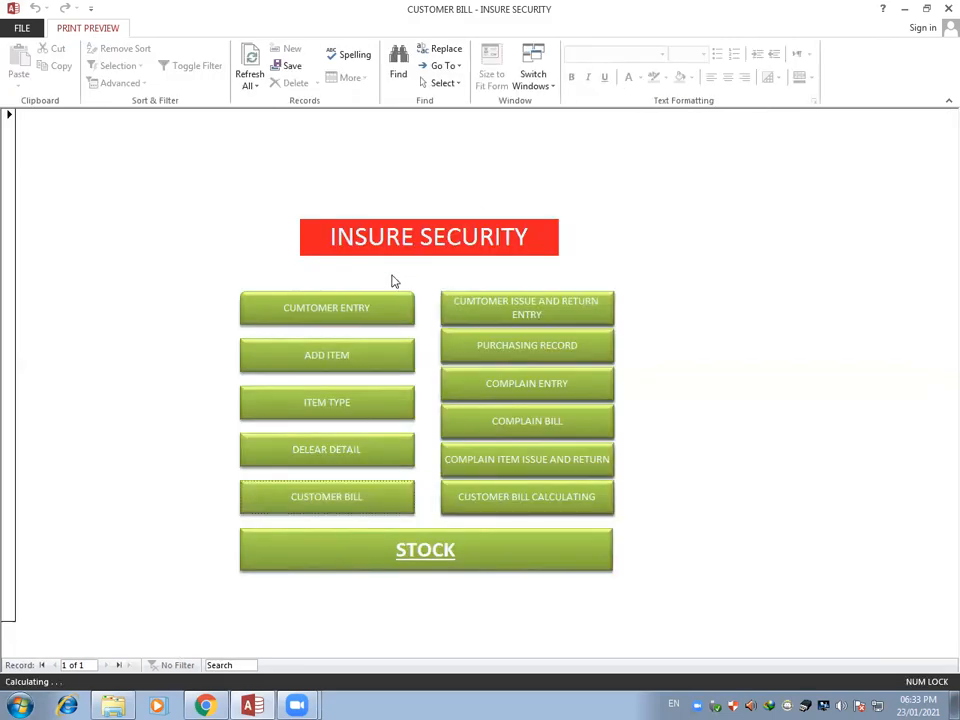
# In the customer issue and return entry form, enter CBNO 1, choose the first listed contact person and set the bill date to 08/01/2021
pyautogui.click(493, 319)
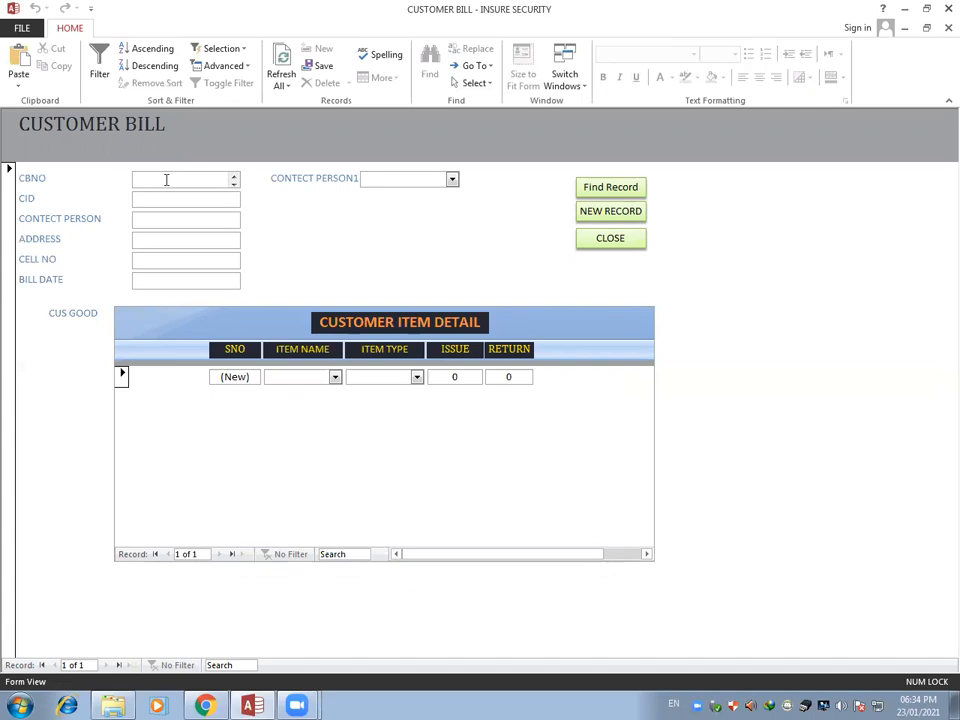
pyautogui.write('1')
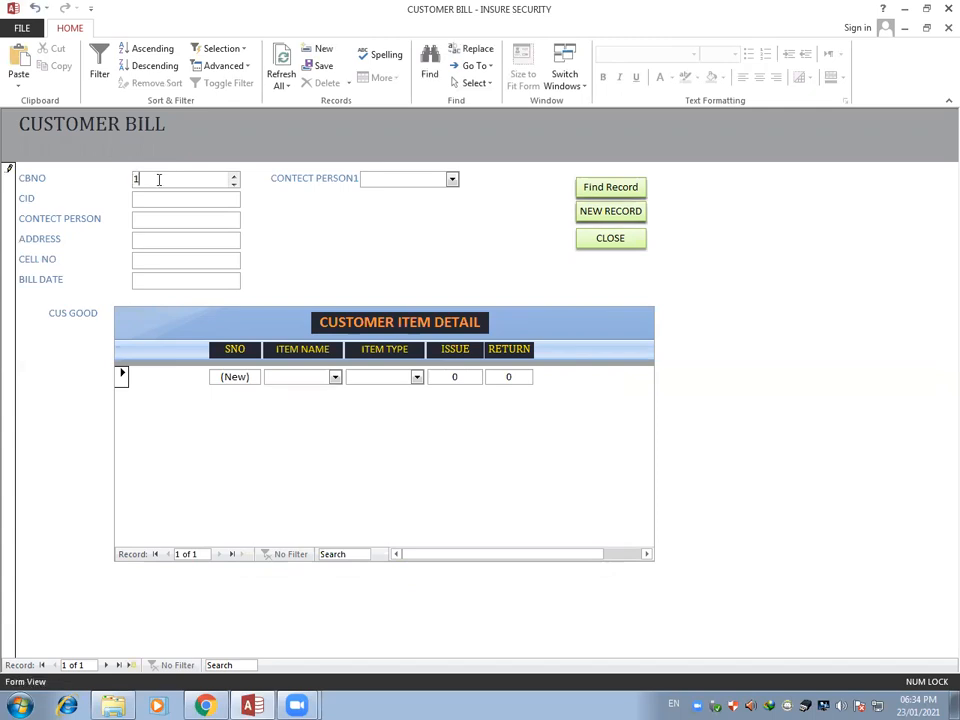
pyautogui.click(150, 200)
pyautogui.click(452, 179)
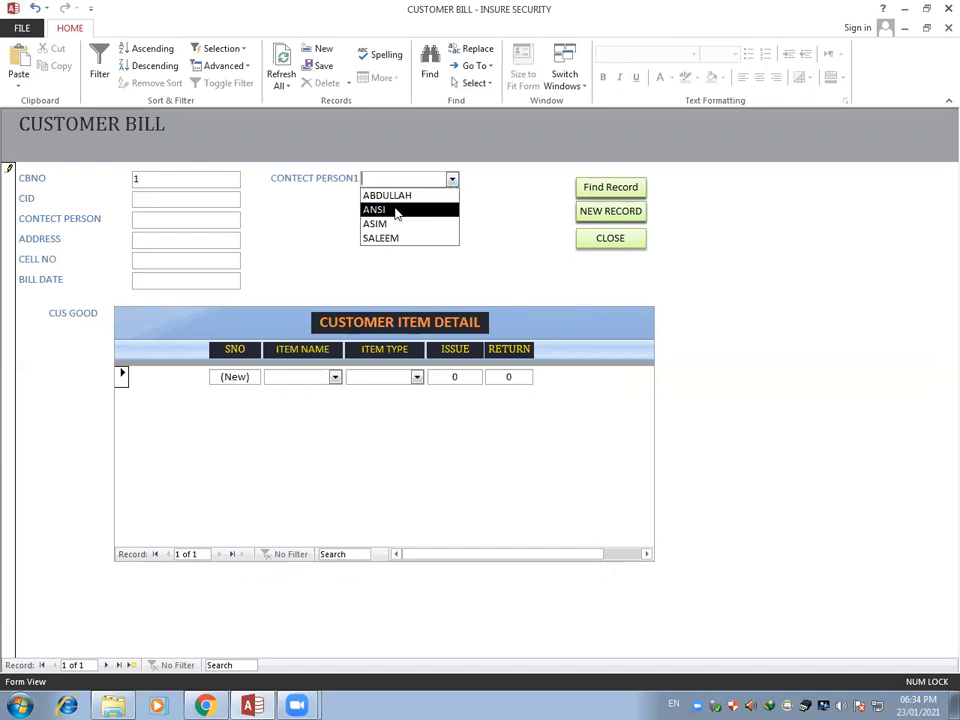
pyautogui.click(396, 199)
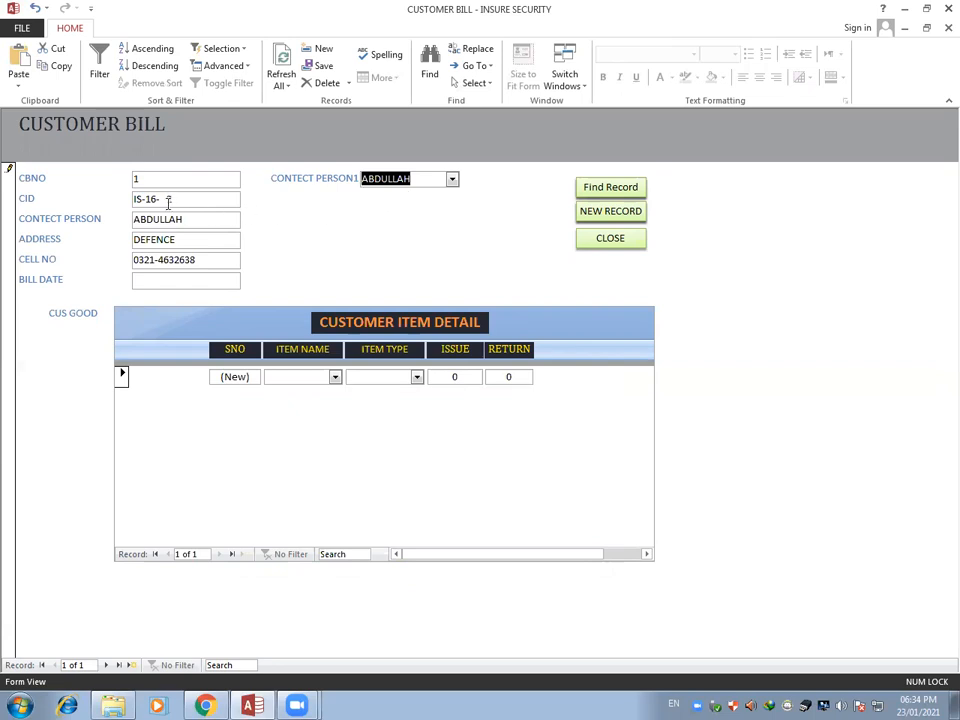
pyautogui.click(148, 281)
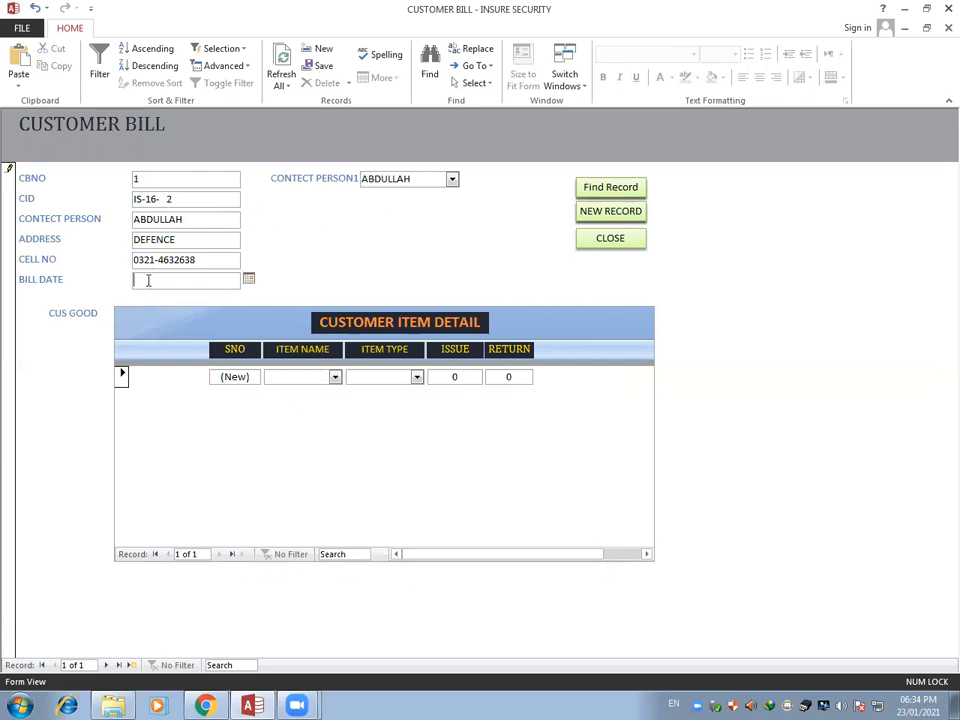
pyautogui.click(249, 279)
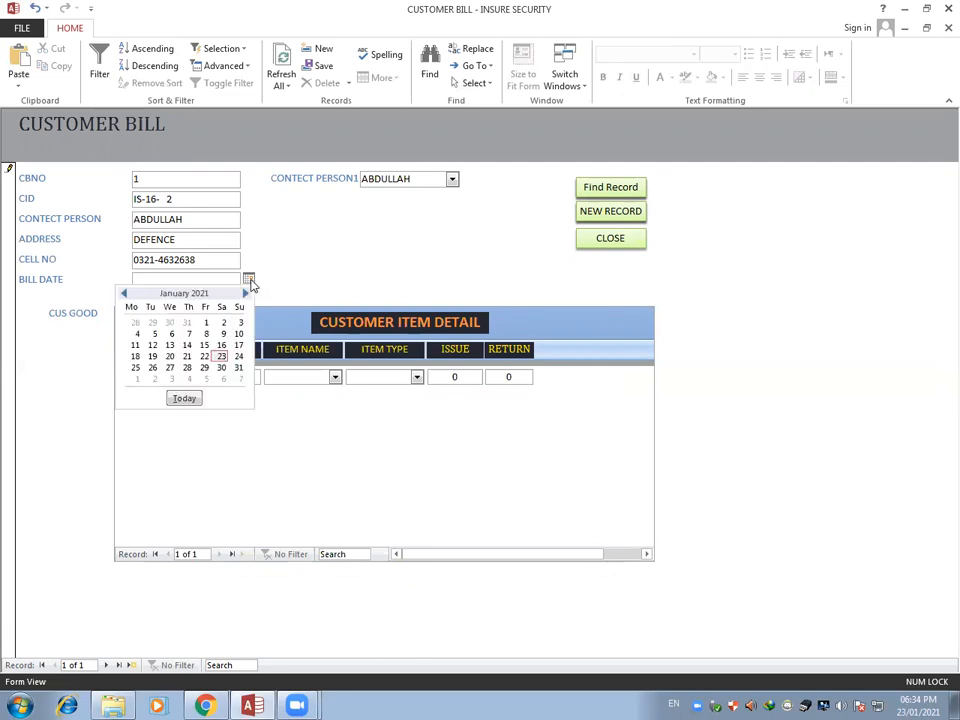
pyautogui.click(205, 334)
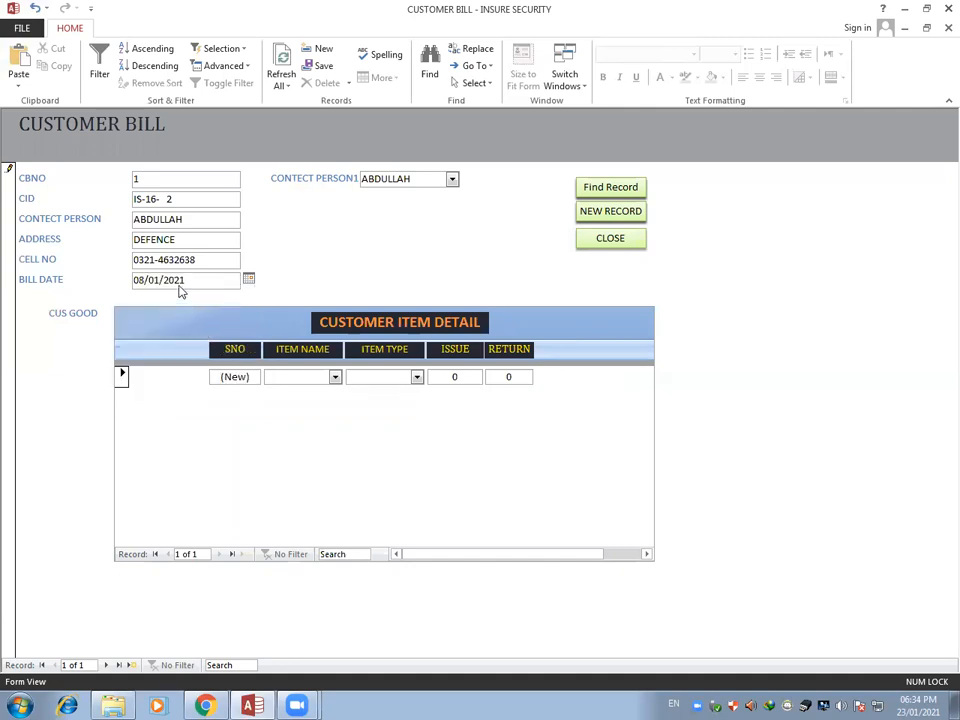
# Add the first customer item line with item name Cable, item type VGA 1.5M and issue quantity 3
pyautogui.click(336, 378)
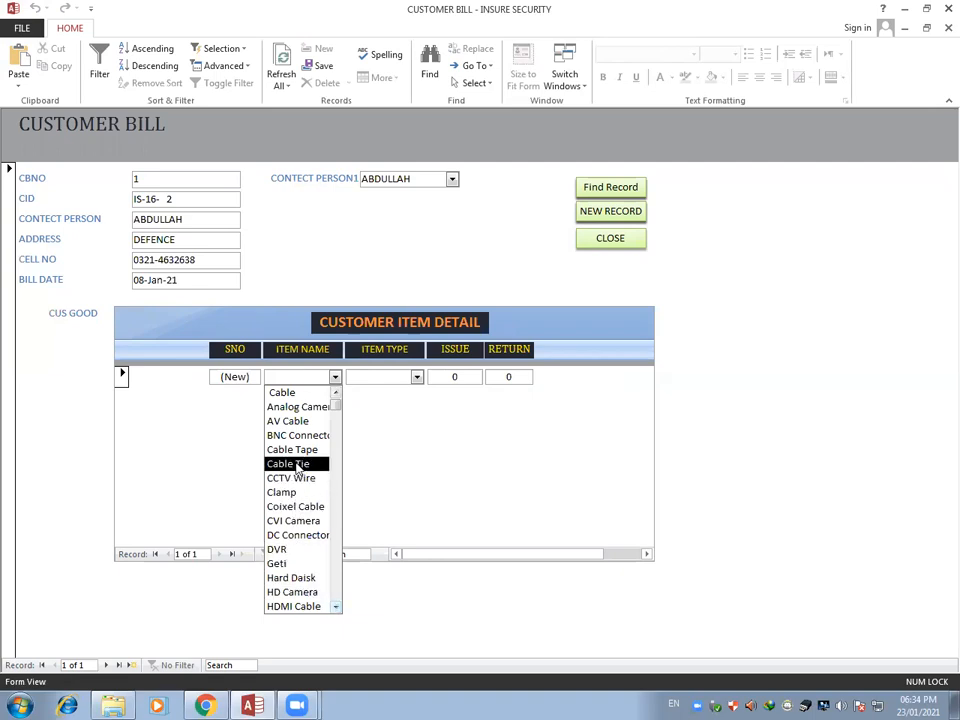
pyautogui.click(296, 394)
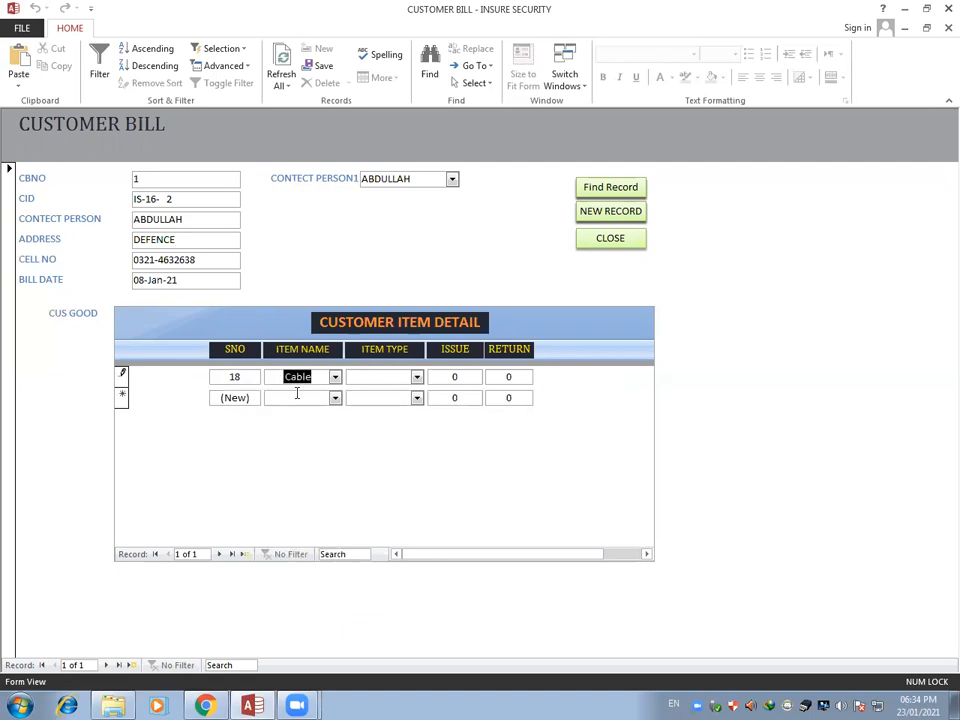
pyautogui.click(416, 377)
pyautogui.scroll(-6, 420, 470)
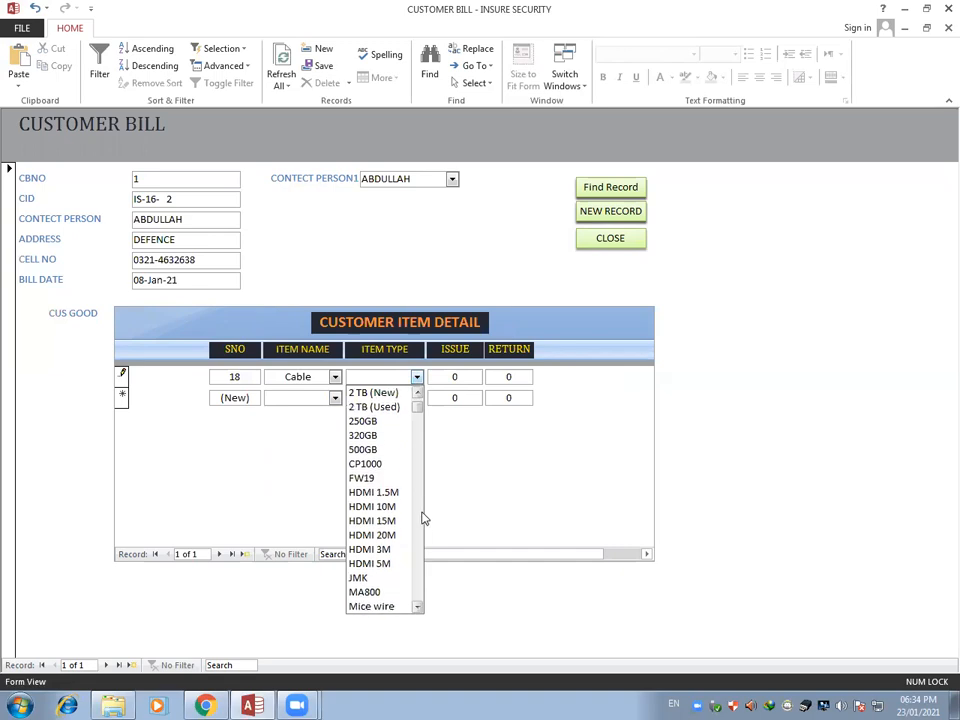
pyautogui.scroll(-2, 398, 597)
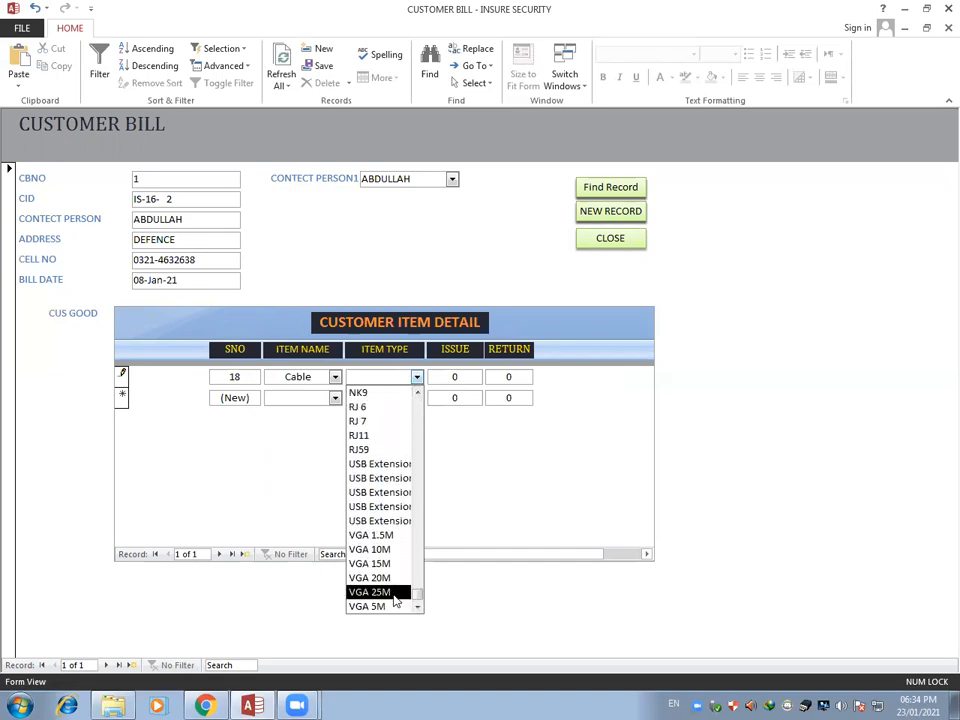
pyautogui.click(374, 538)
pyautogui.press('Tab')
pyautogui.write('3')
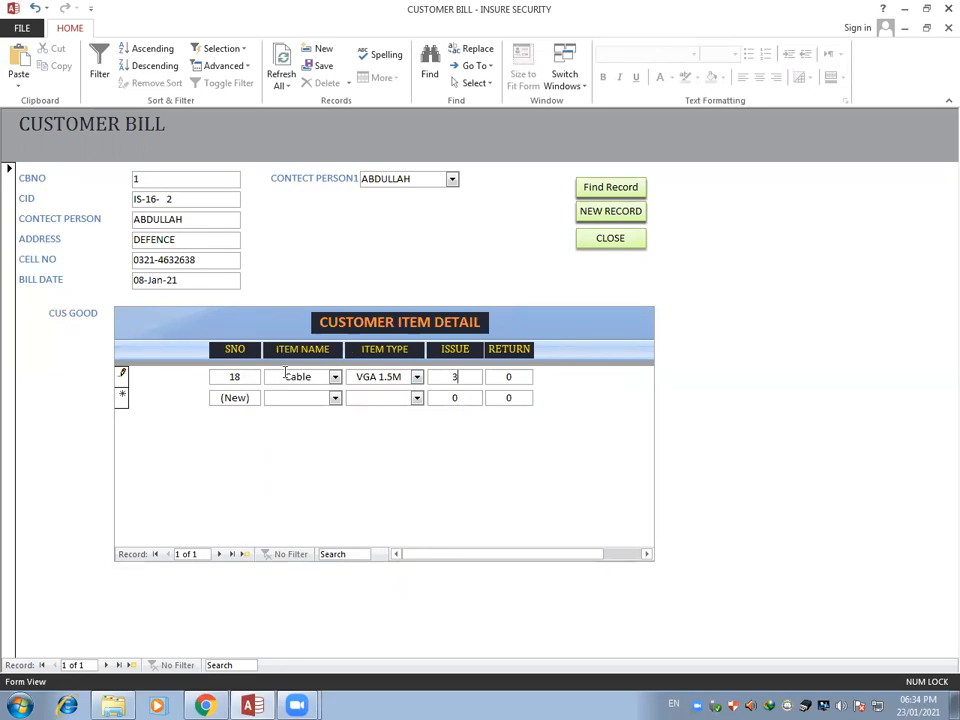
# Add a second customer item line with item name DVR, item type 2 TB (New) and issue quantity 2
pyautogui.click(335, 399)
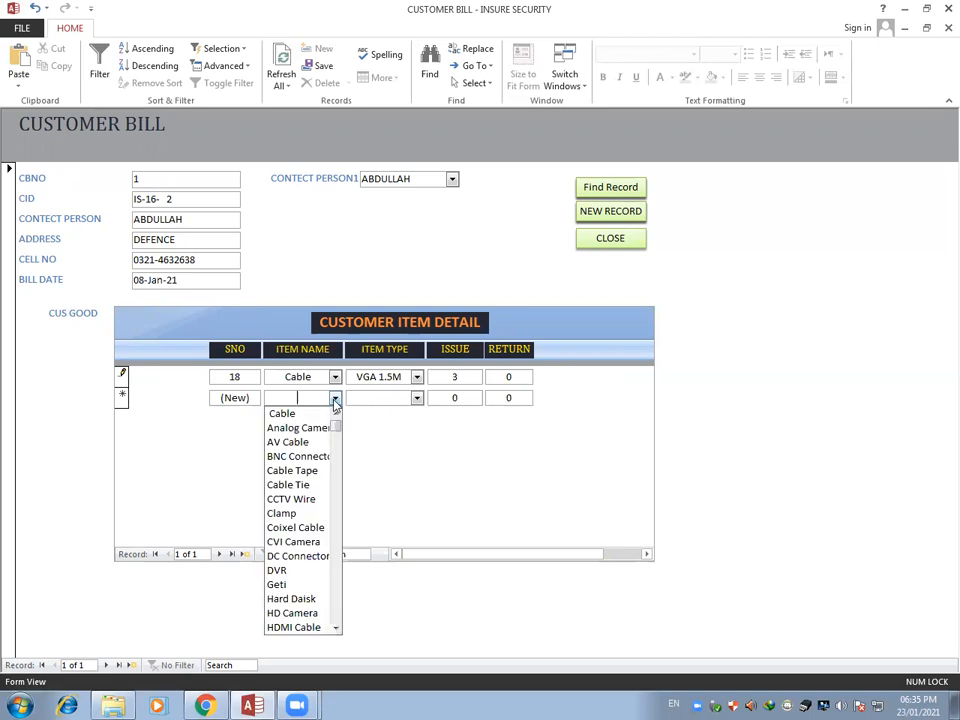
pyautogui.scroll(-2, 280, 540)
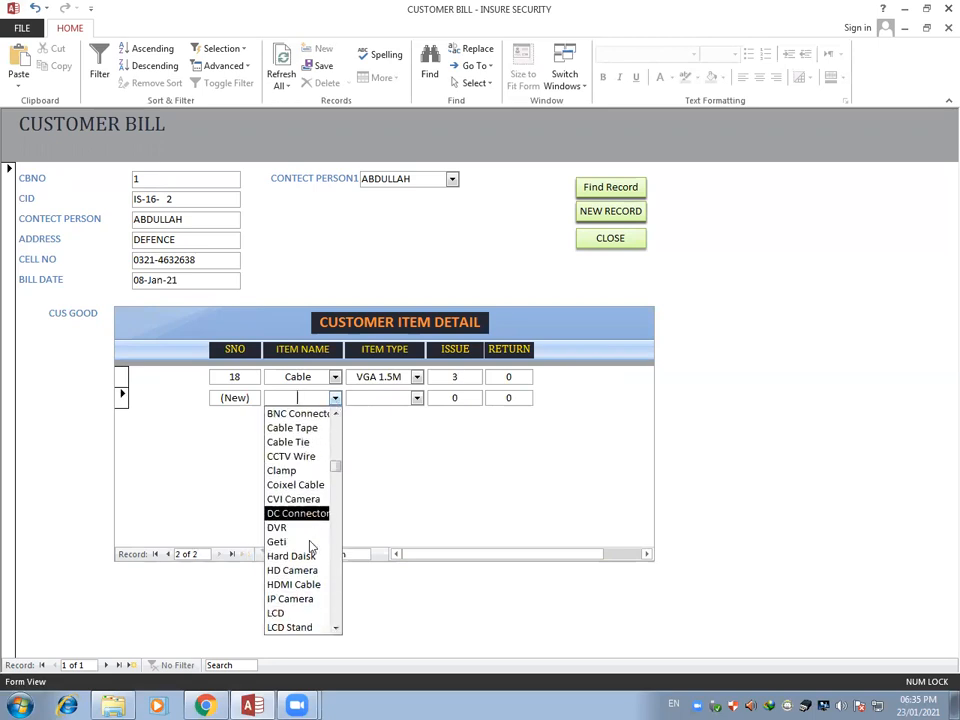
pyautogui.click(293, 516)
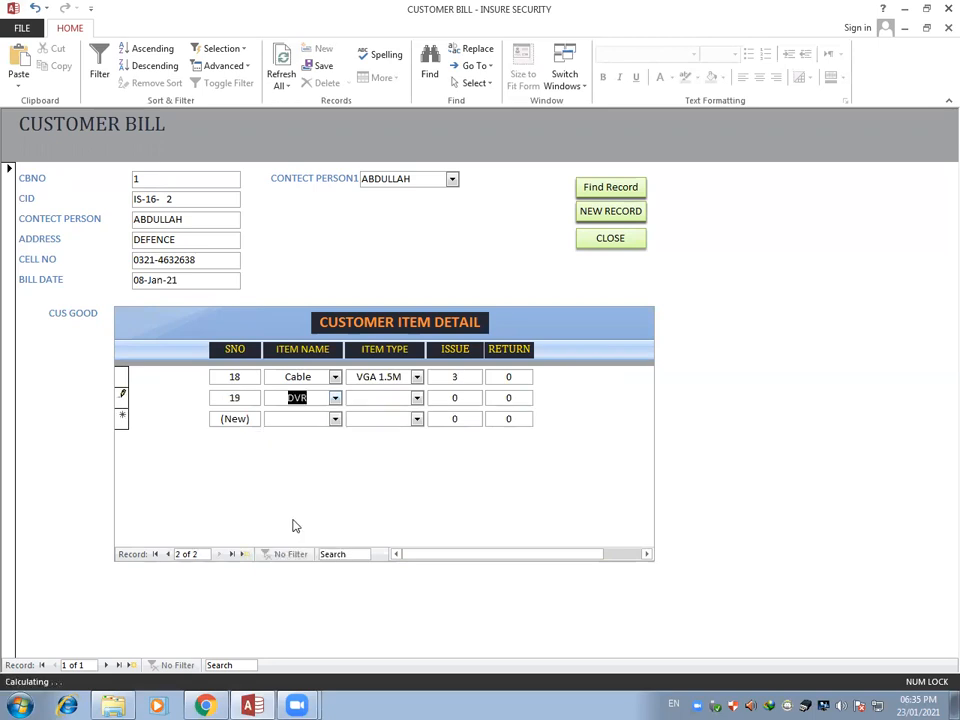
pyautogui.click(417, 399)
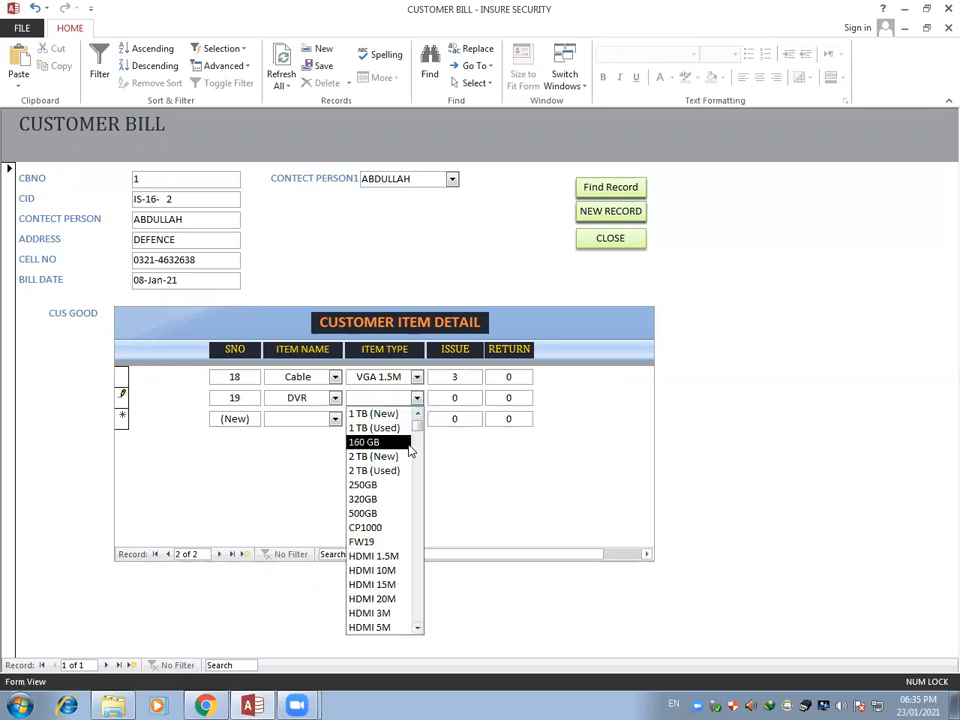
pyautogui.scroll(-1, 398, 497)
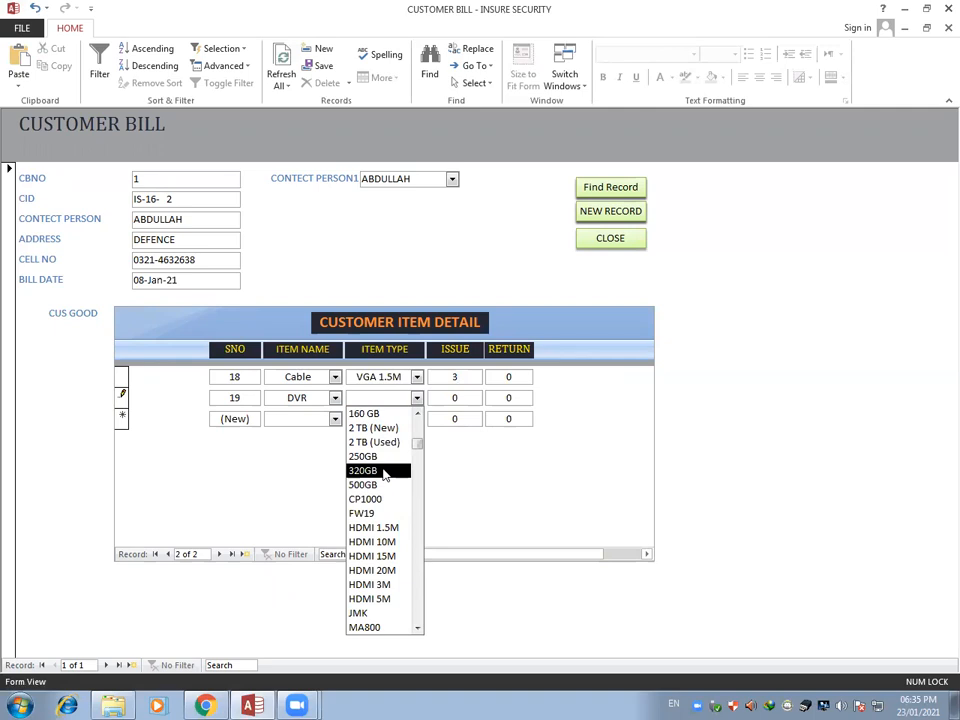
pyautogui.scroll(1, 385, 437)
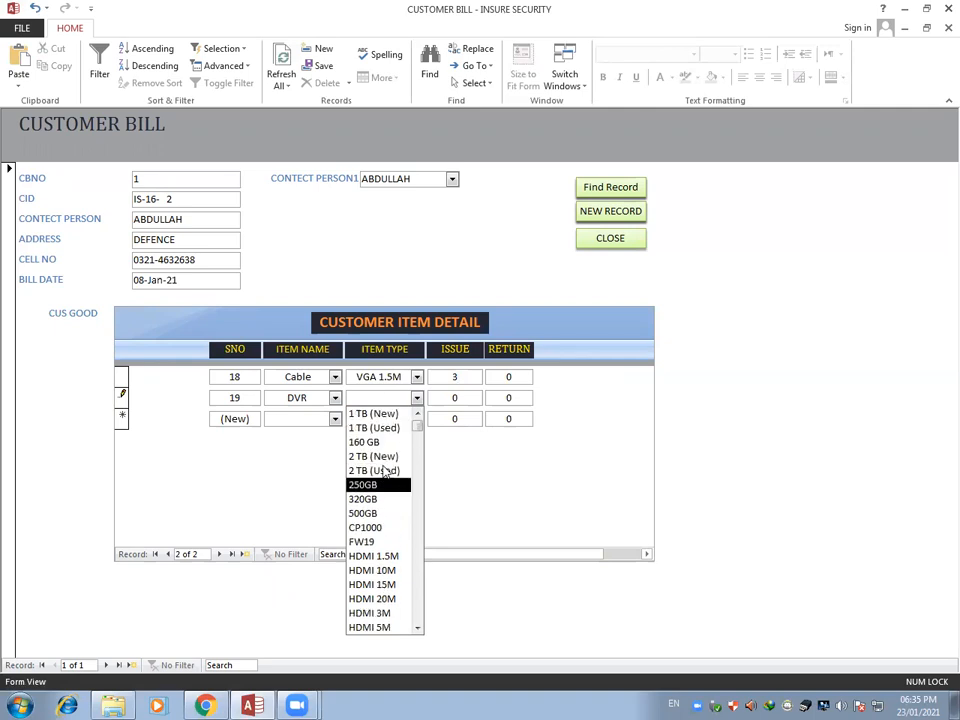
pyautogui.click(382, 459)
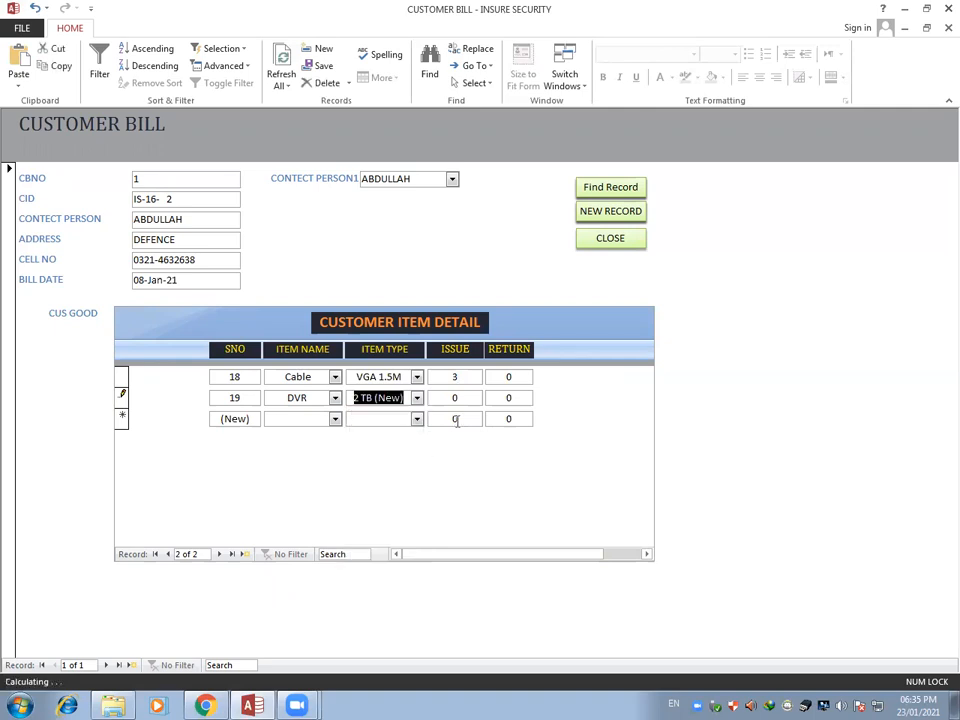
pyautogui.press('Tab')
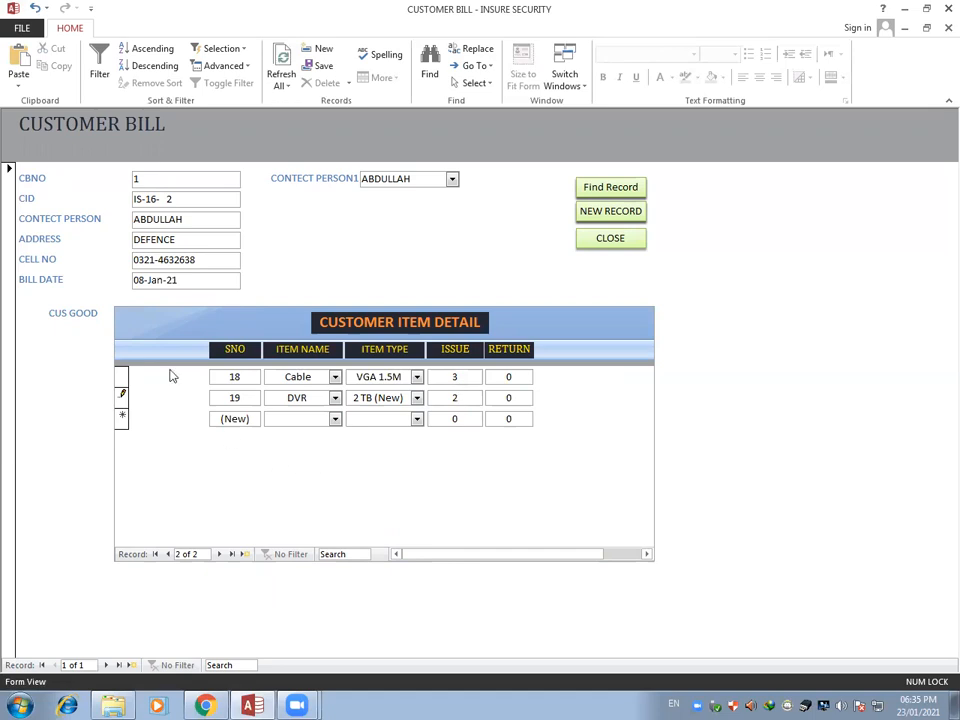
# Add a third customer item line with item name AV Cable, item type VGA 5M and issue quantity 2
pyautogui.click(335, 419)
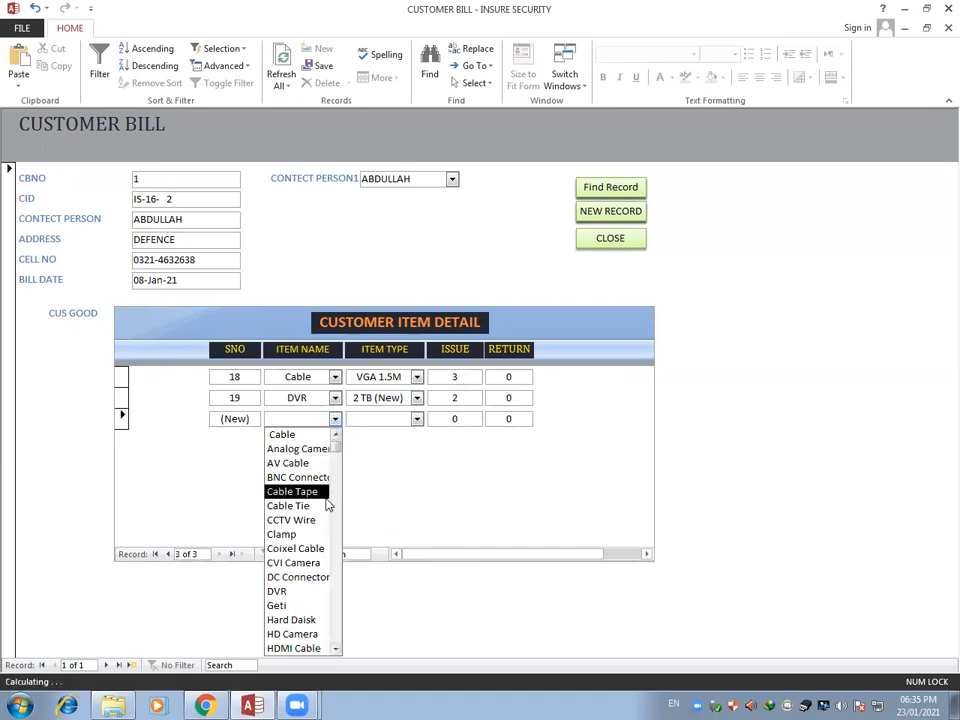
pyautogui.click(290, 465)
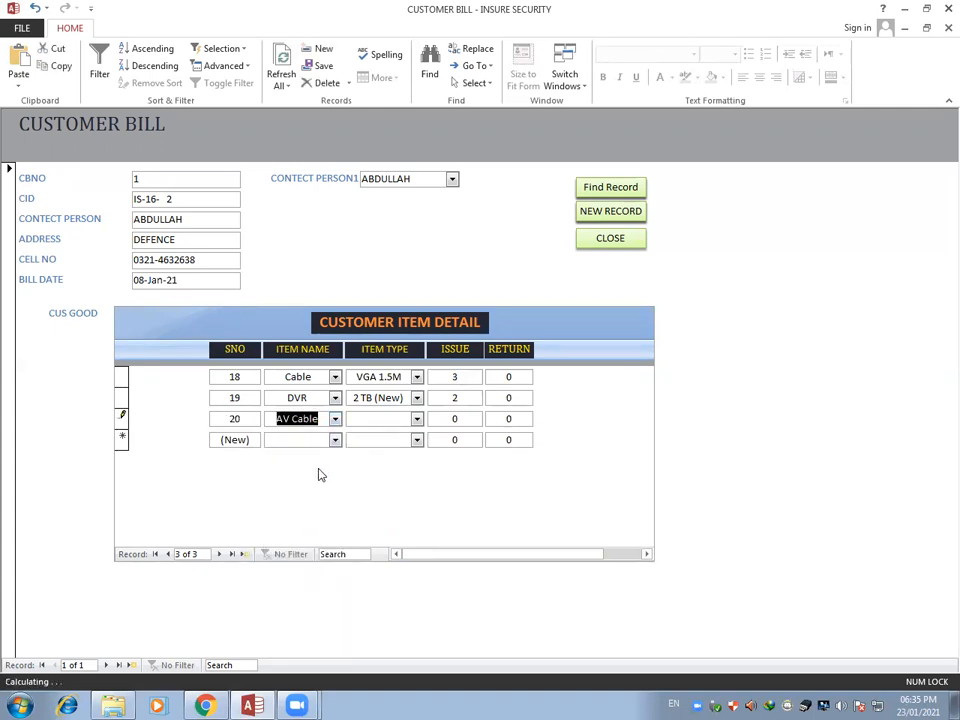
pyautogui.click(416, 418)
pyautogui.scroll(-6, 420, 545)
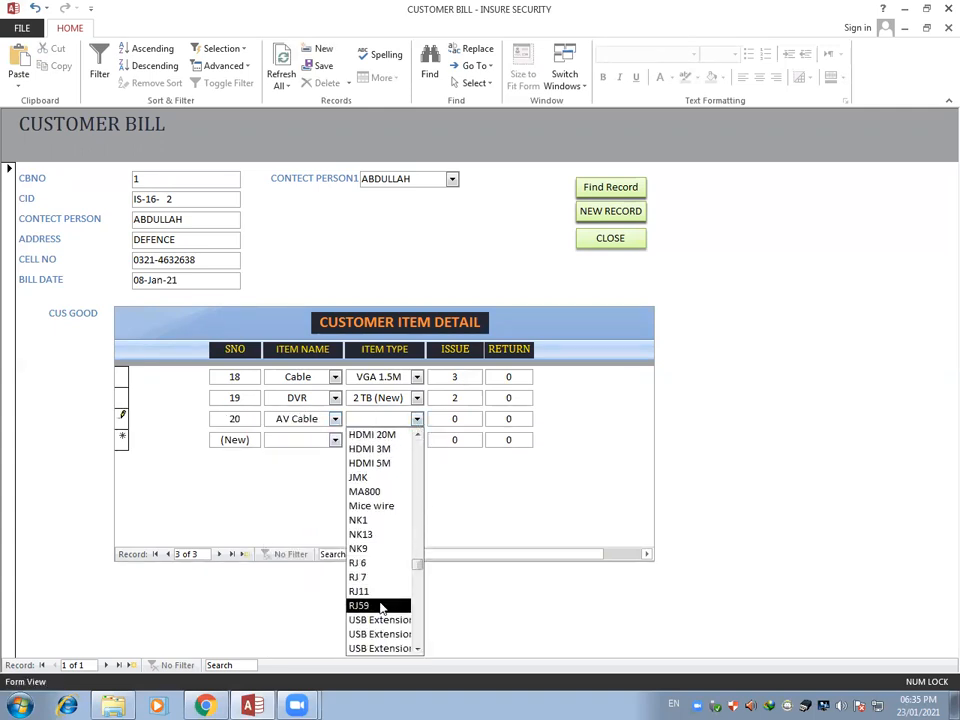
pyautogui.scroll(-1, 380, 637)
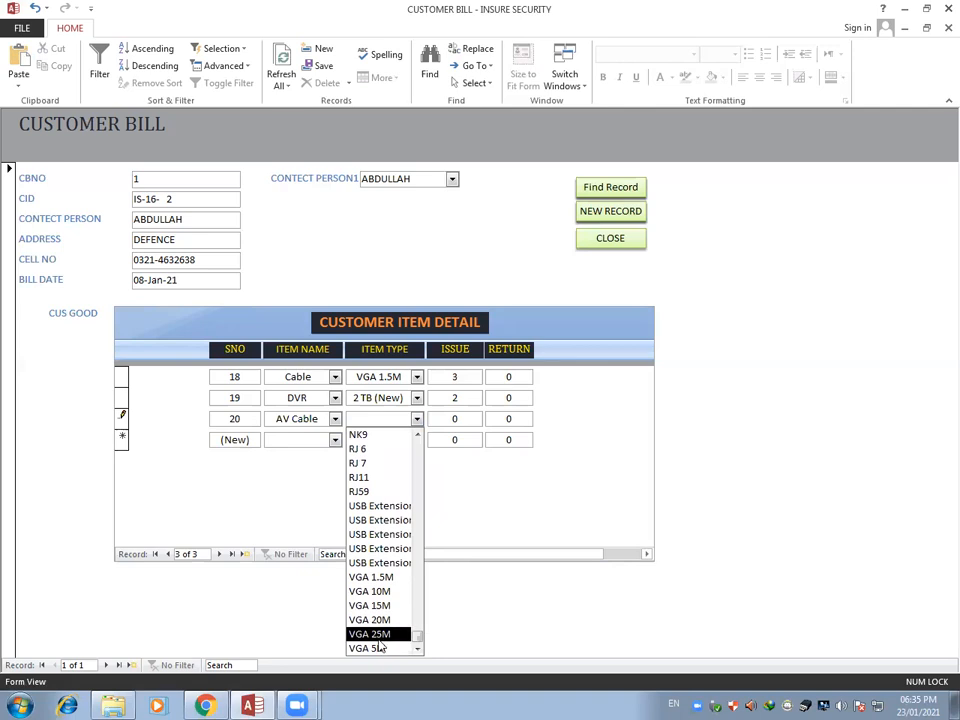
pyautogui.click(369, 649)
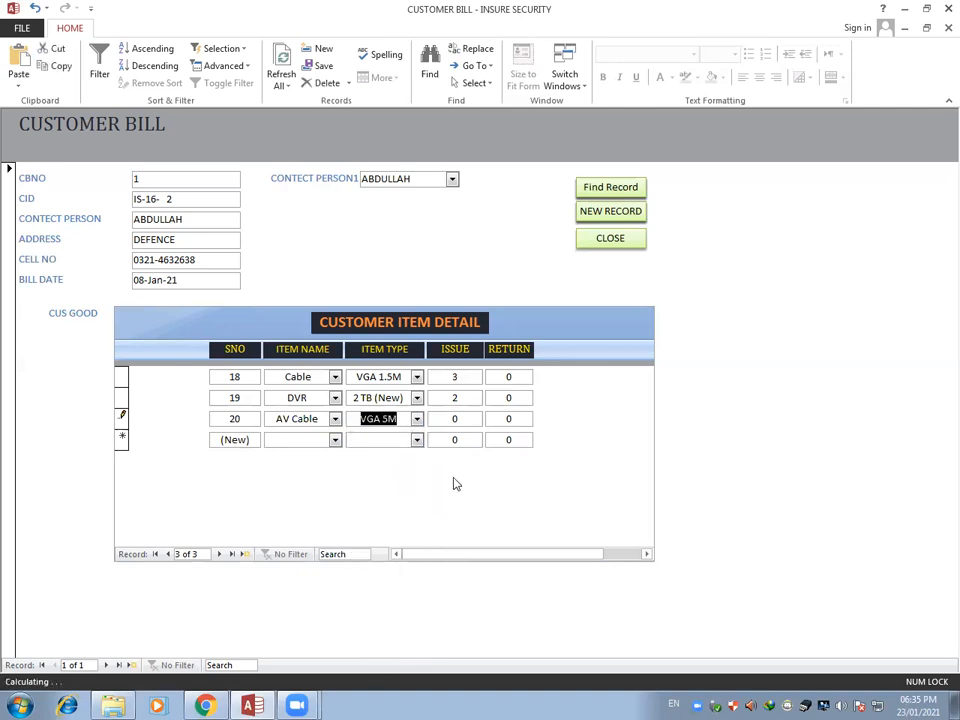
pyautogui.click(465, 421)
pyautogui.write('2')
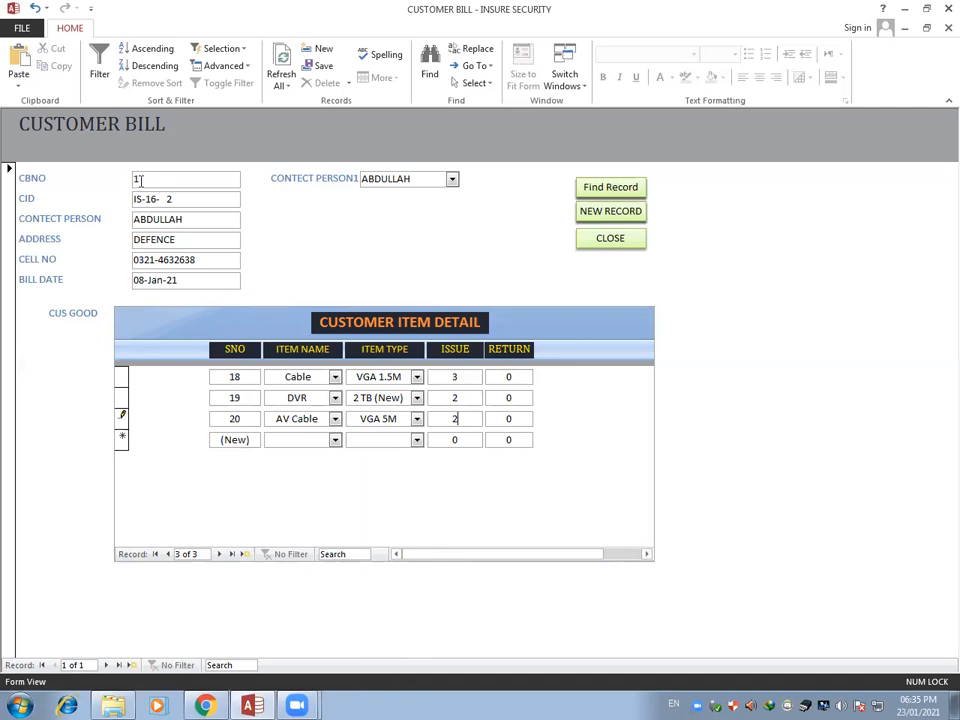
# Move to a blank customer bill record, then find the bill with CBNO 1 and close the search dialog
pyautogui.click(620, 211)
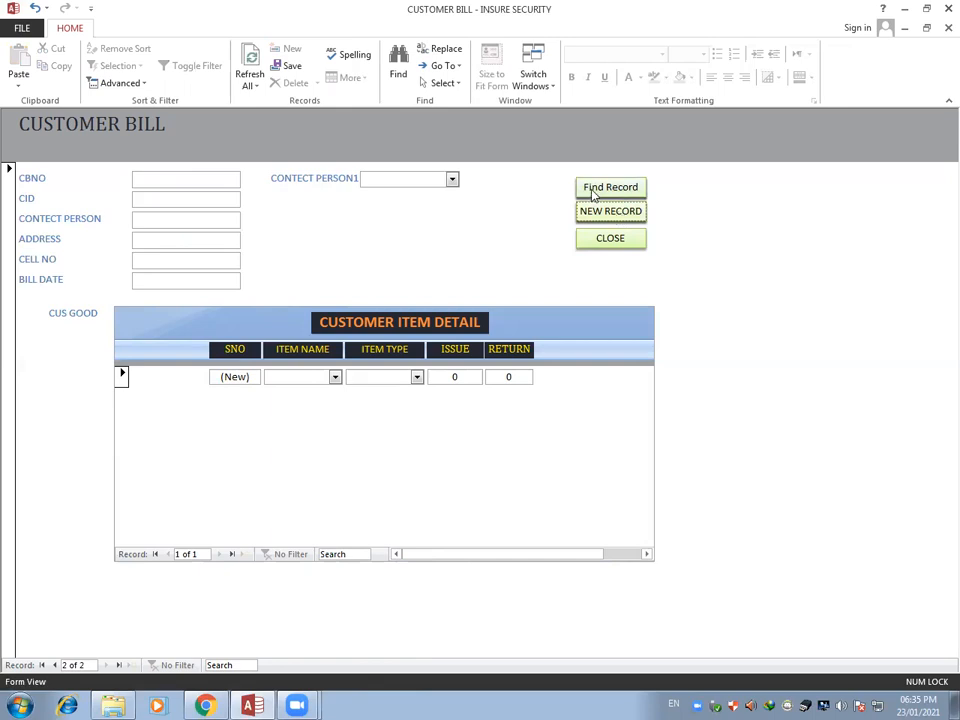
pyautogui.click(228, 179)
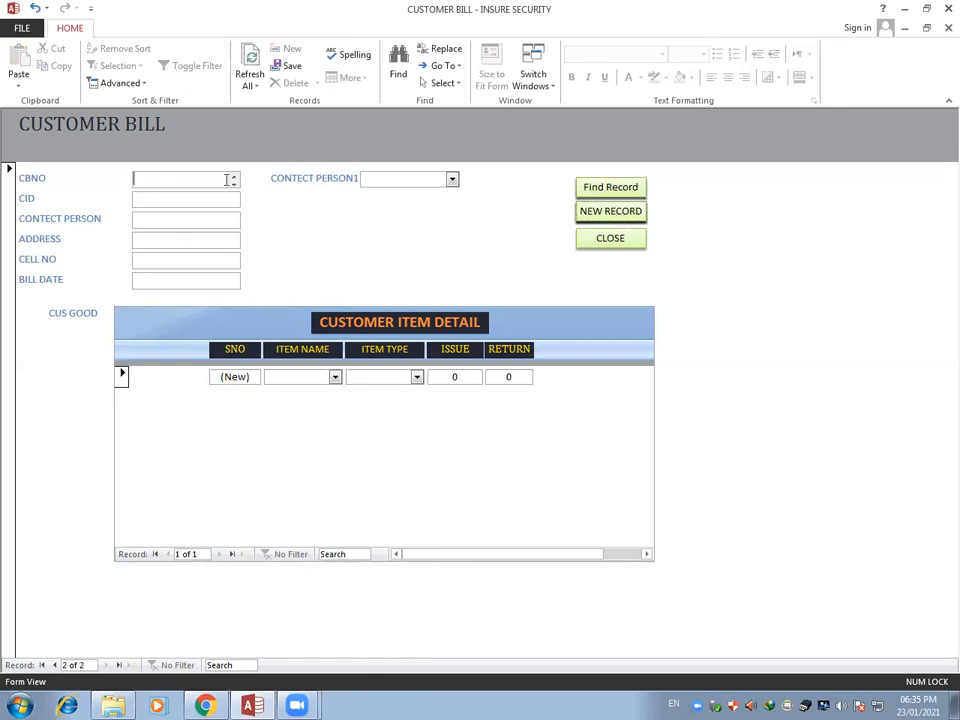
pyautogui.click(606, 187)
pyautogui.write('1')
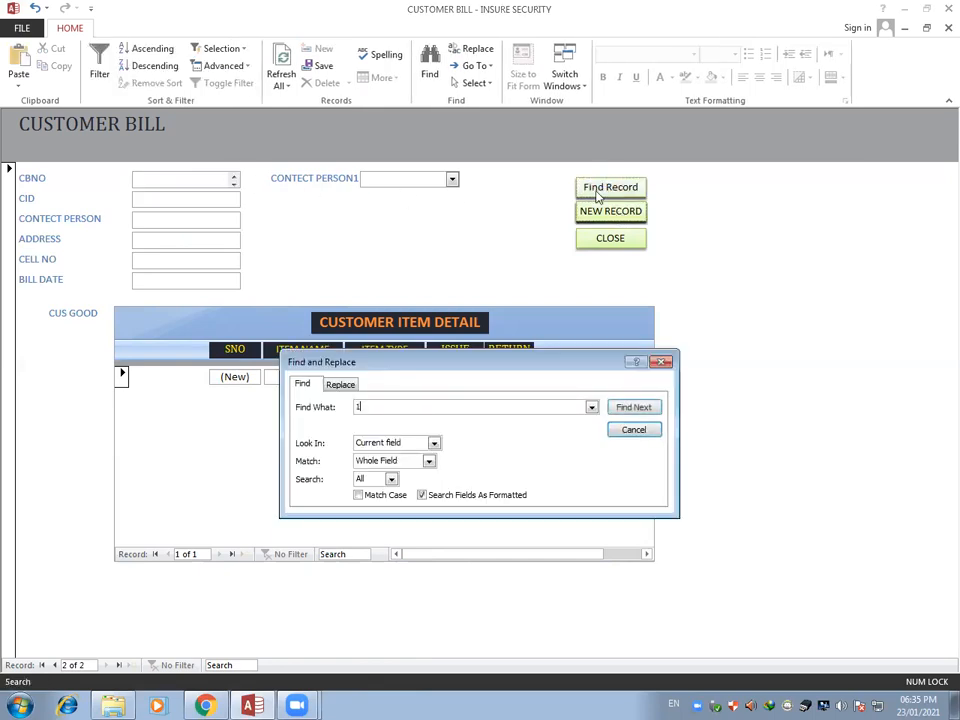
pyautogui.click(621, 410)
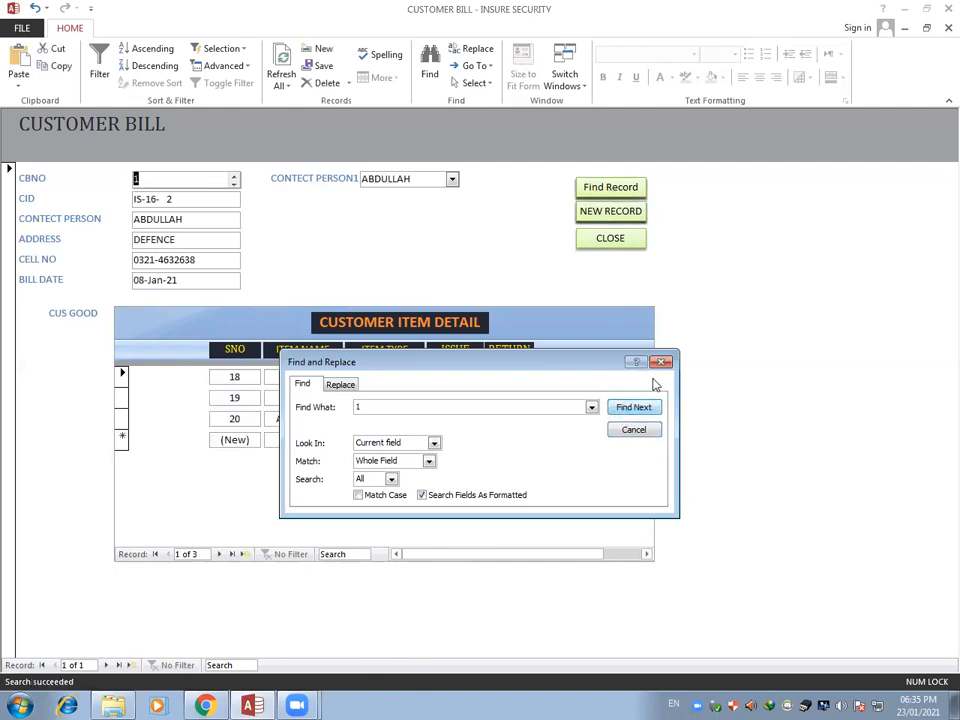
pyautogui.press('Escape')
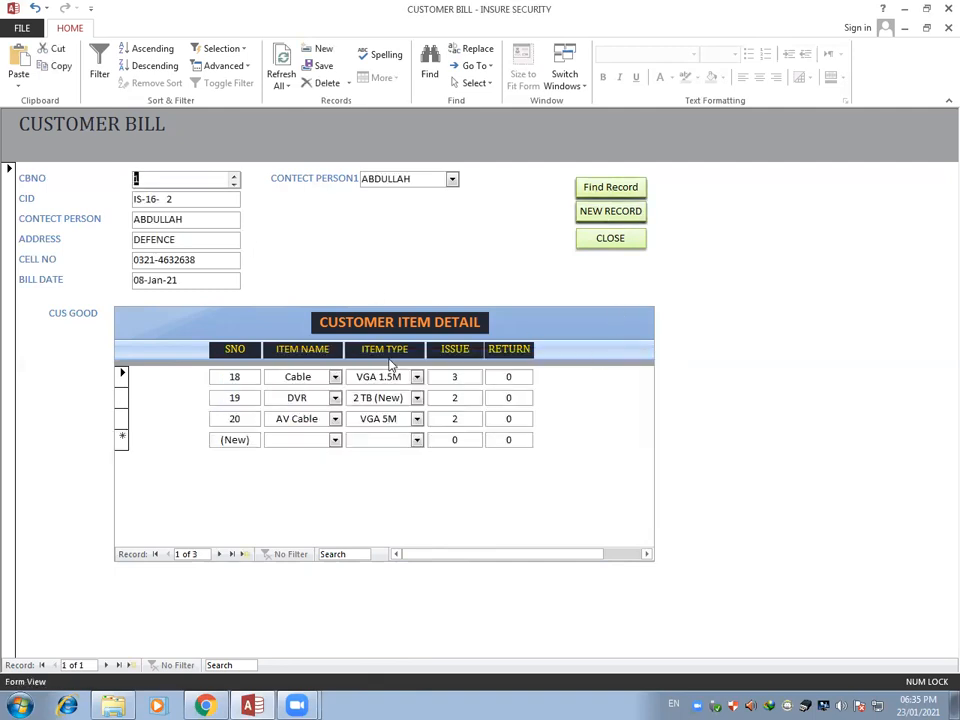
# Set the return quantities to 2 for the Cable line, 1 for the DVR line and 1 for the AV Cable line
pyautogui.click(515, 377)
pyautogui.write('2')
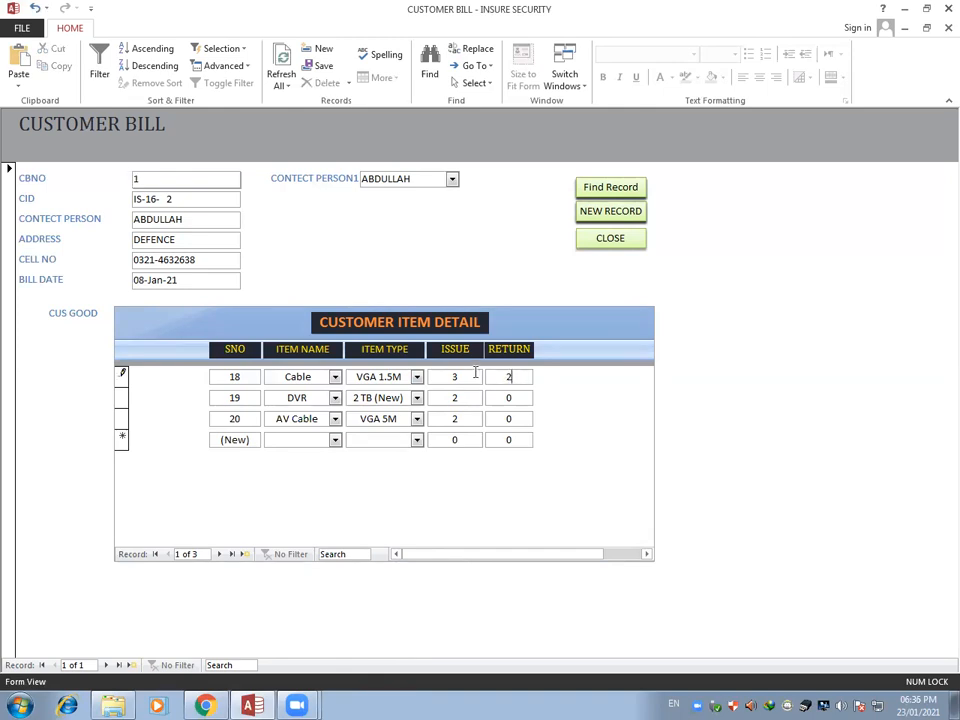
pyautogui.click(508, 397)
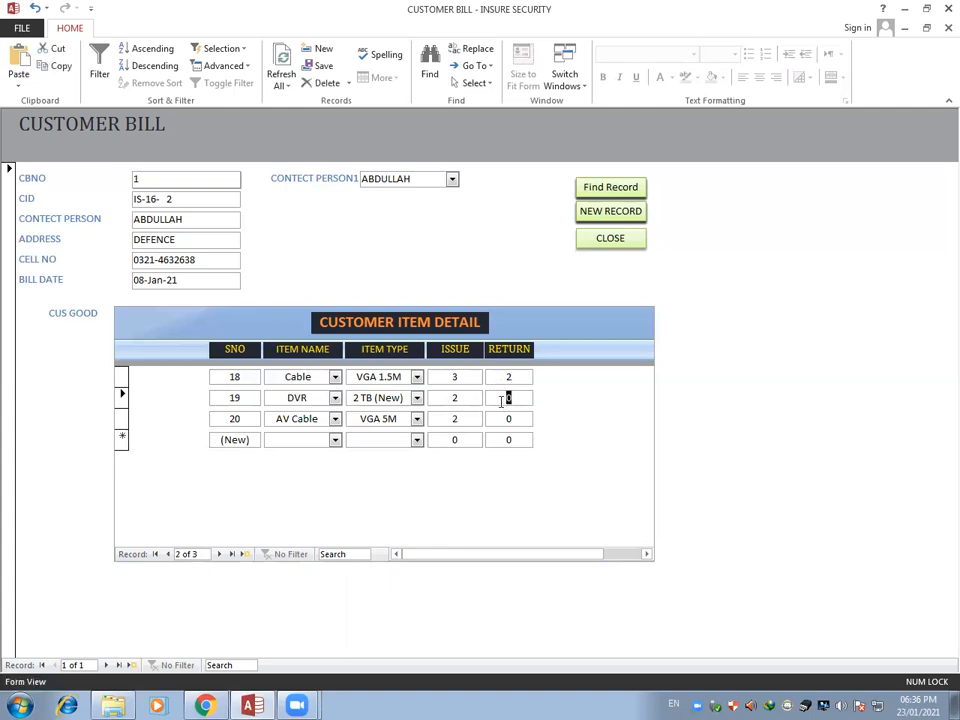
pyautogui.write('1')
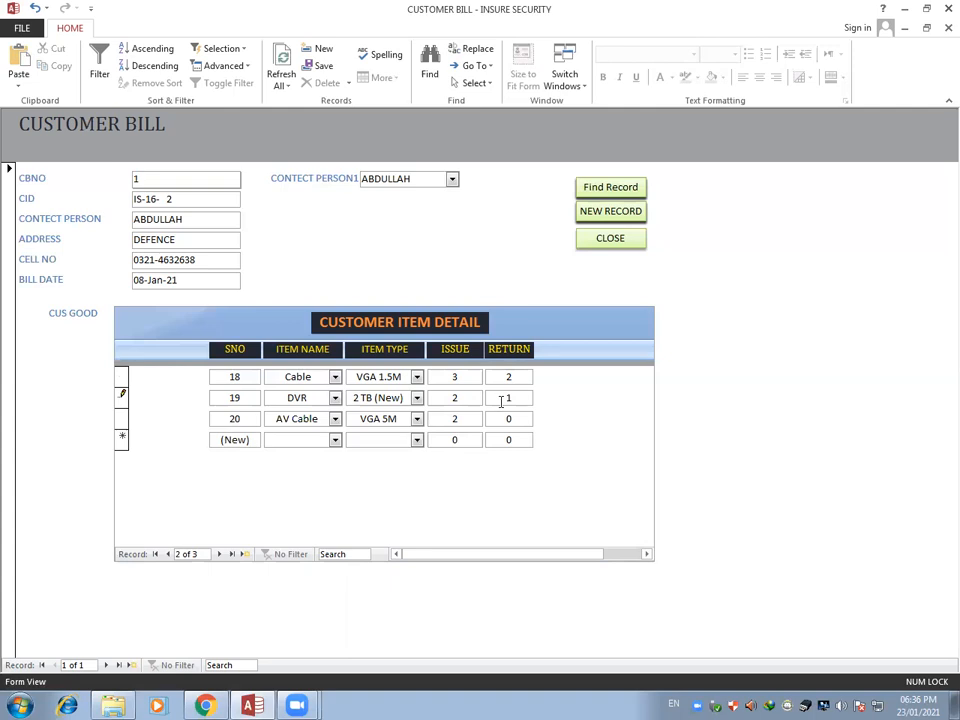
pyautogui.click(508, 419)
pyautogui.click(492, 439)
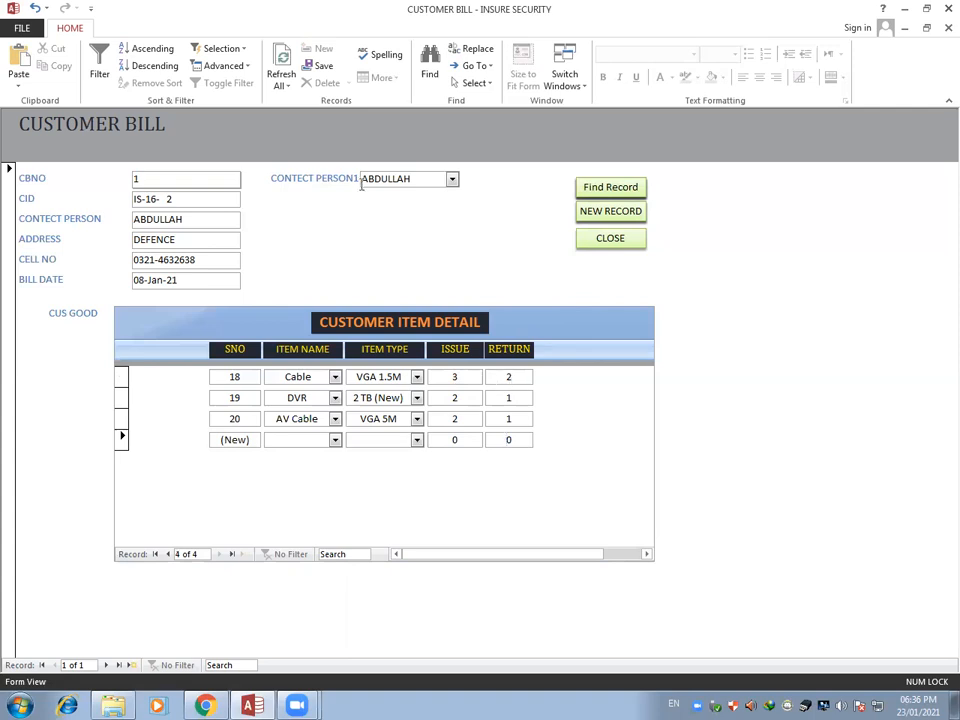
# Go to a blank customer bill record, close the form and open the purchasing record form
pyautogui.click(614, 214)
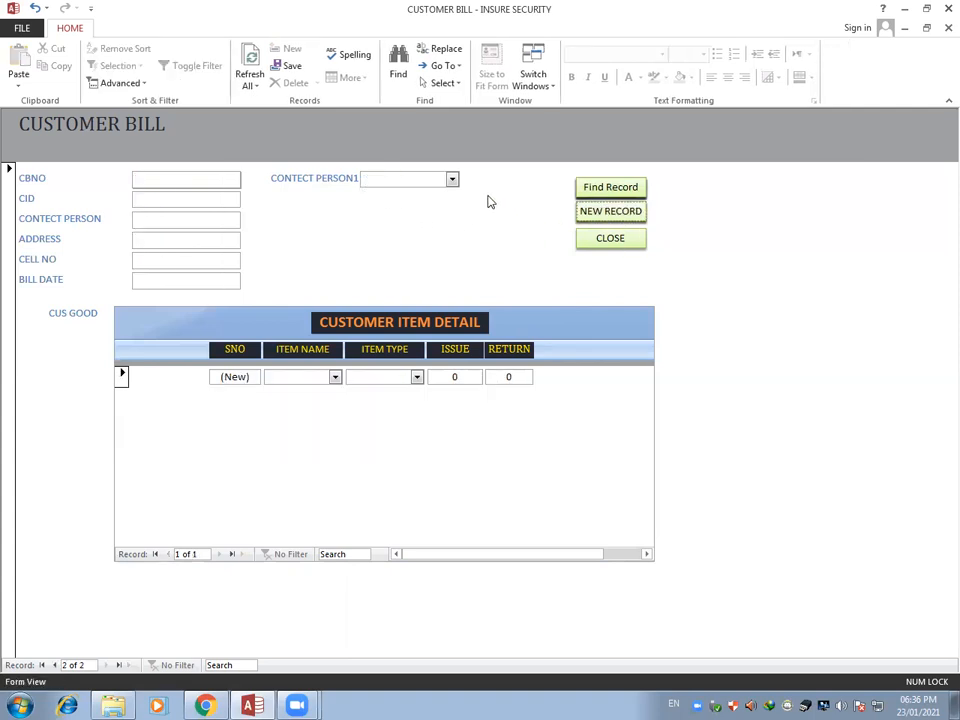
pyautogui.click(612, 240)
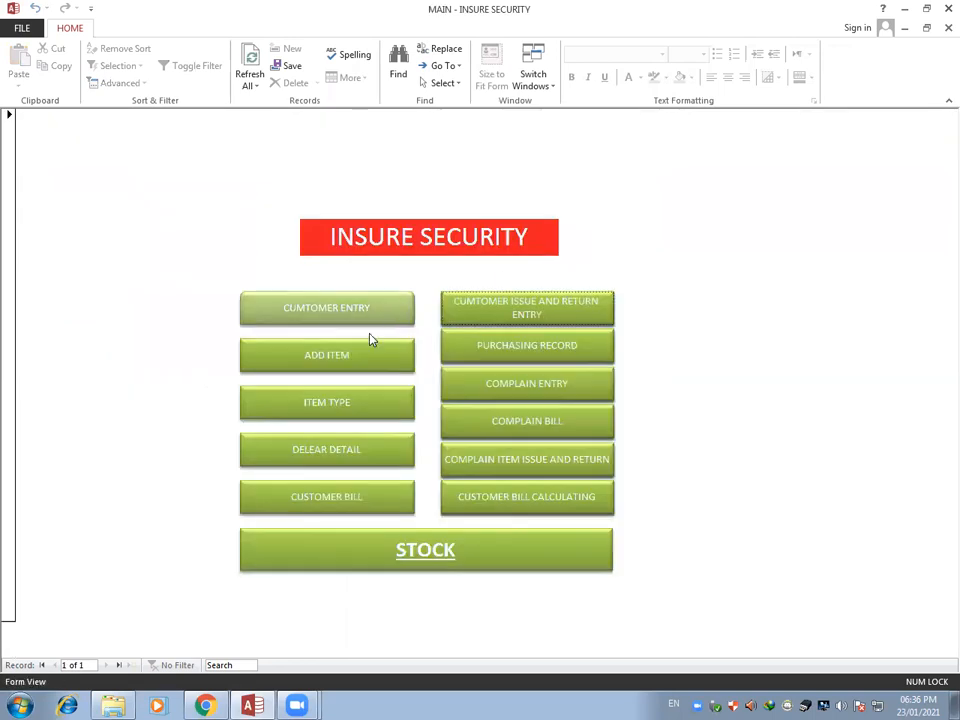
pyautogui.click(545, 349)
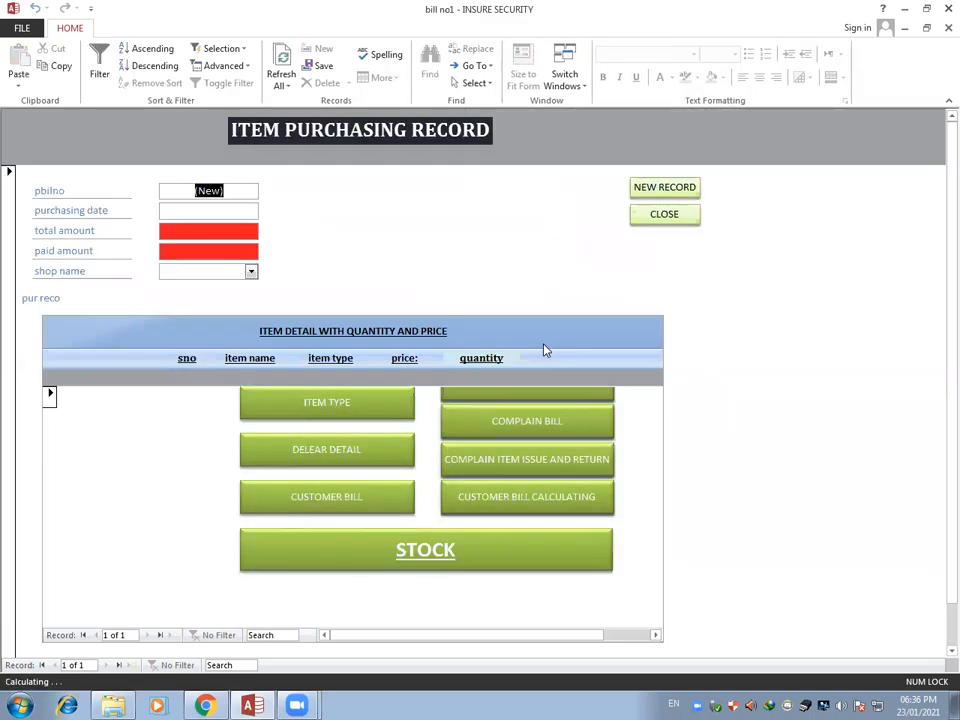
# Fill in the purchase header with purchasing date 02/01/2021, total amount 12,000, paid amount 8000 and shop name Good Luck
pyautogui.click(222, 211)
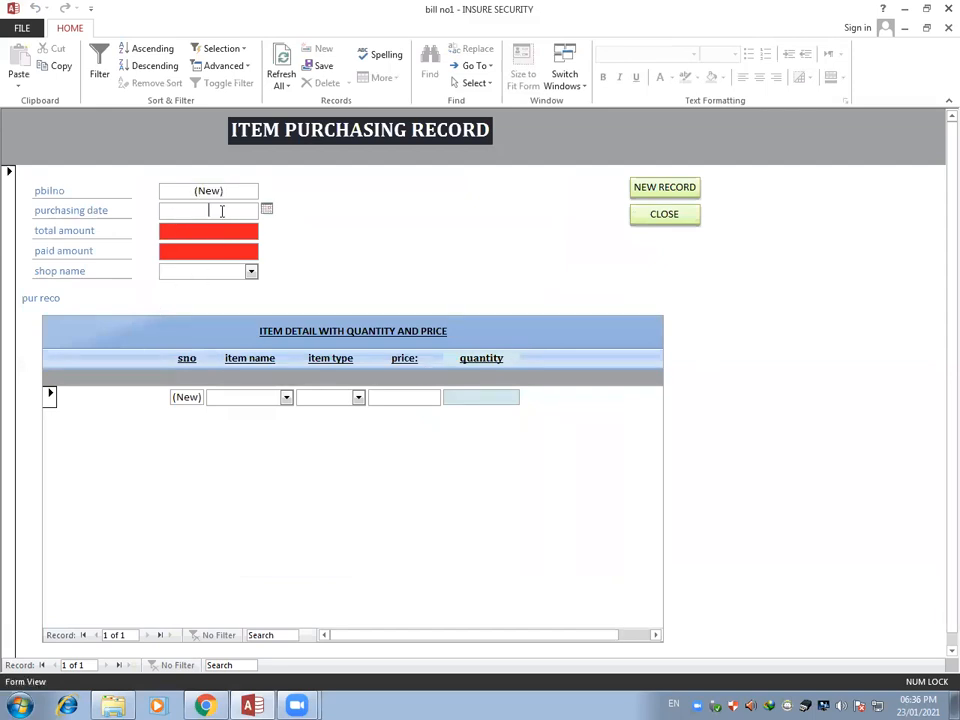
pyautogui.click(266, 212)
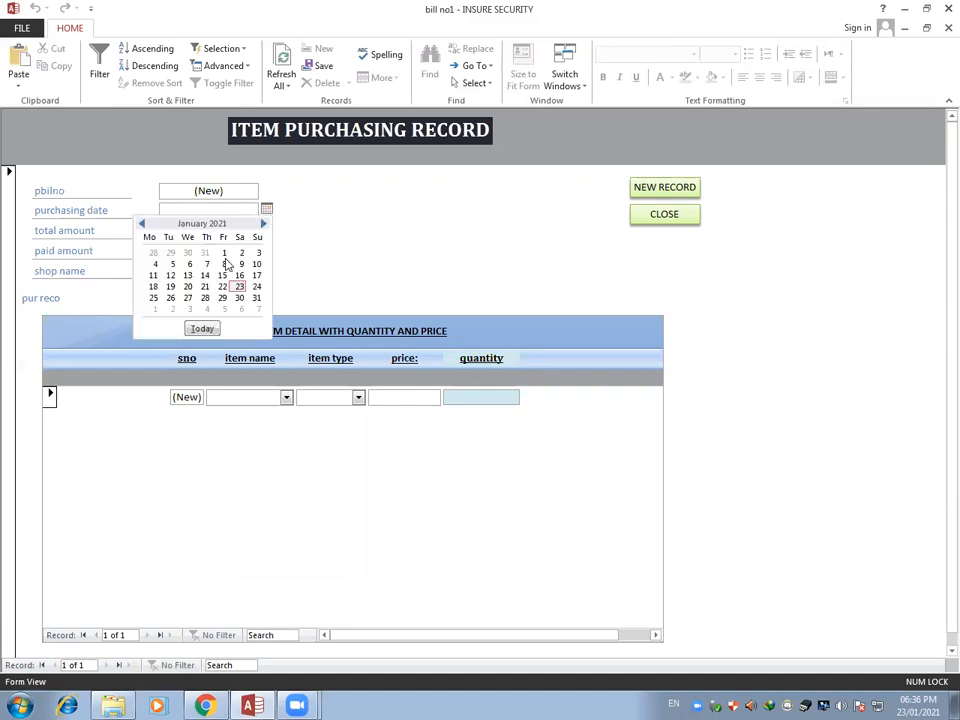
pyautogui.click(241, 252)
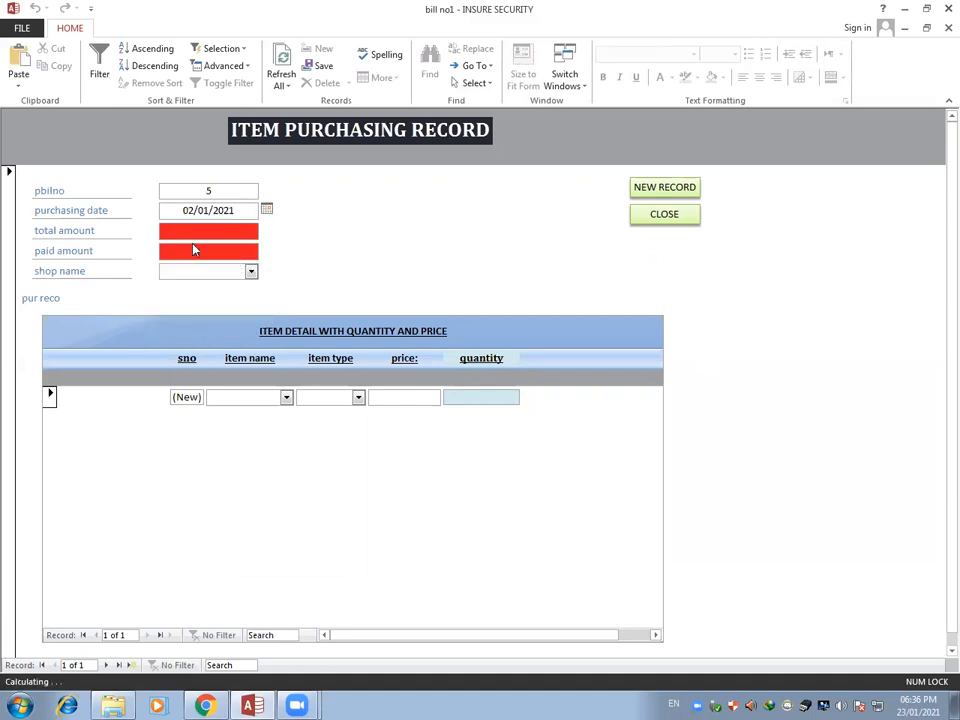
pyautogui.click(192, 233)
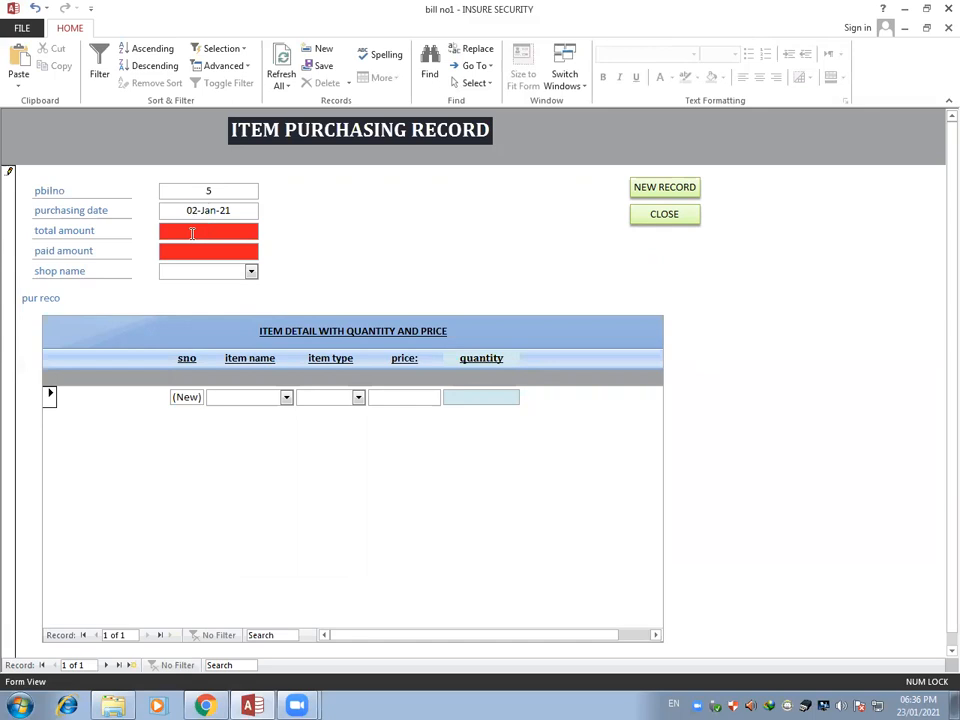
pyautogui.write('12,000')
pyautogui.click(217, 252)
pyautogui.write('8000')
pyautogui.click(251, 272)
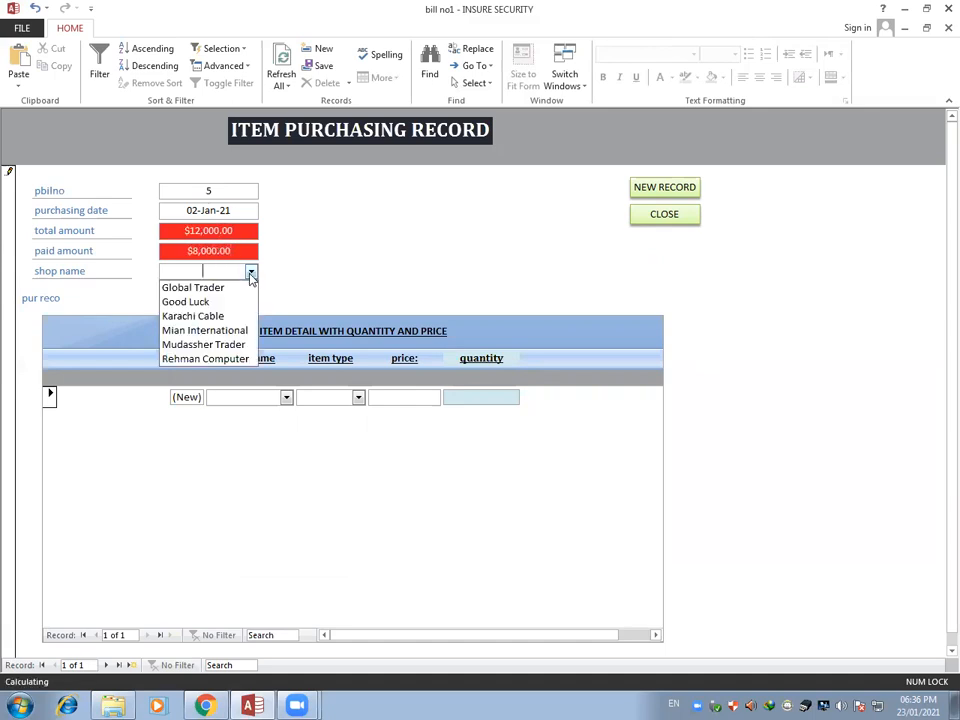
pyautogui.click(207, 302)
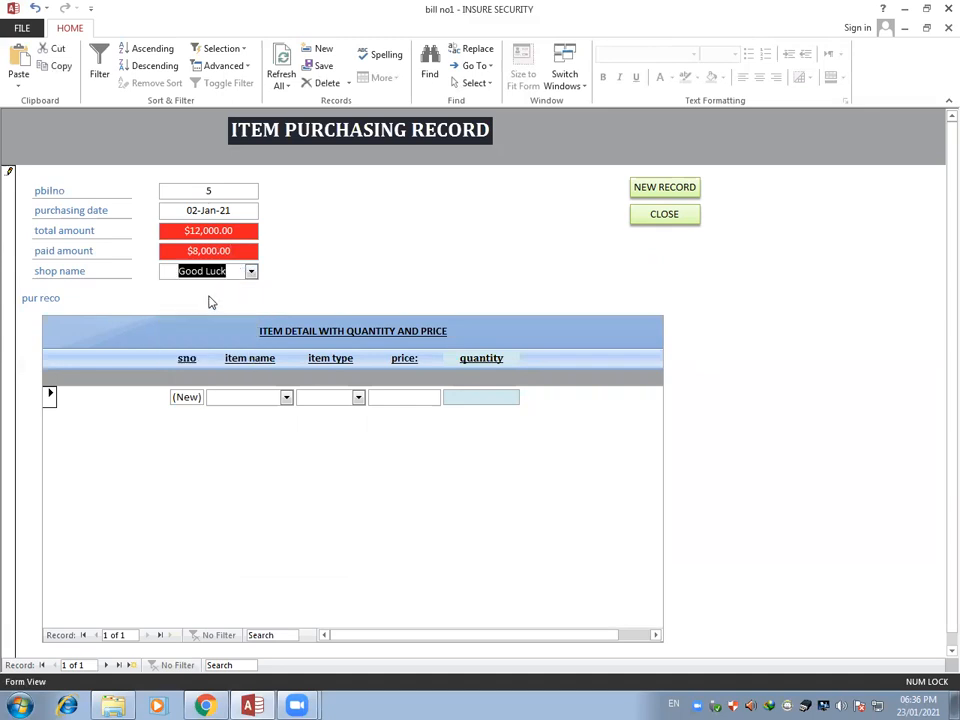
# Add an Analog Camera line to the item details with type HDMI 1.5M, price 1000 and quantity 4
pyautogui.click(286, 398)
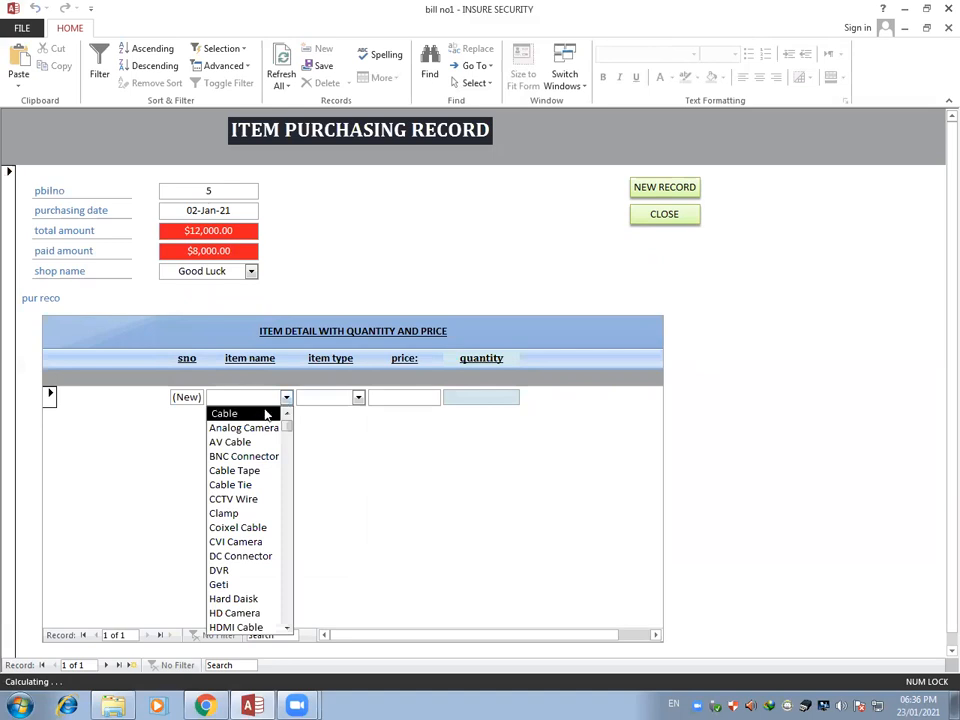
pyautogui.click(261, 428)
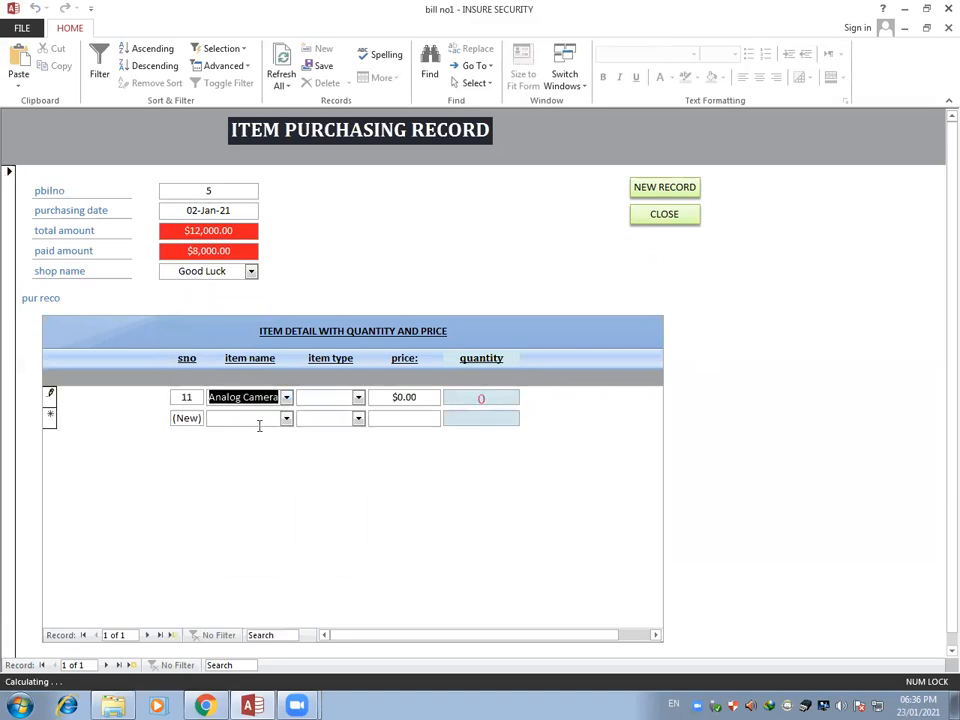
pyautogui.click(359, 398)
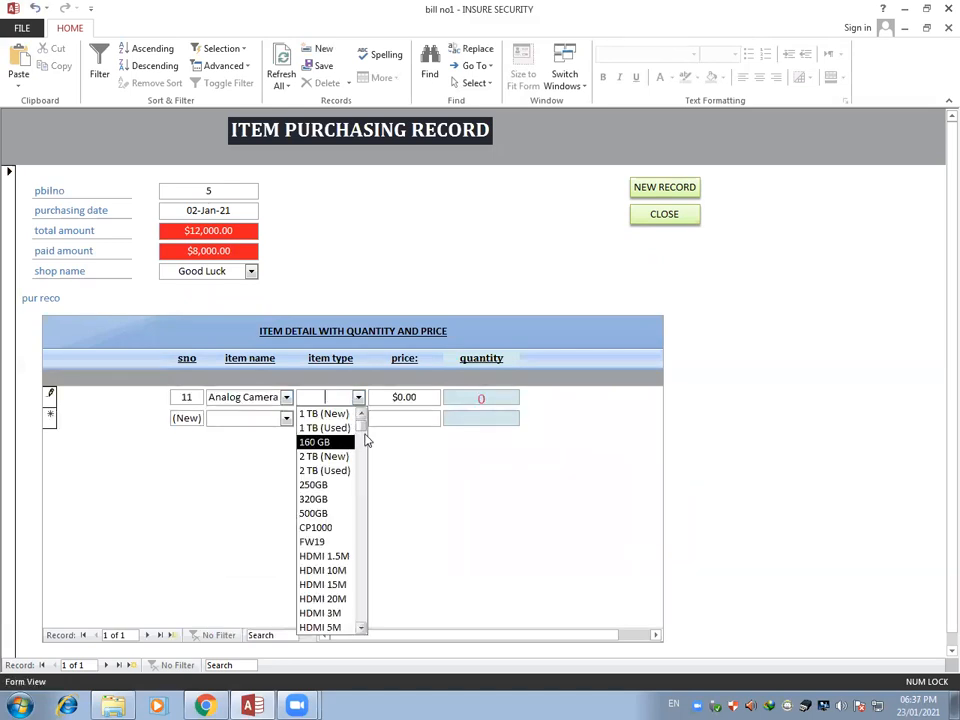
pyautogui.click(326, 556)
pyautogui.click(380, 398)
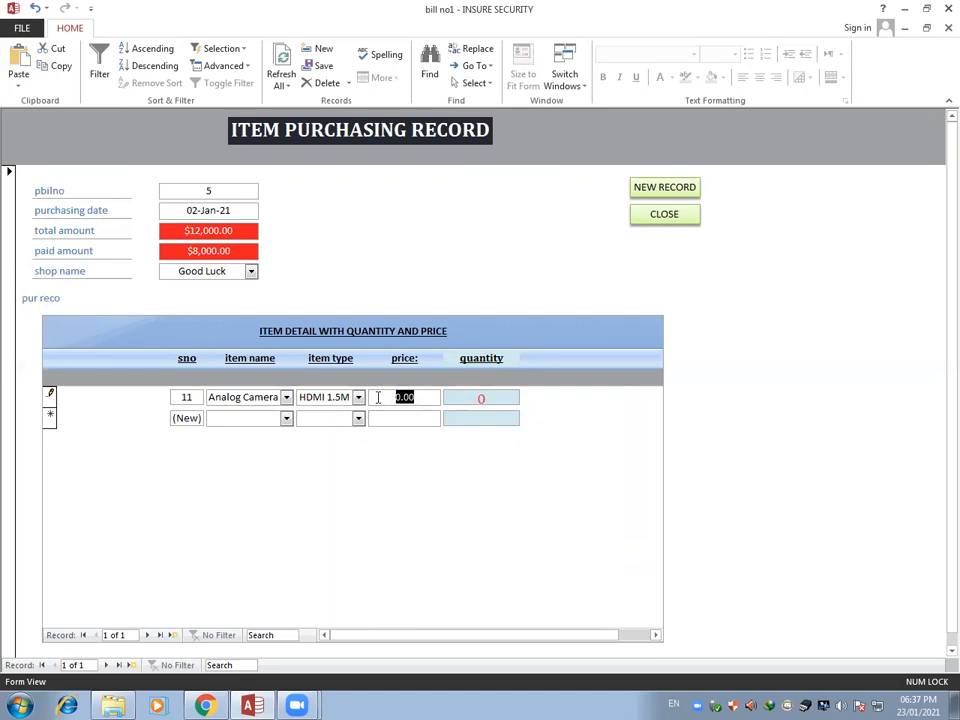
pyautogui.write('1000')
pyautogui.click(461, 398)
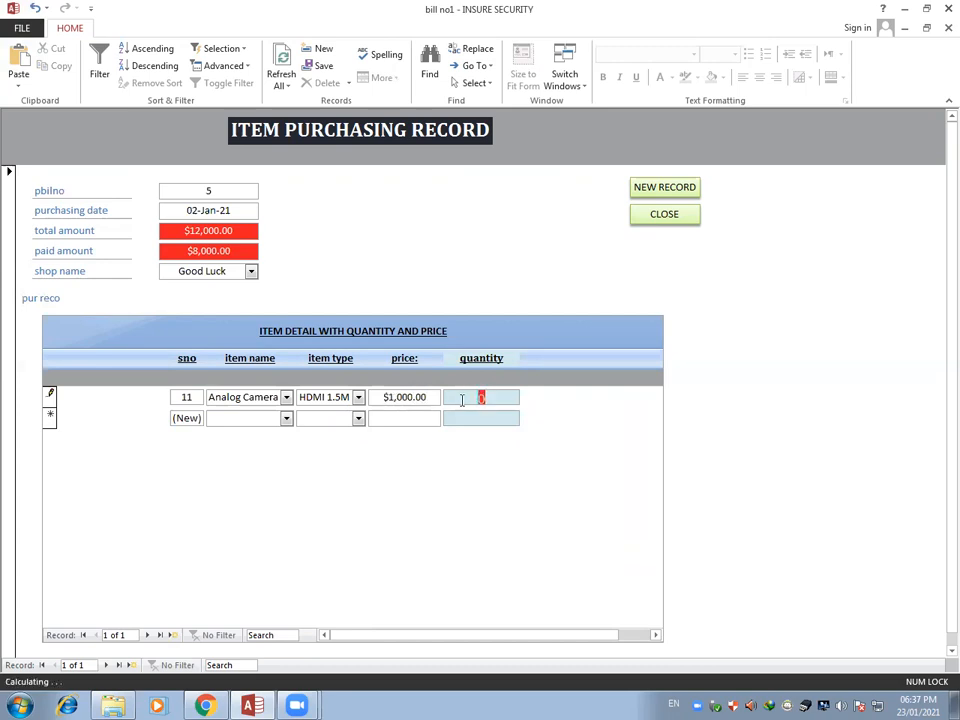
pyautogui.write('4')
# Add a BNC Connector line with item type RJ59, price 100 and quantity 20
pyautogui.click(286, 419)
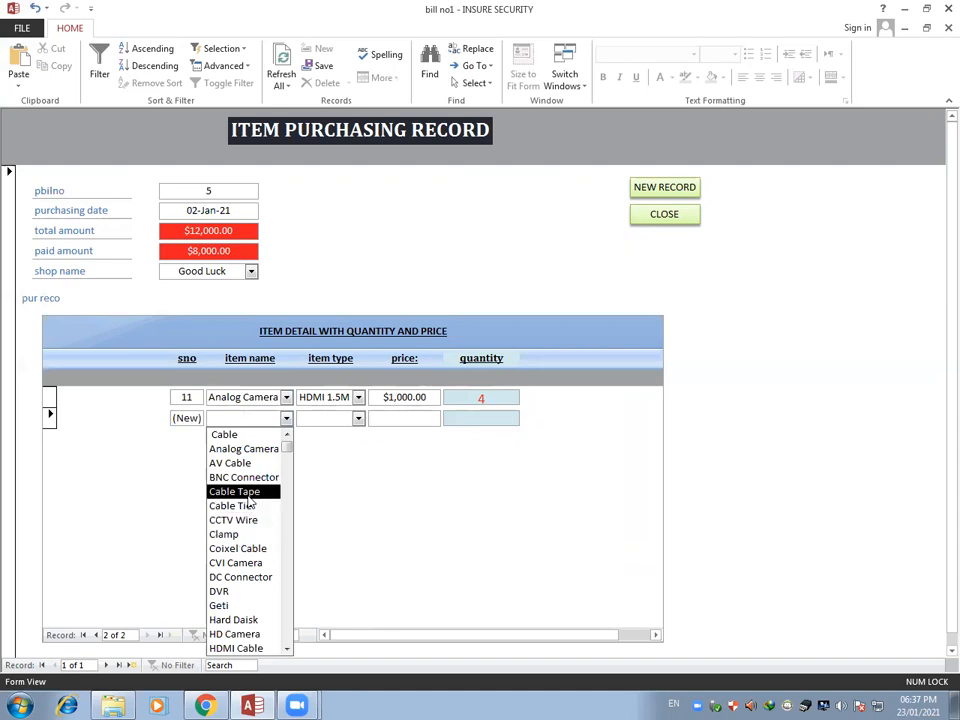
pyautogui.click(246, 478)
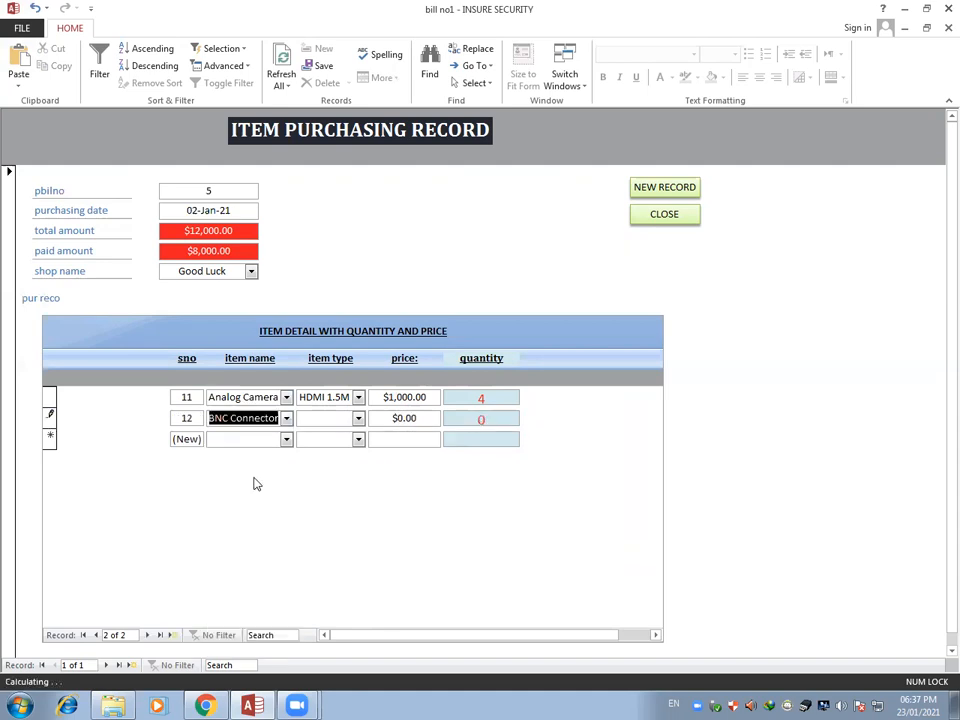
pyautogui.click(358, 418)
pyautogui.scroll(-5, 338, 540)
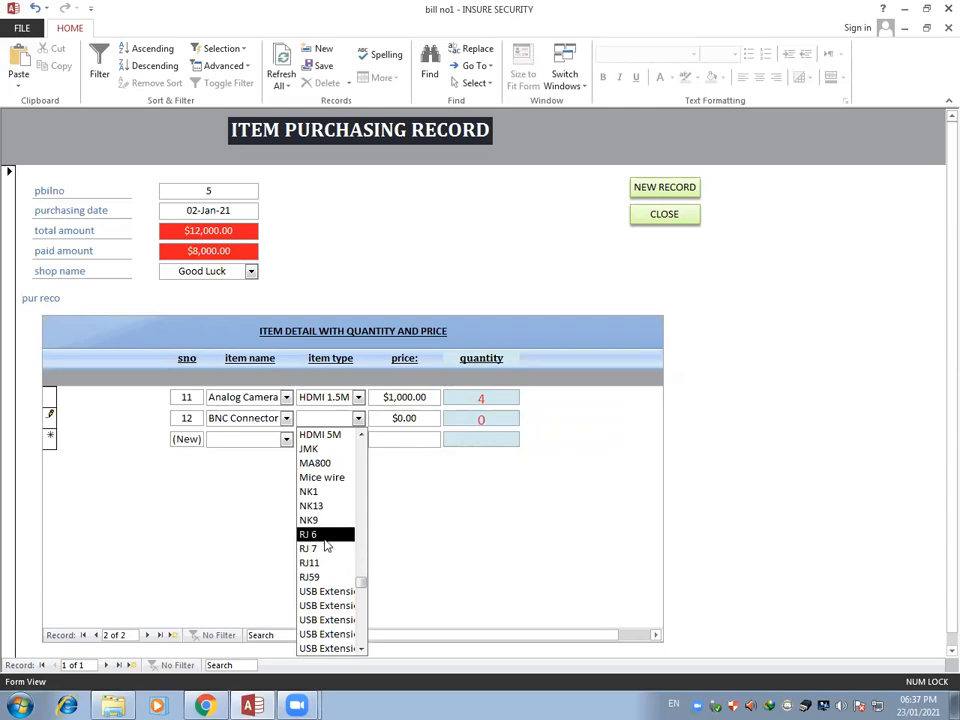
pyautogui.click(322, 577)
pyautogui.click(397, 420)
pyautogui.moveTo(397, 420); pyautogui.dragTo(380, 420)
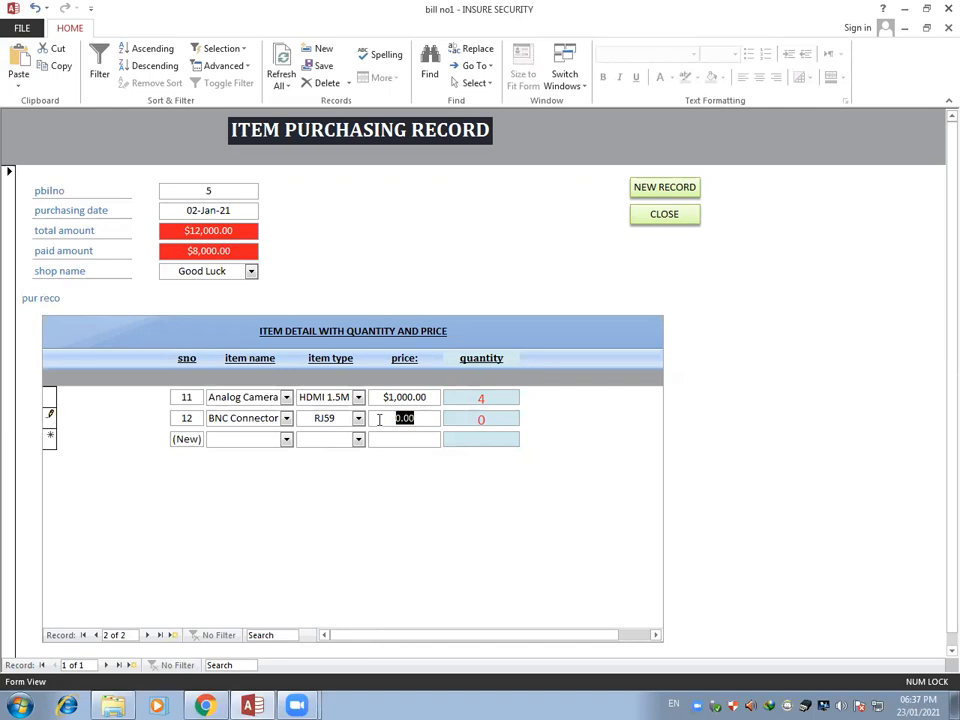
pyautogui.write('100')
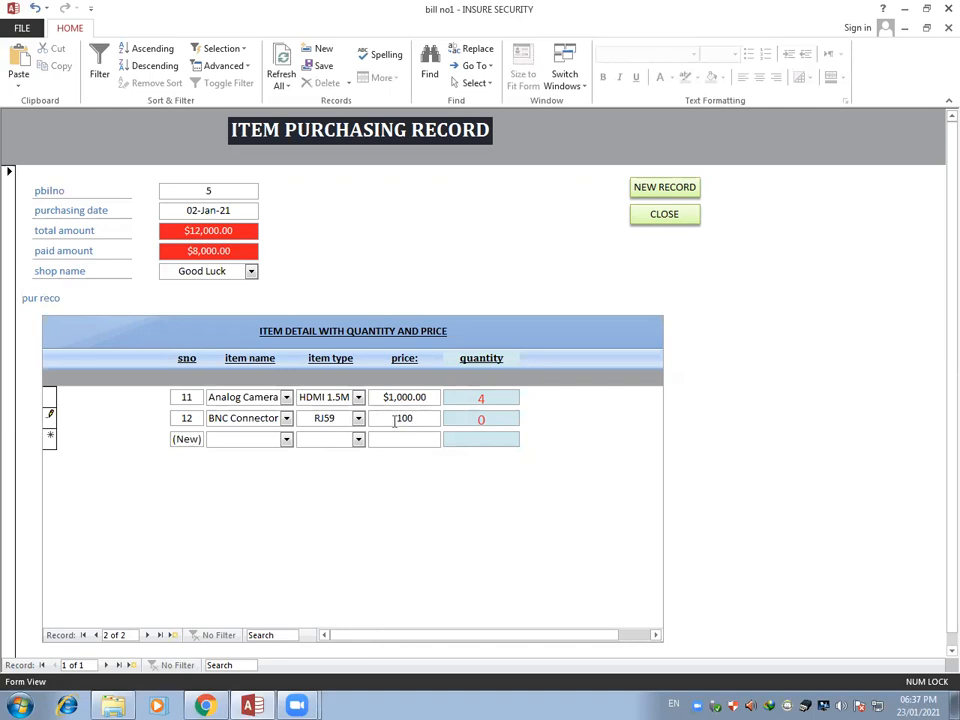
pyautogui.moveTo(484, 418); pyautogui.dragTo(468, 418)
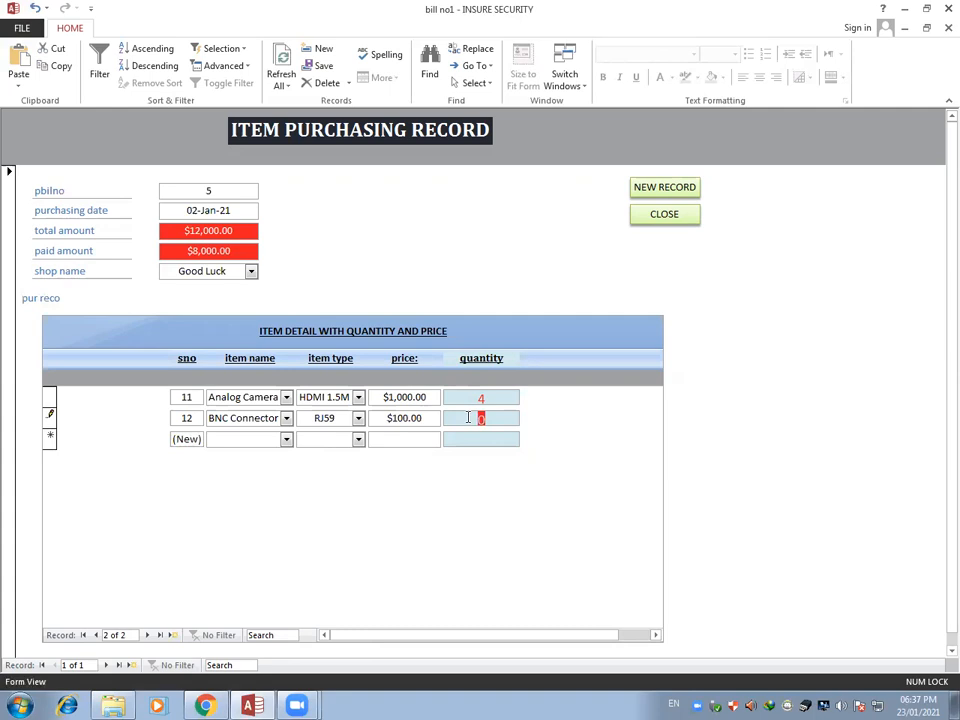
pyautogui.write('20')
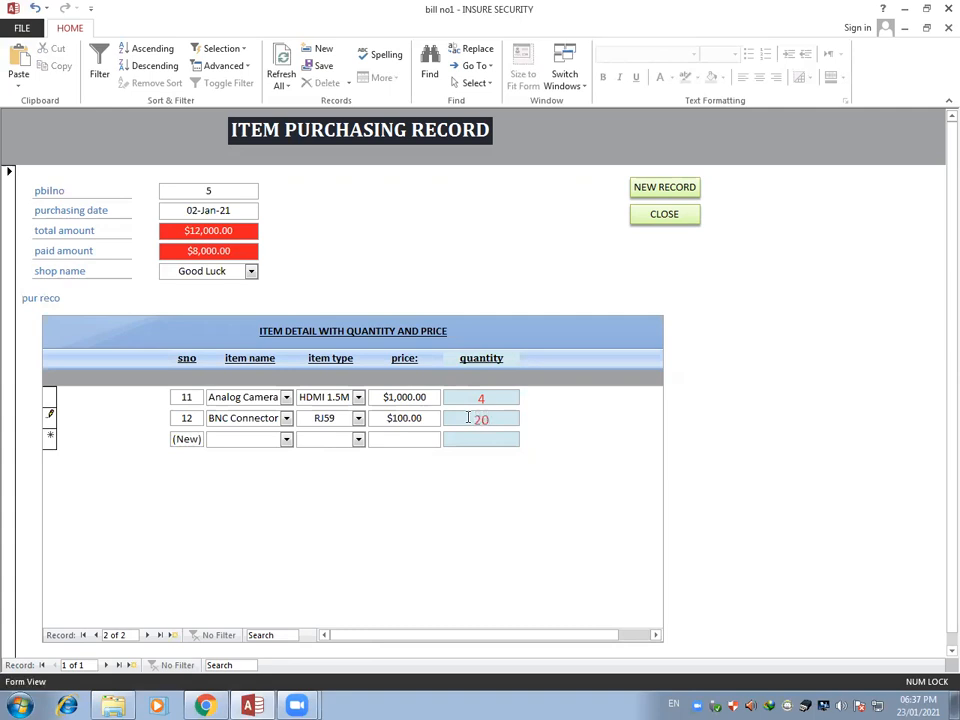
# Add a DVR line to the purchase details with item type 1 TB (New)
pyautogui.click(287, 440)
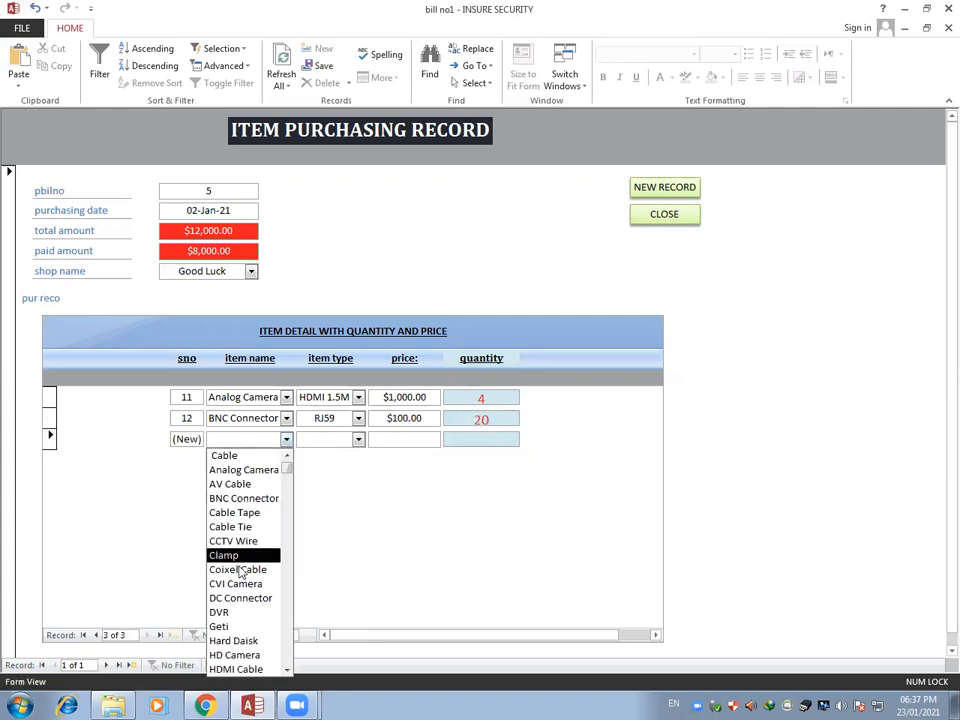
pyautogui.click(233, 613)
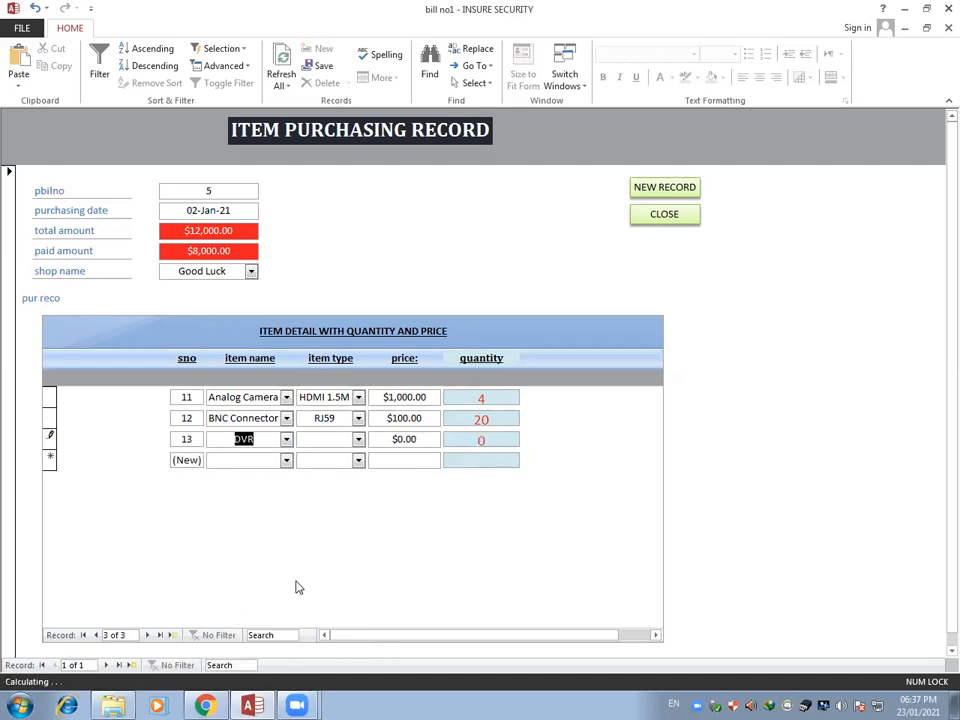
pyautogui.click(358, 439)
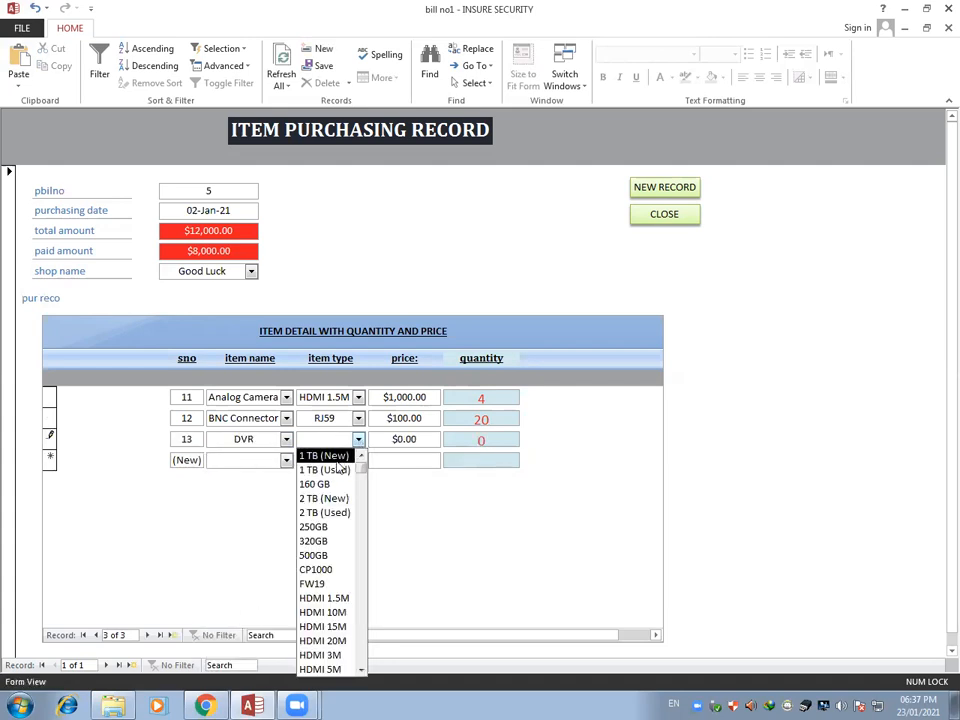
pyautogui.click(325, 455)
pyautogui.moveTo(423, 436); pyautogui.dragTo(371, 437)
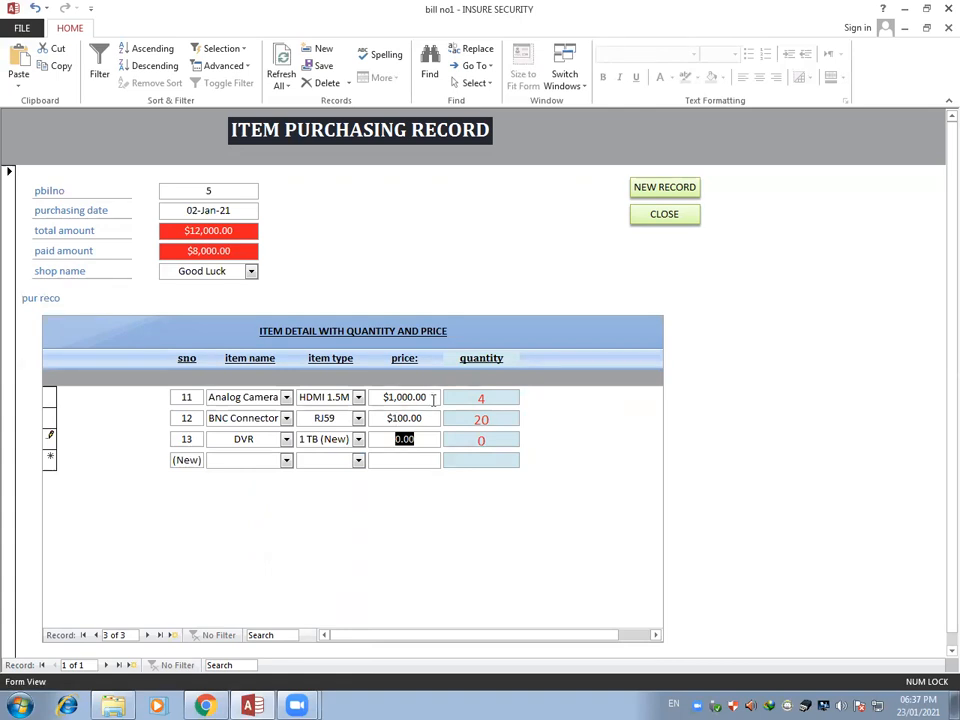
# Change the Analog Camera price to 4000 and the BNC Connector price to 200
pyautogui.moveTo(433, 398); pyautogui.dragTo(384, 398)
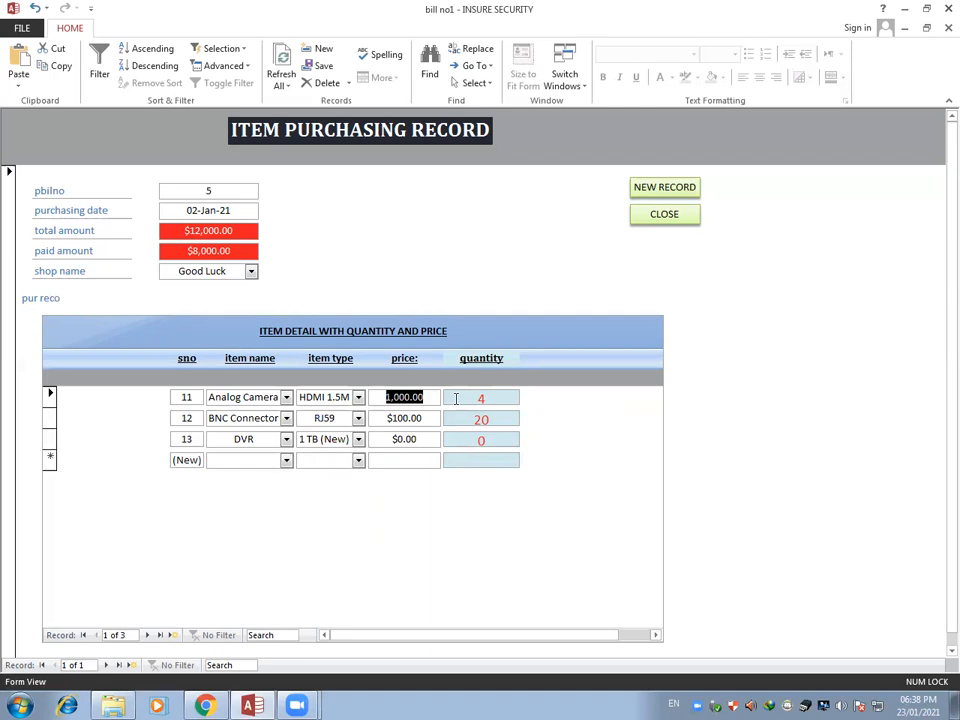
pyautogui.write('4000')
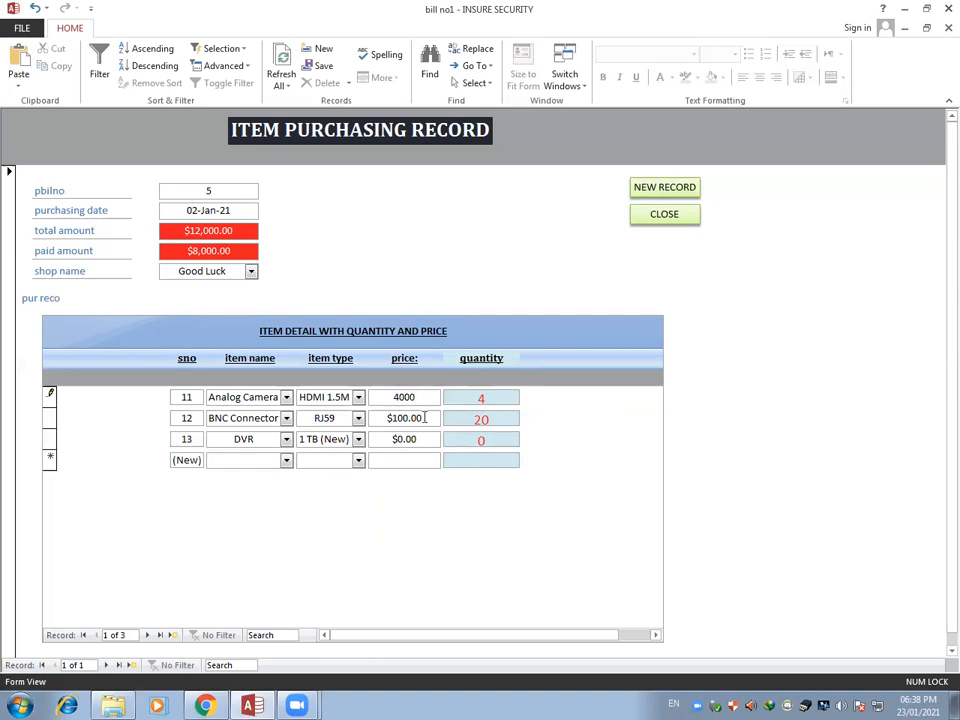
pyautogui.moveTo(435, 418); pyautogui.dragTo(372, 418)
pyautogui.write('200')
# Set the DVR line's price to 4000 and its quantity to 1
pyautogui.moveTo(421, 440); pyautogui.dragTo(378, 439)
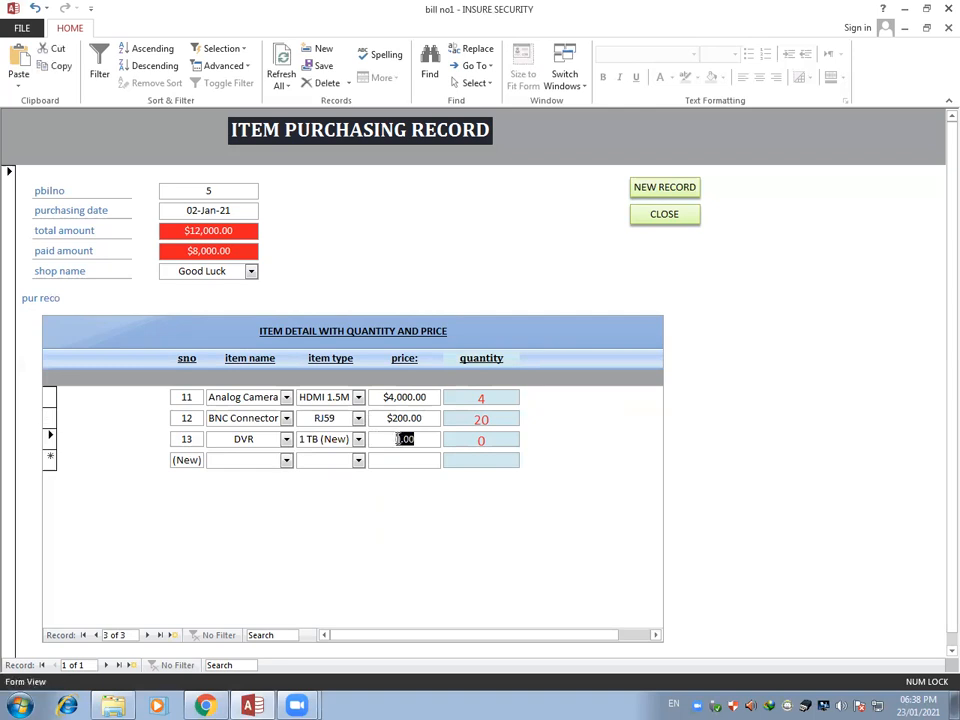
pyautogui.write('4000')
pyautogui.moveTo(490, 440); pyautogui.dragTo(461, 440)
pyautogui.write('1')
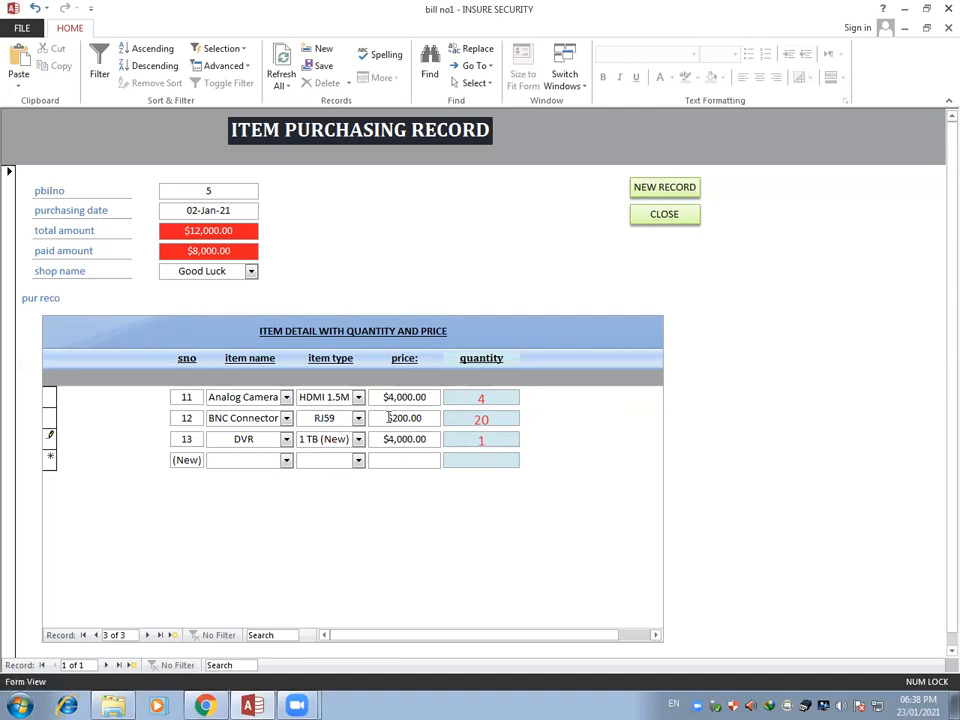
# Add a Hard Daisk line with item type 250GB, price 4800 and quantity 1
pyautogui.click(286, 460)
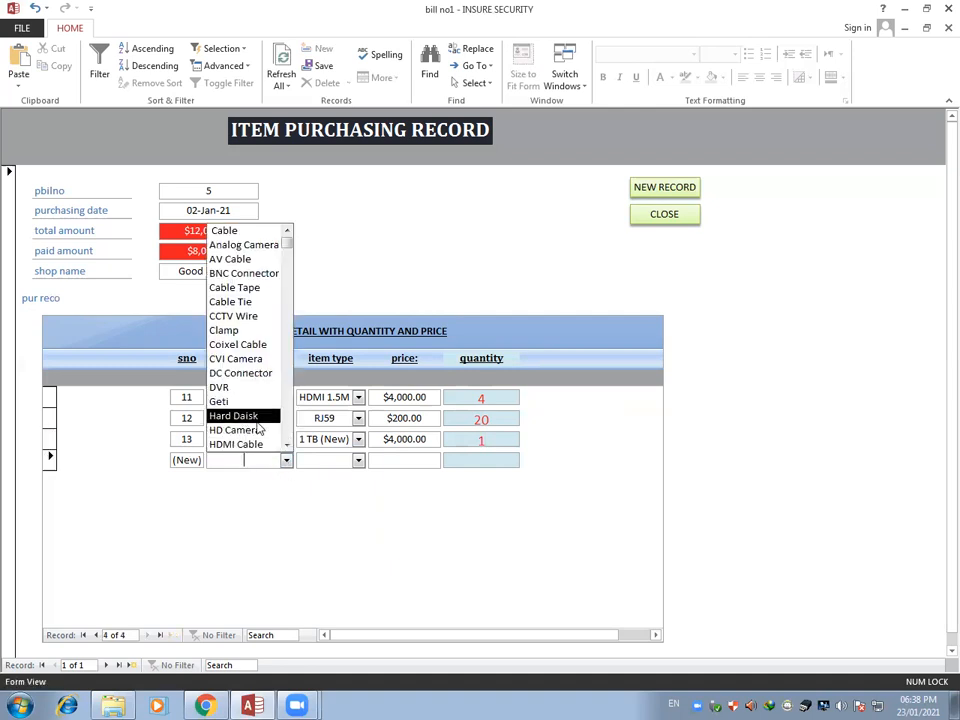
pyautogui.click(235, 415)
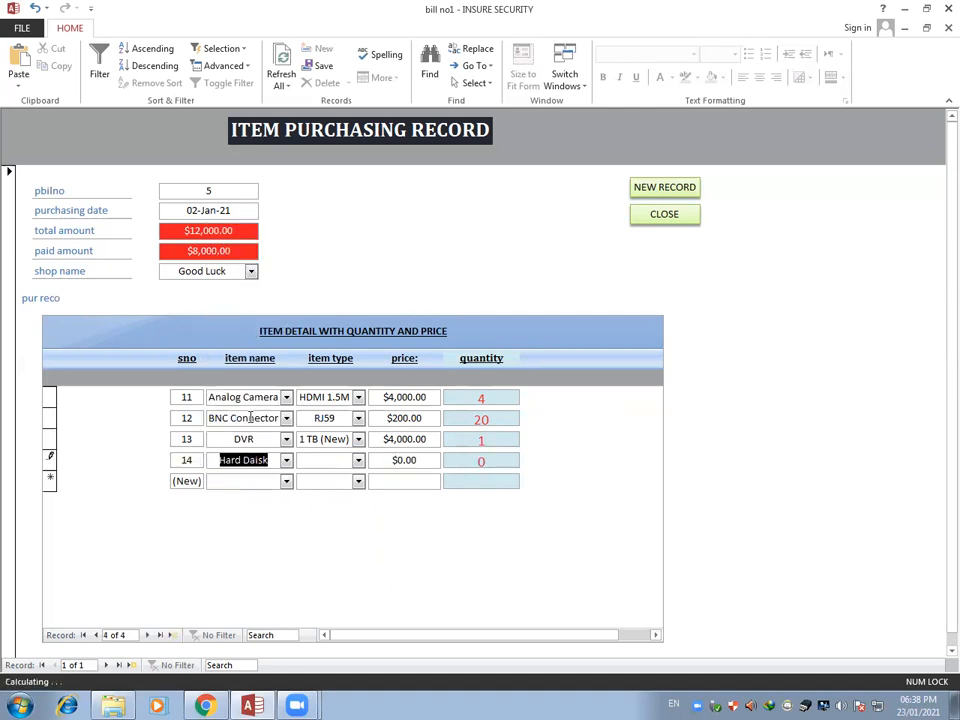
pyautogui.click(358, 460)
pyautogui.click(329, 303)
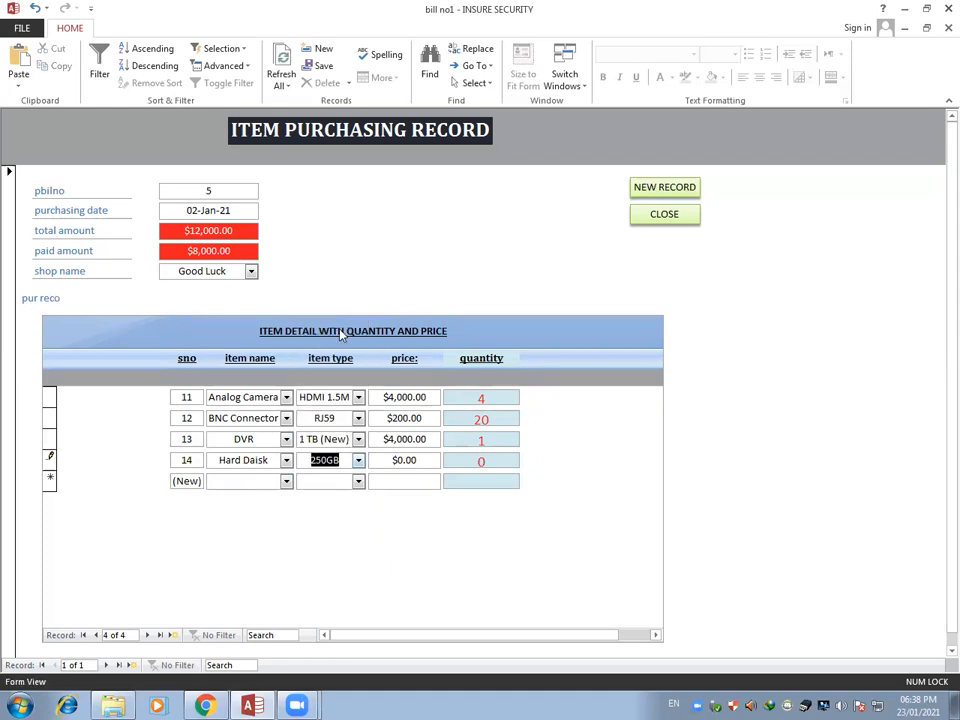
pyautogui.click(371, 459)
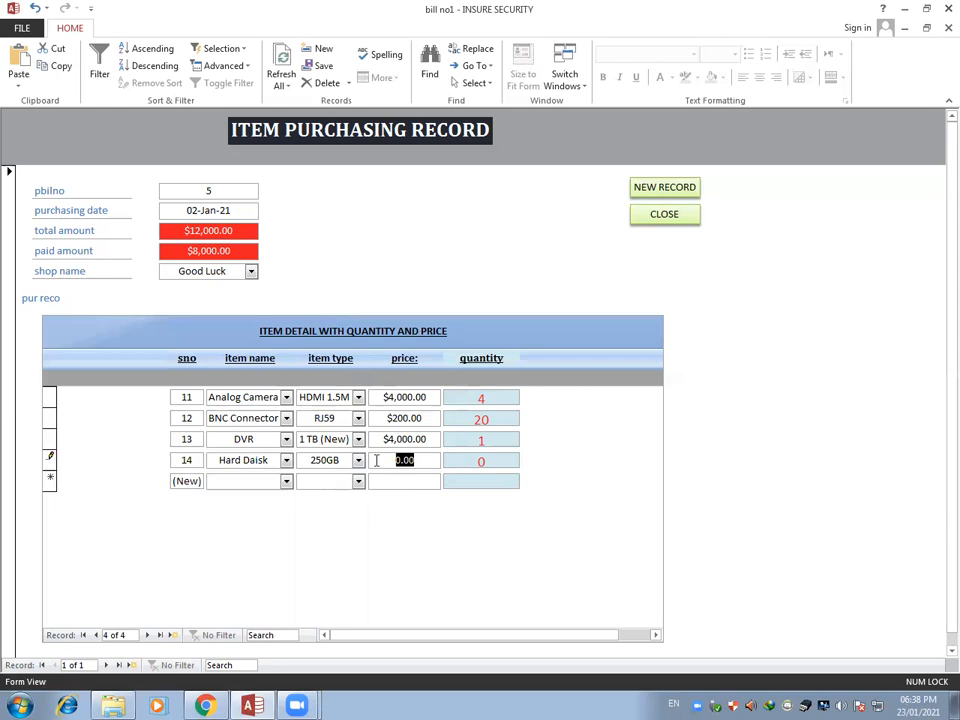
pyautogui.write('40')
pyautogui.press('BackSpace')
pyautogui.write('800')
pyautogui.click(481, 460)
pyautogui.write('1')
pyautogui.click(410, 484)
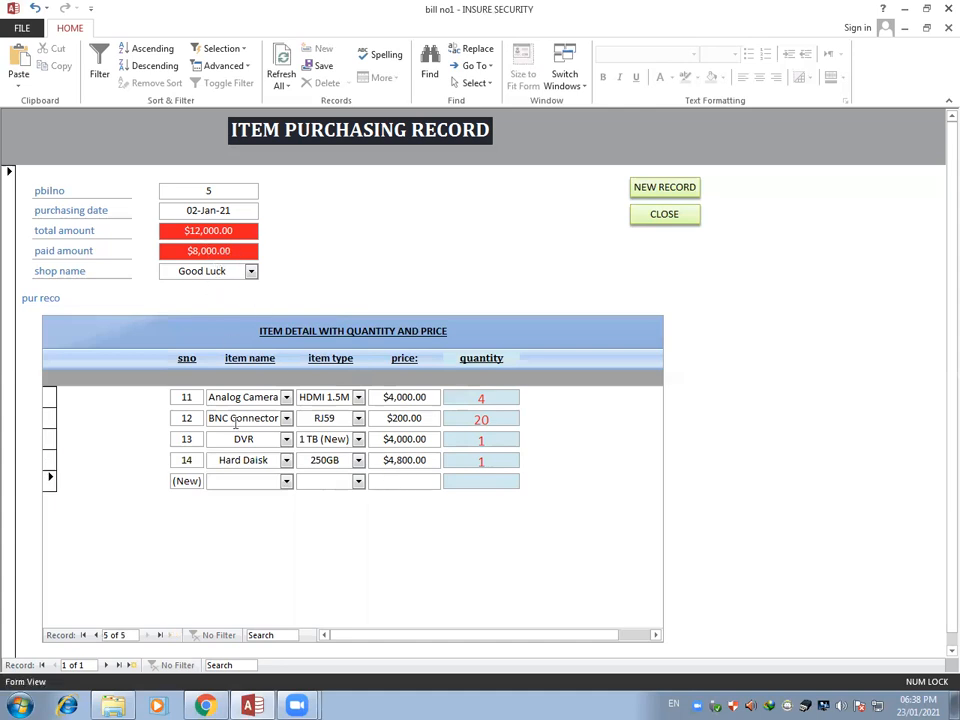
# Go to a new purchase record, close the purchasing form and open the complain entry form
pyautogui.click(666, 193)
pyautogui.click(662, 216)
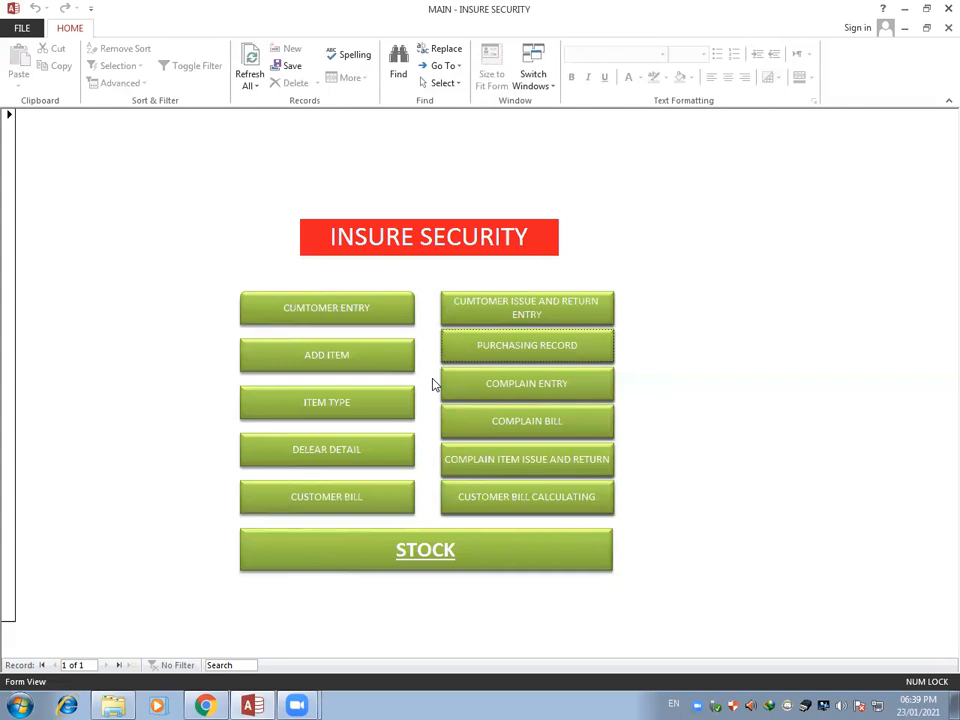
pyautogui.click(494, 393)
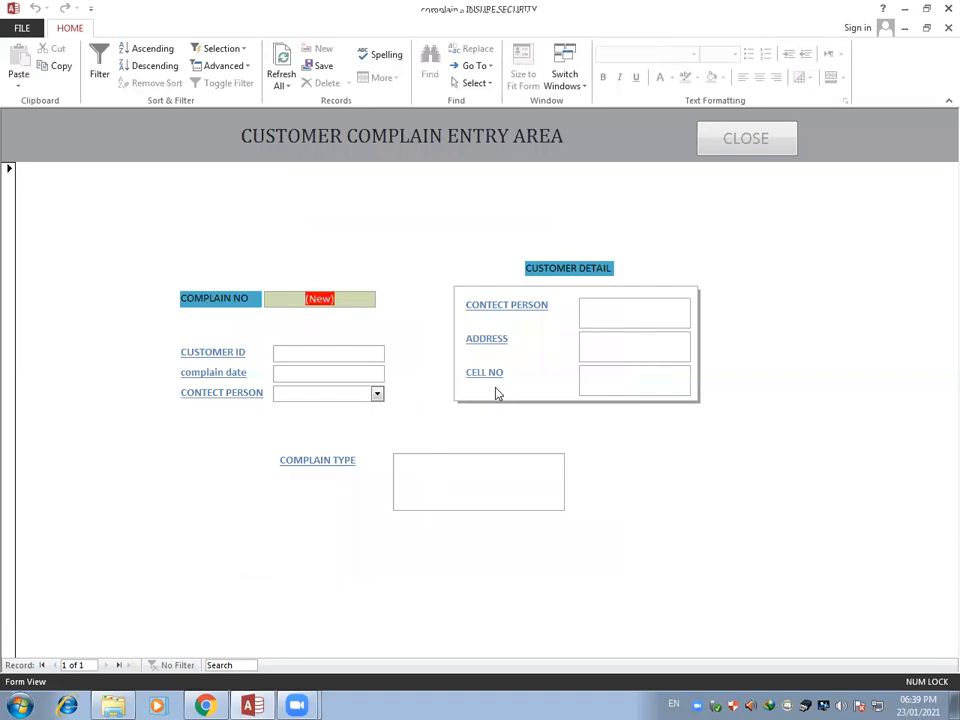
# Enter the customer ID in the new complaint and set the complain date to 21/01/2021
pyautogui.click(327, 353)
pyautogui.write('1')
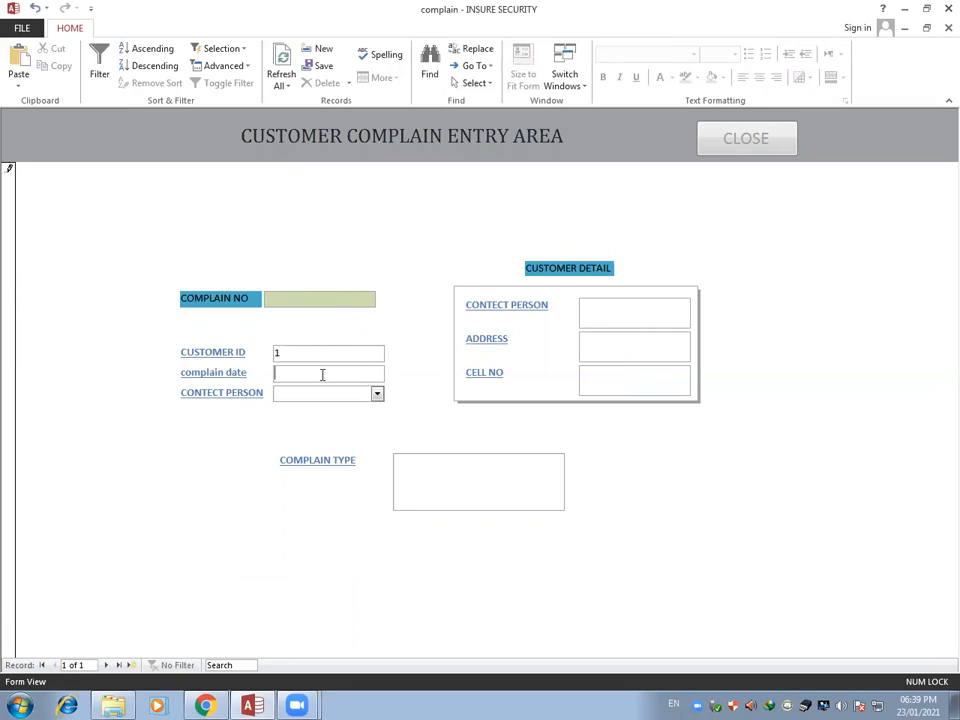
pyautogui.click(322, 374)
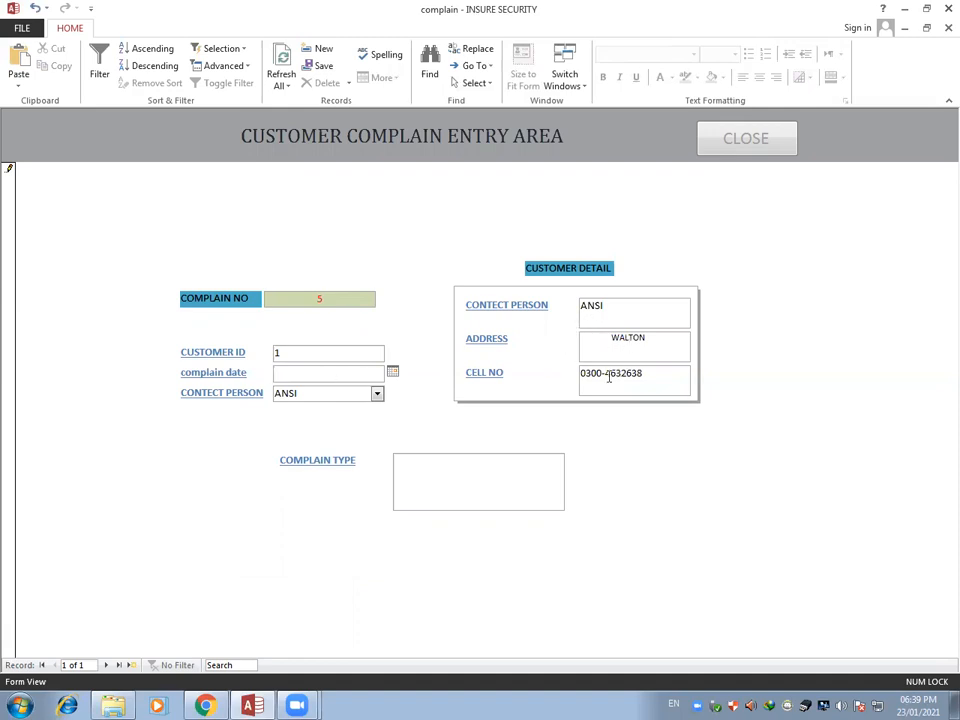
pyautogui.click(392, 371)
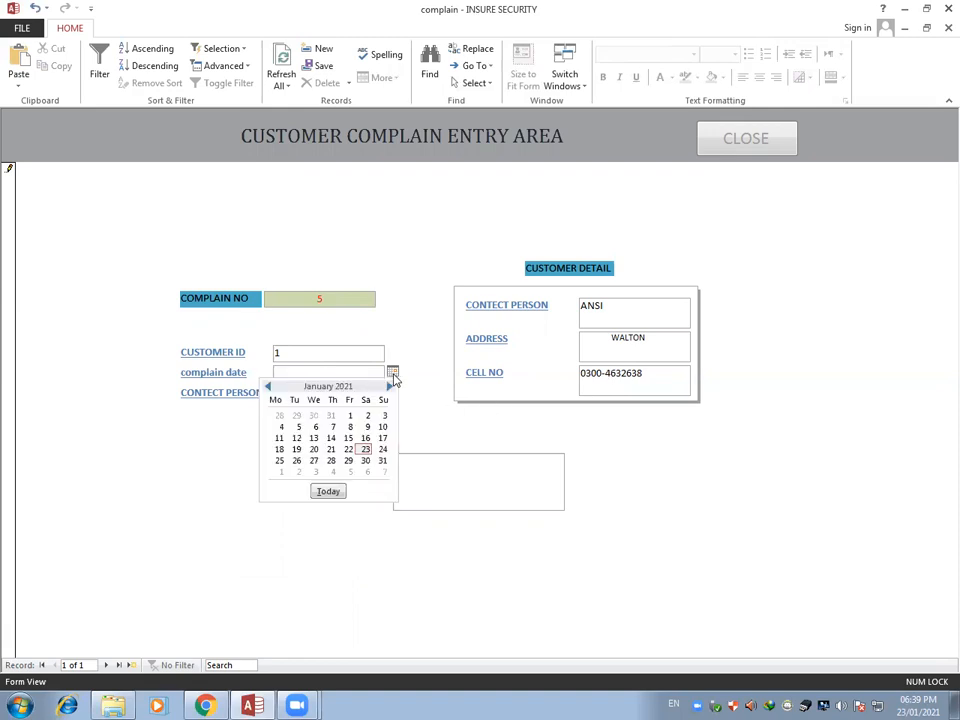
pyautogui.click(331, 449)
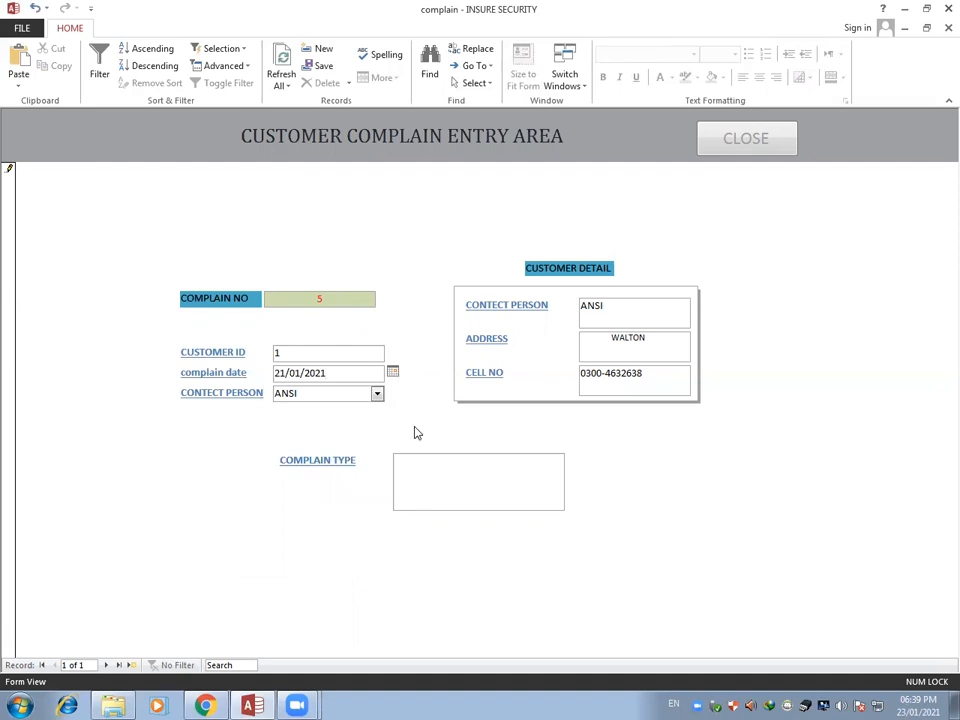
# Enter "camer disply problem" as the complain type, advance to a blank record and close the complain entry form
pyautogui.click(450, 478)
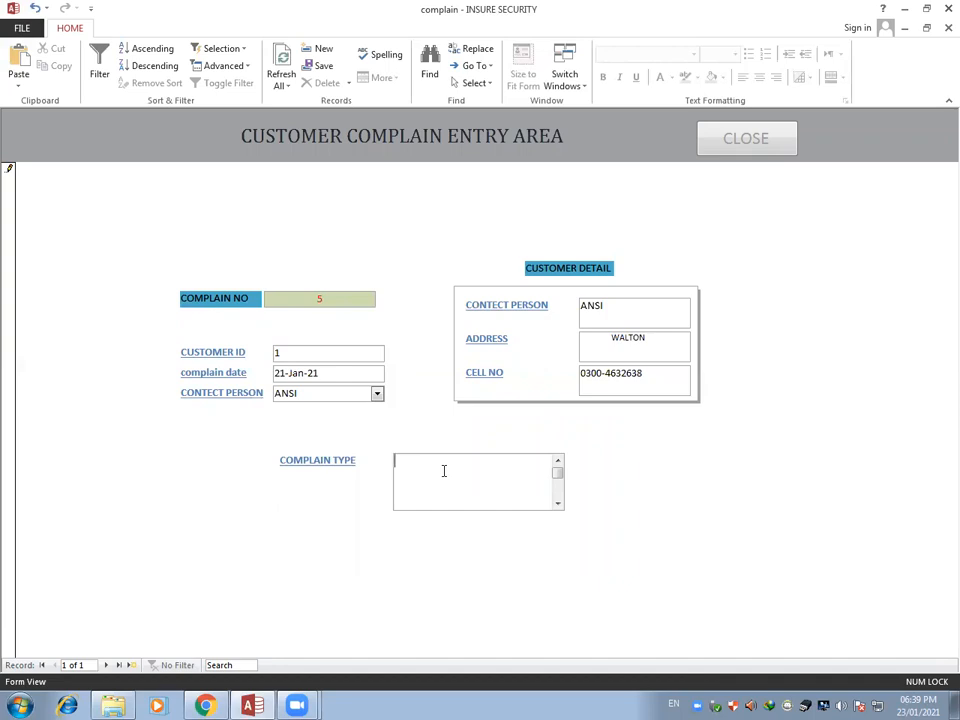
pyautogui.write('h')
pyautogui.press('BackSpace')
pyautogui.write('camer disply problem')
pyautogui.click(137, 669)
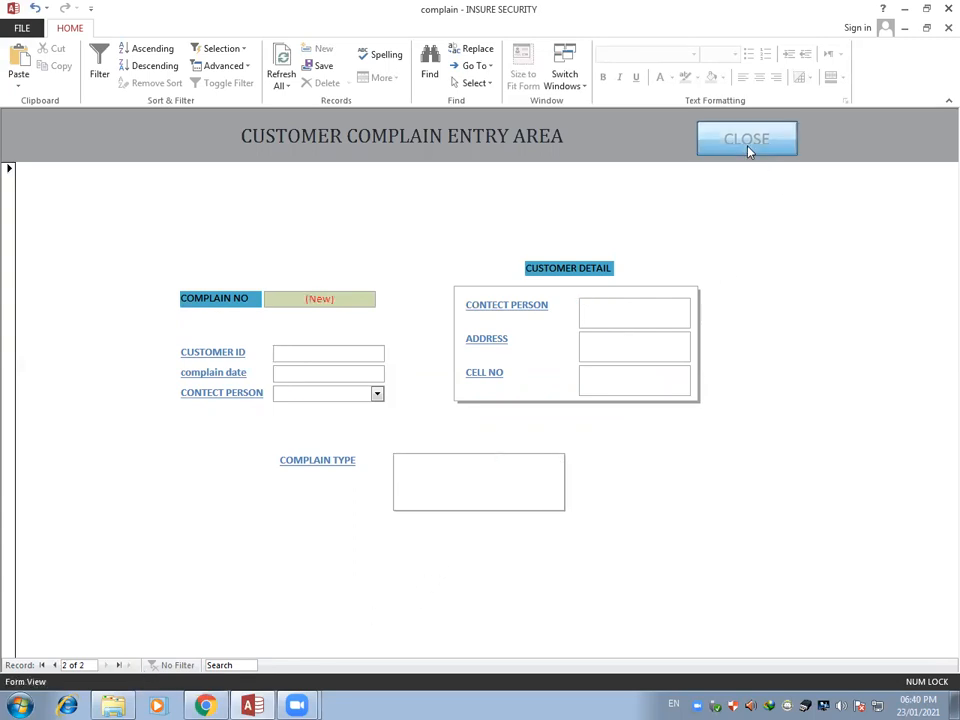
pyautogui.click(748, 150)
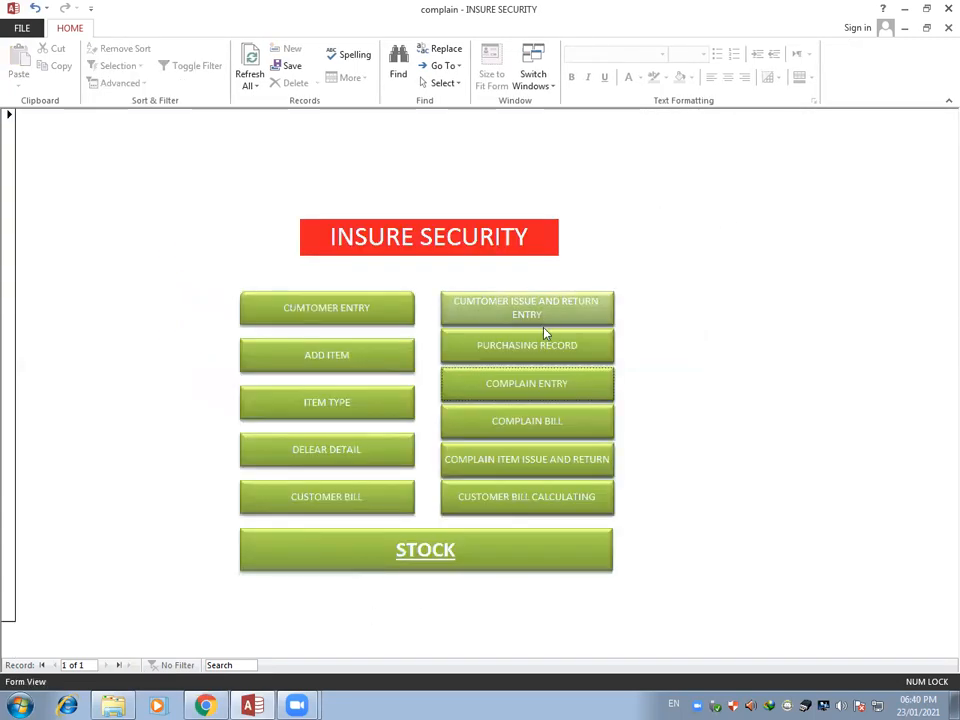
# Open the complain bill form and go to a new complain bill
pyautogui.click(505, 428)
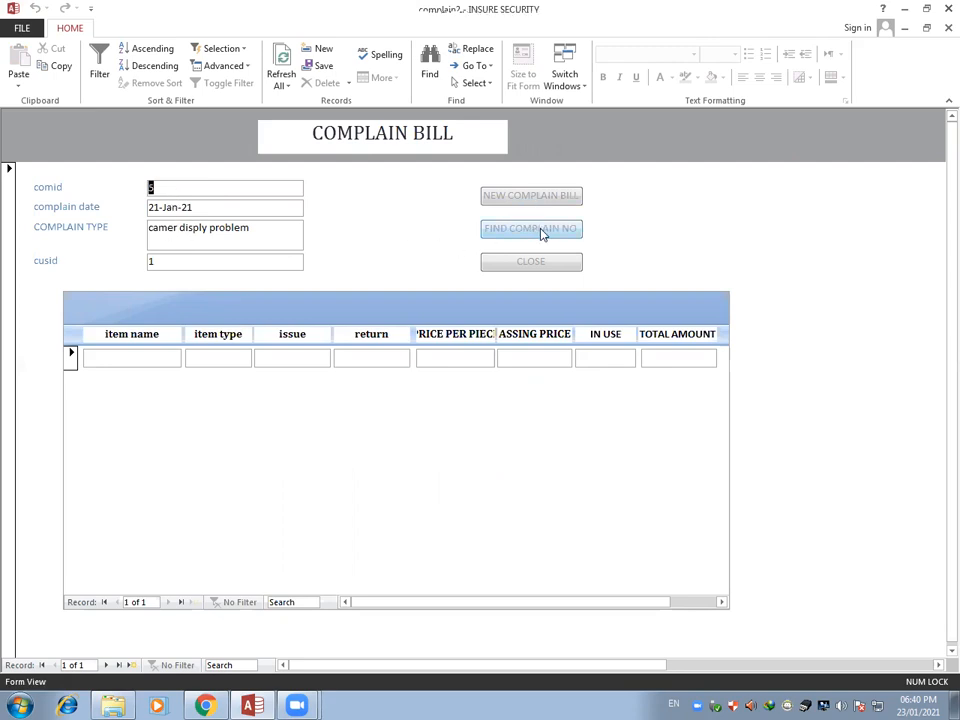
pyautogui.click(515, 200)
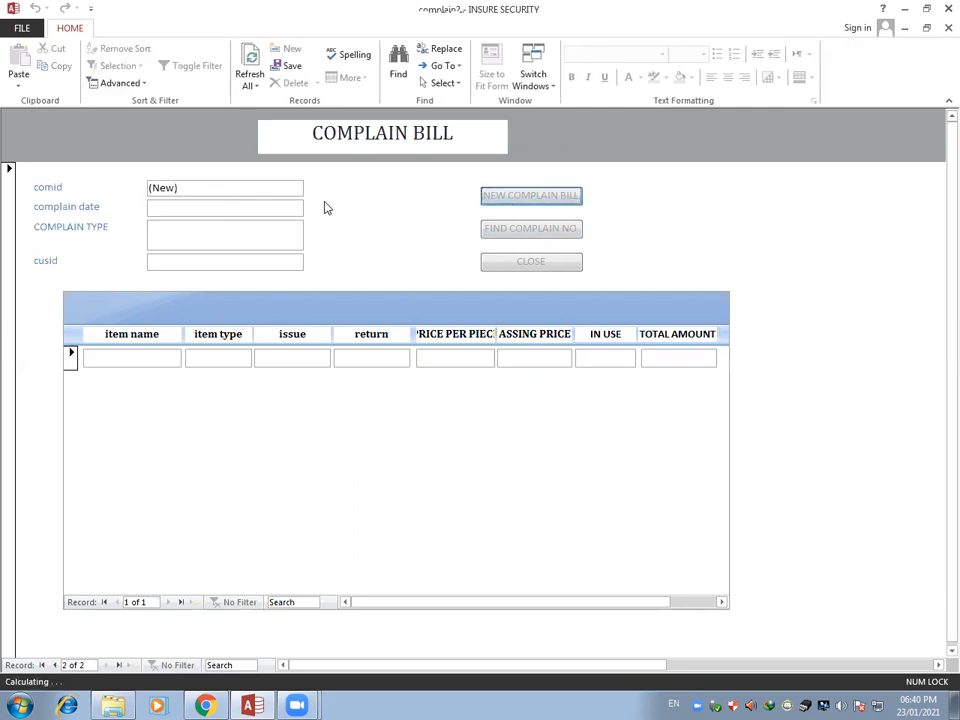
# Try to set the new complain bill's date to 22 January 2021
pyautogui.click(192, 207)
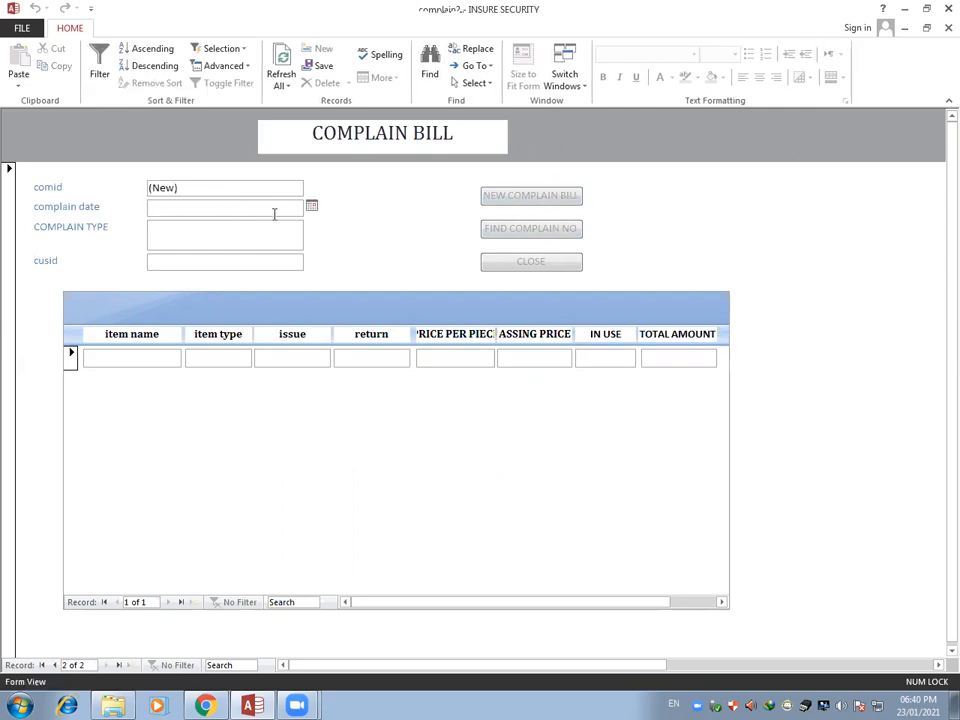
pyautogui.click(313, 208)
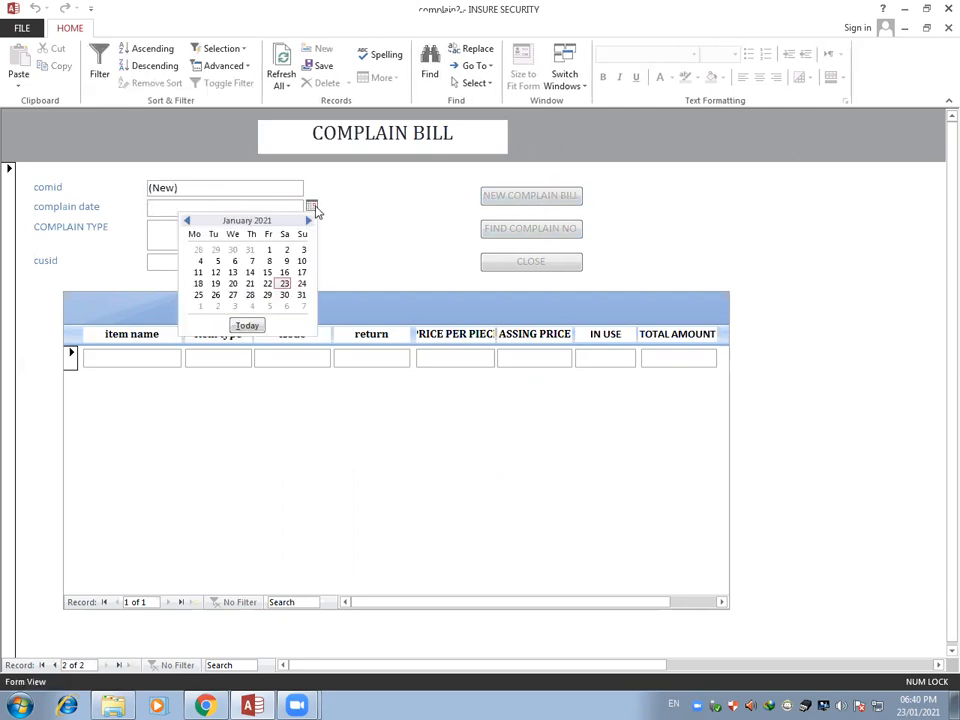
pyautogui.click(268, 286)
pyautogui.click(229, 238)
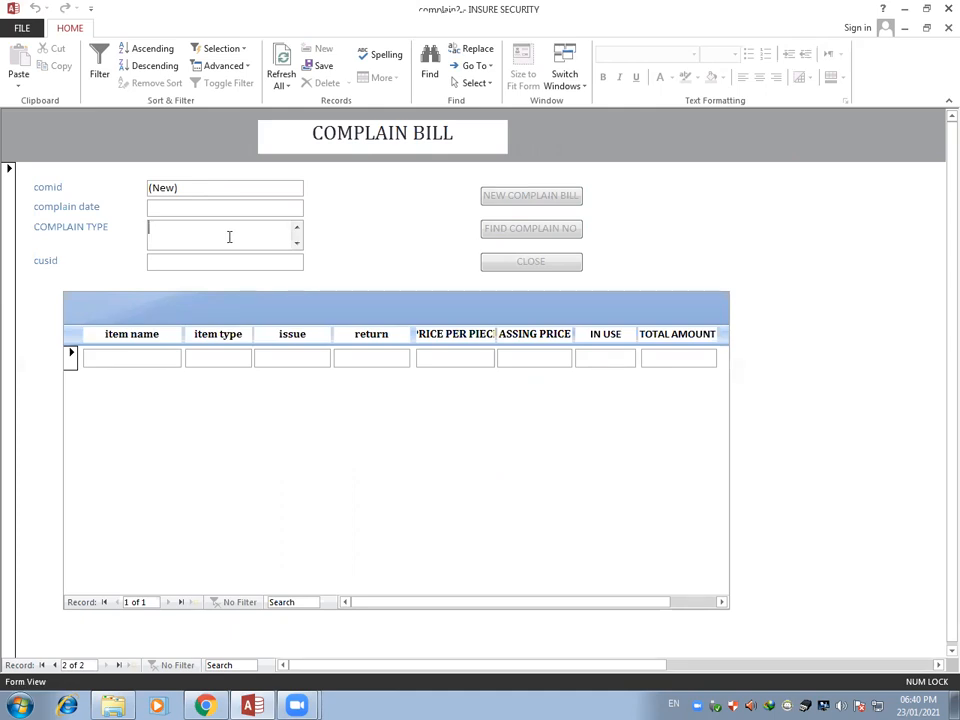
# Find the complaint with number 5 in the complain bill form and dismiss the search
pyautogui.click(513, 236)
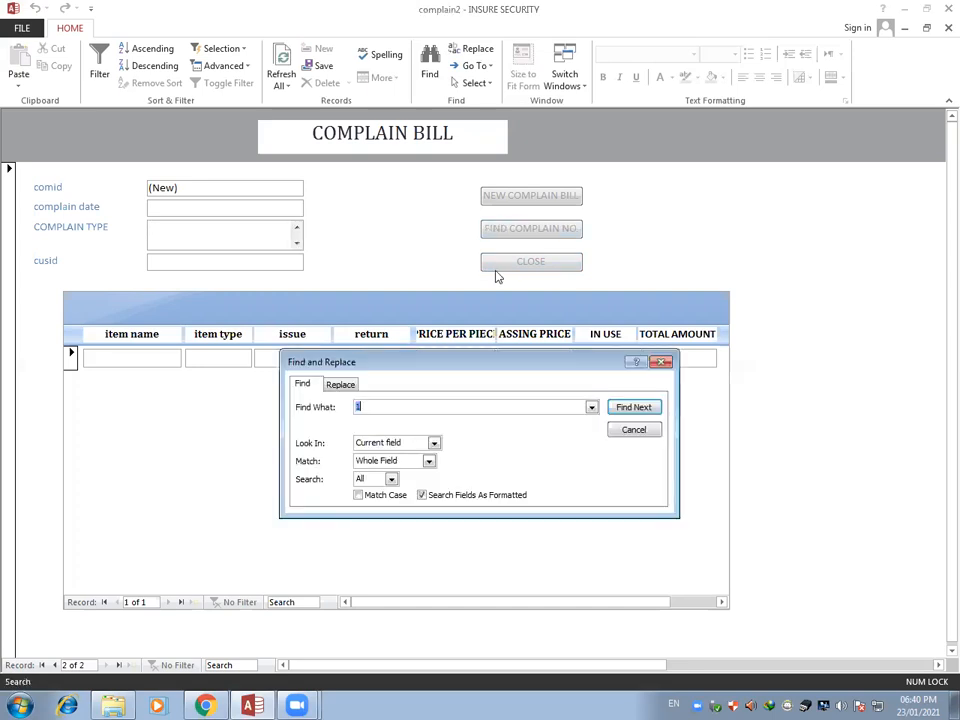
pyautogui.write('5')
pyautogui.click(631, 407)
pyautogui.click(503, 393)
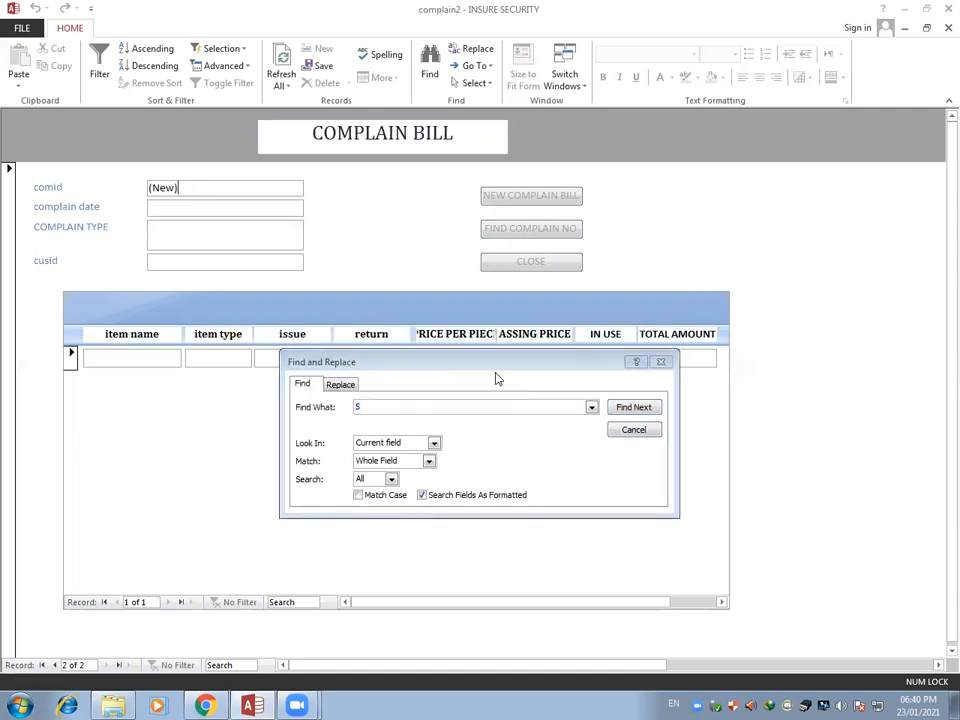
pyautogui.click(628, 409)
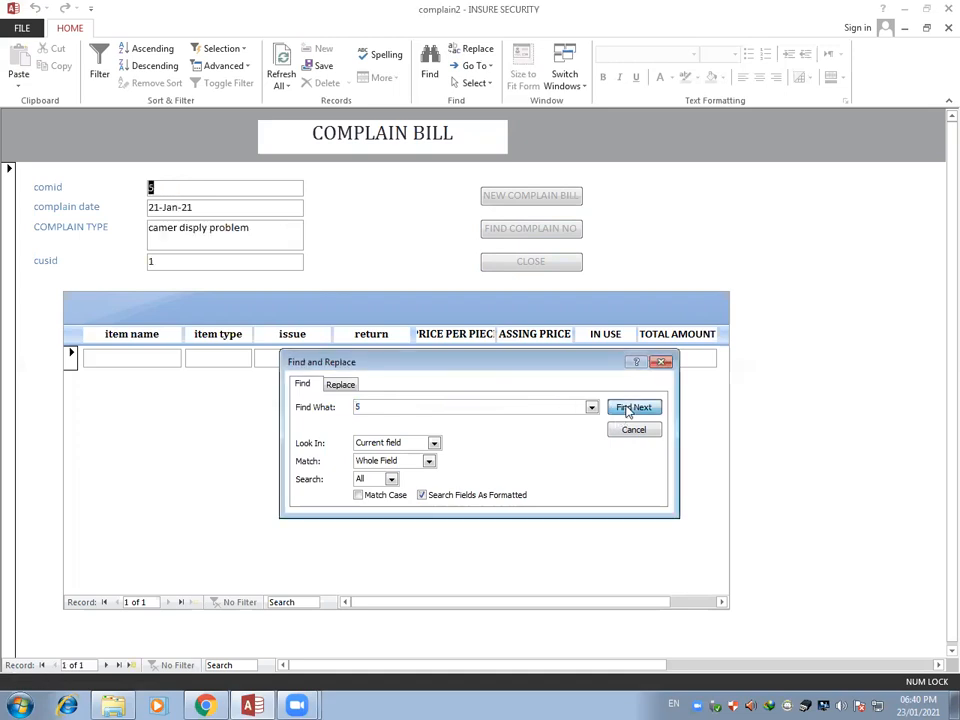
pyautogui.click(661, 361)
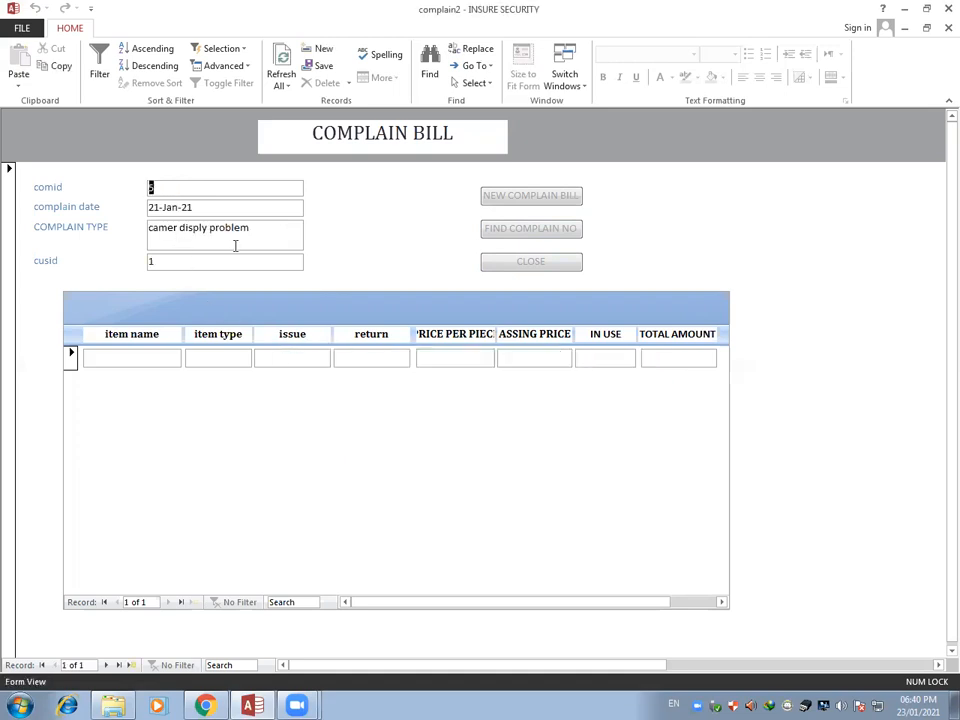
# Check the bill's item line, close the complain bill form and open the complain item issue and return form
pyautogui.click(174, 358)
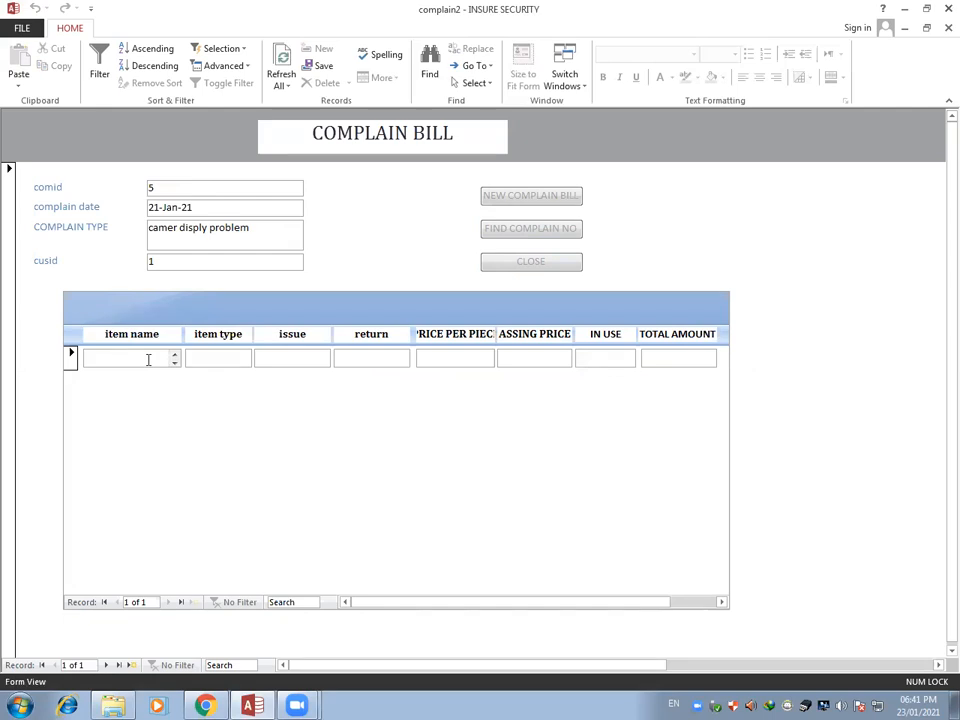
pyautogui.click(205, 362)
pyautogui.click(534, 263)
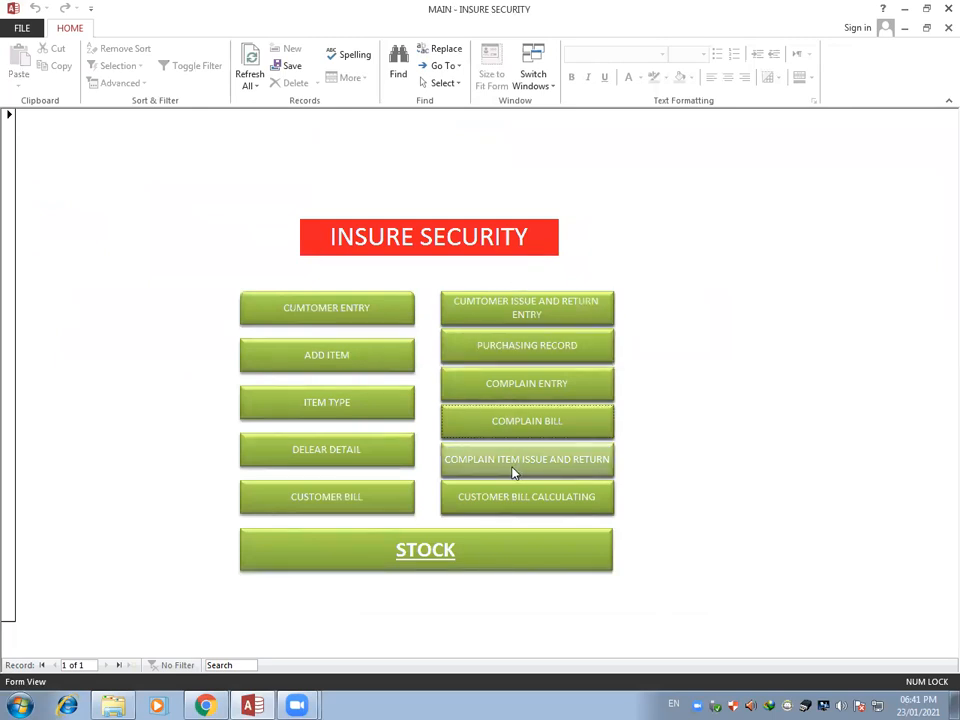
pyautogui.click(512, 472)
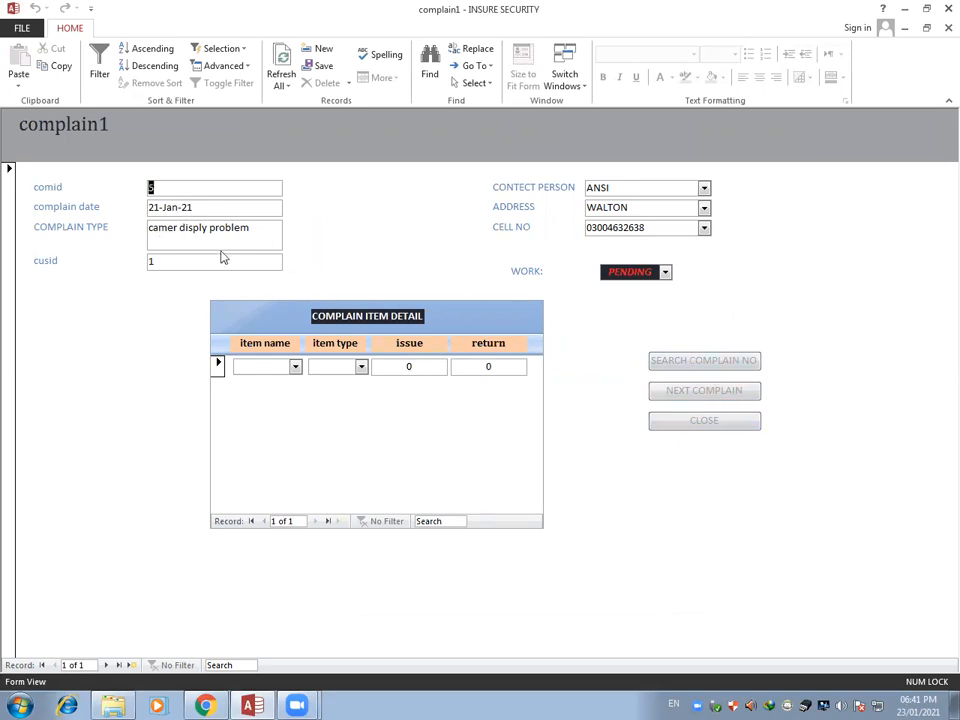
# Add a CVI Camera line of type JMK to the complaint's item detail with issue 2 and return 1
pyautogui.click(296, 368)
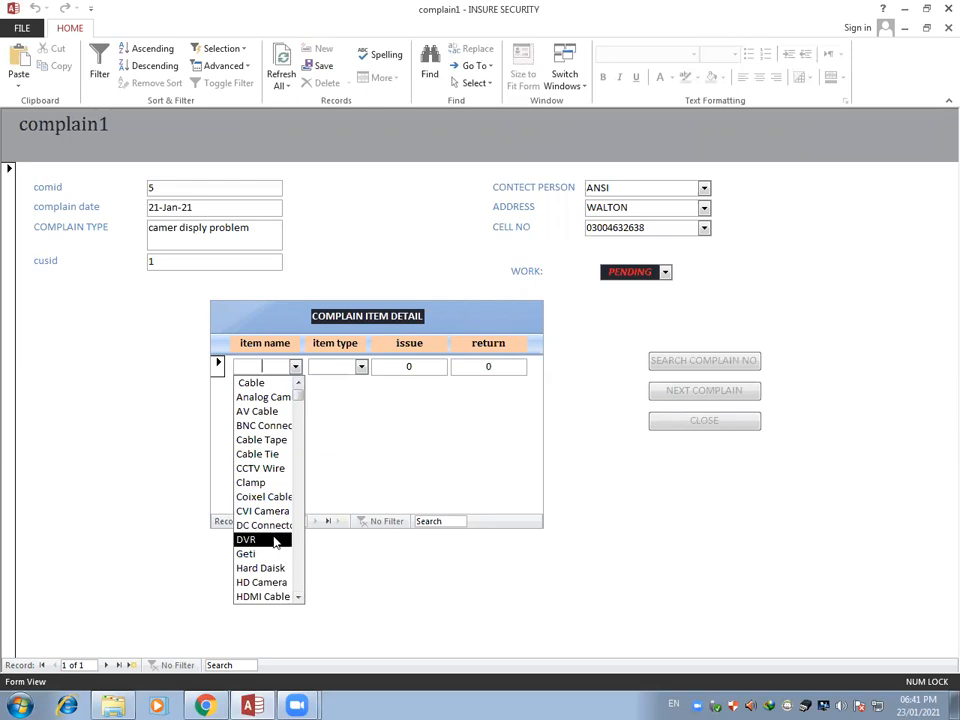
pyautogui.click(262, 511)
pyautogui.click(361, 367)
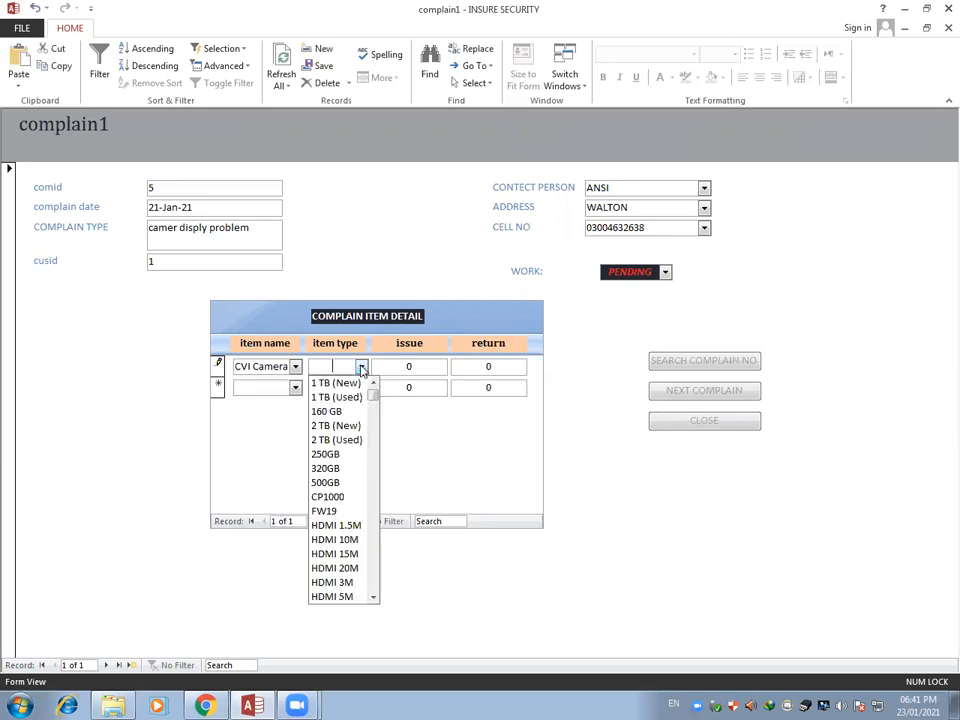
pyautogui.scroll(-2, 338, 552)
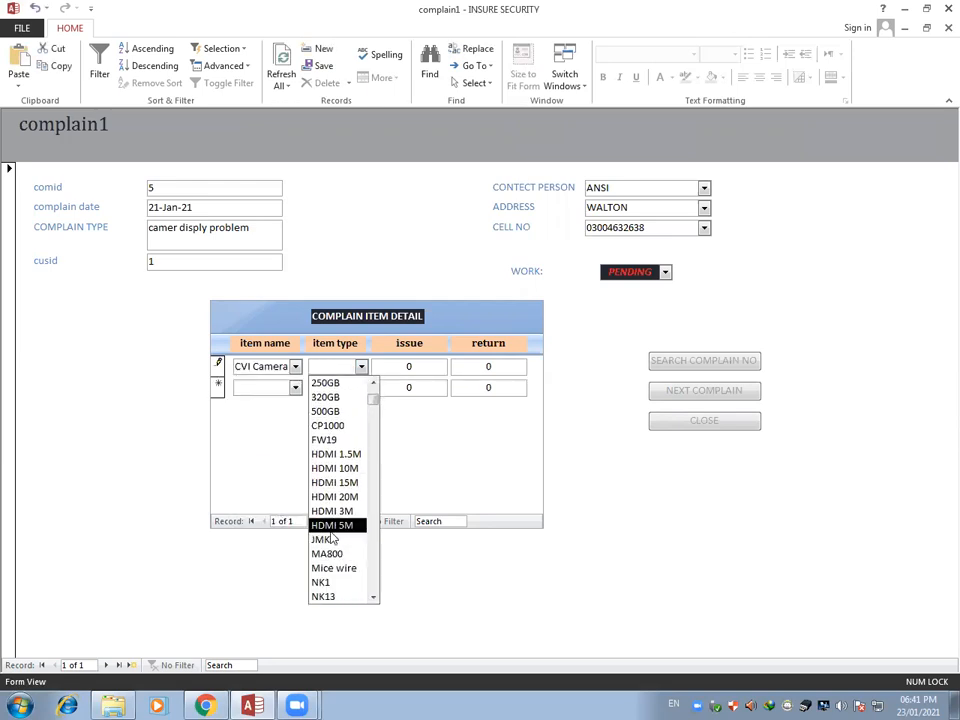
pyautogui.click(330, 540)
pyautogui.click(412, 367)
pyautogui.moveTo(412, 367); pyautogui.dragTo(383, 367)
pyautogui.write('2')
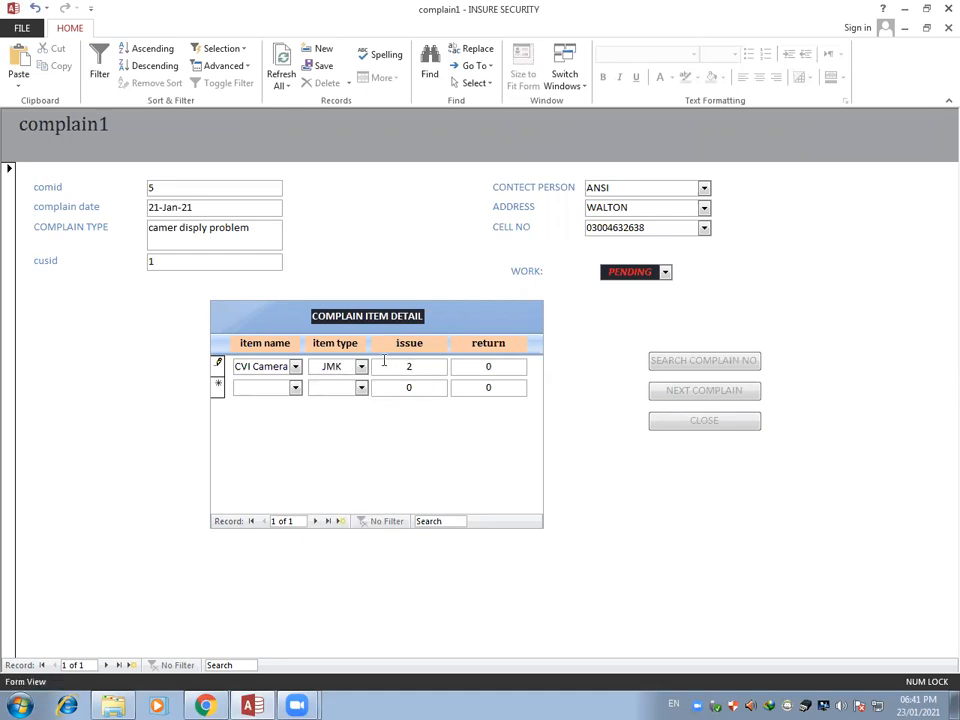
pyautogui.doubleClick(490, 367)
pyautogui.write('1')
pyautogui.click(424, 390)
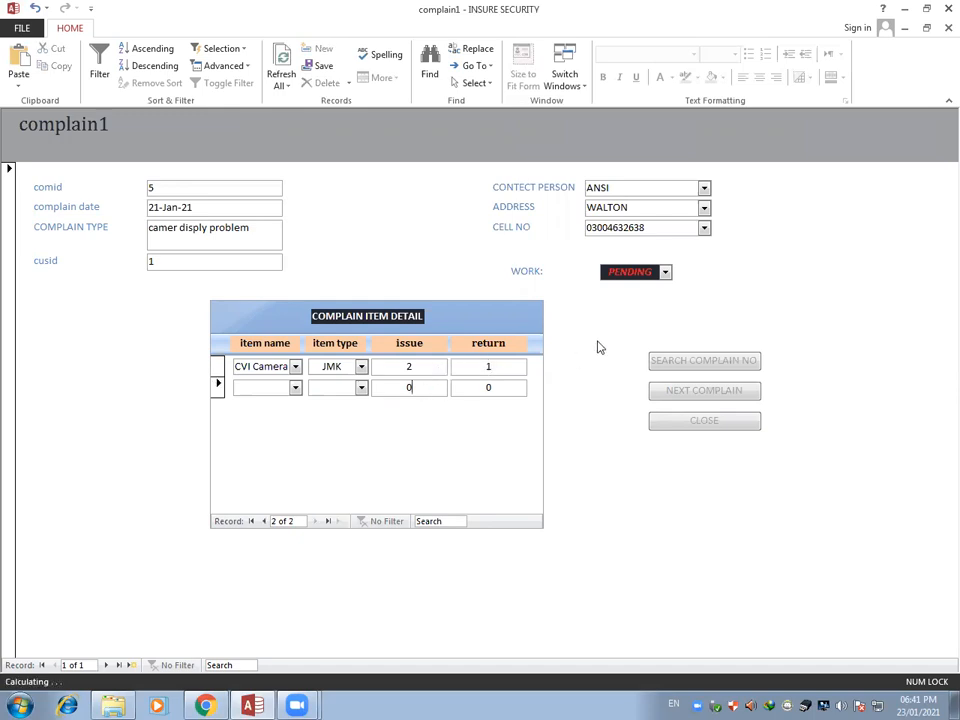
# Mark the complaint's work status as DONE, advance to the next complaint record and close the form
pyautogui.click(665, 274)
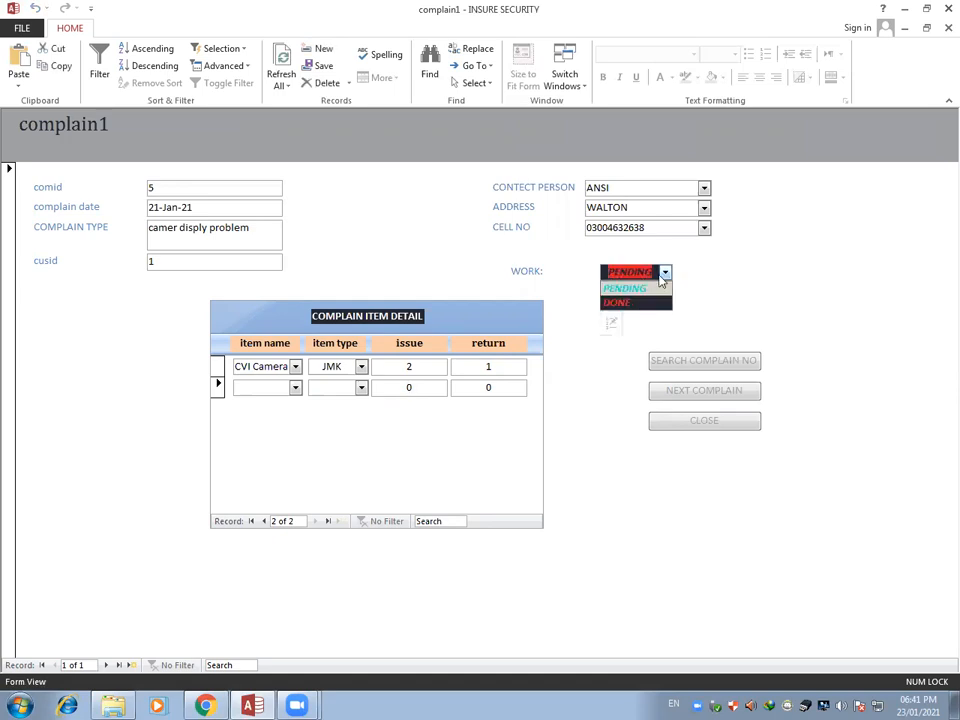
pyautogui.click(627, 305)
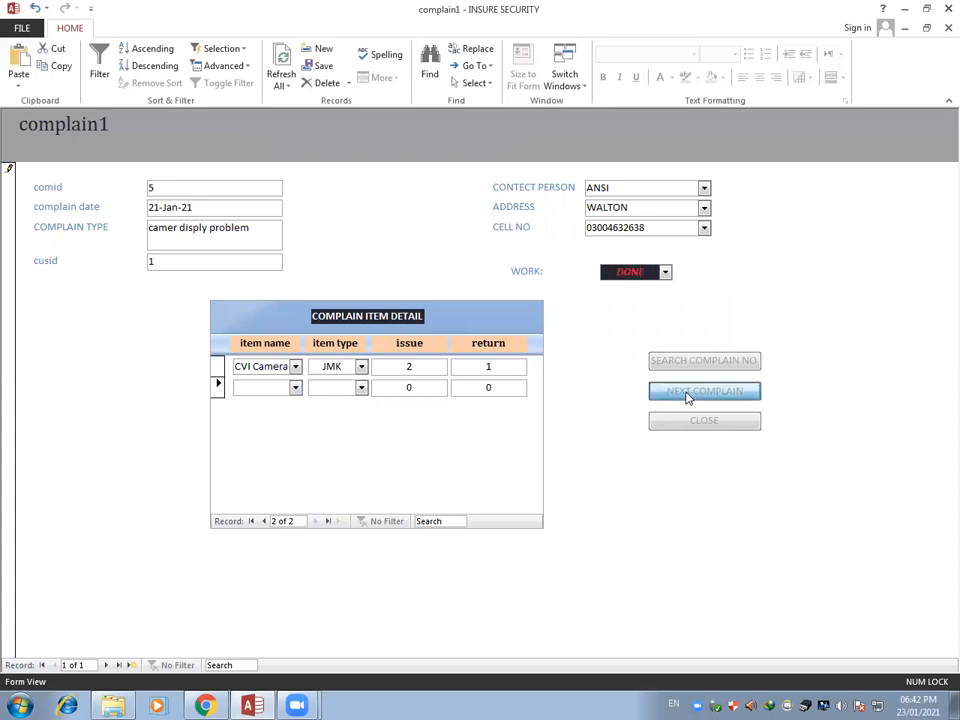
pyautogui.click(686, 395)
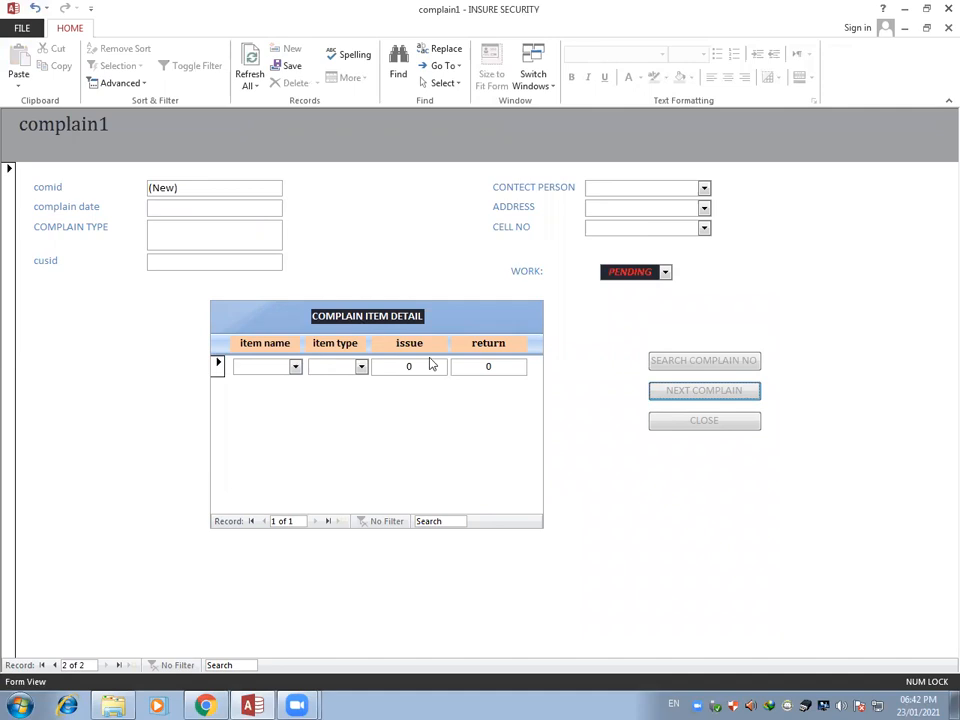
pyautogui.click(670, 420)
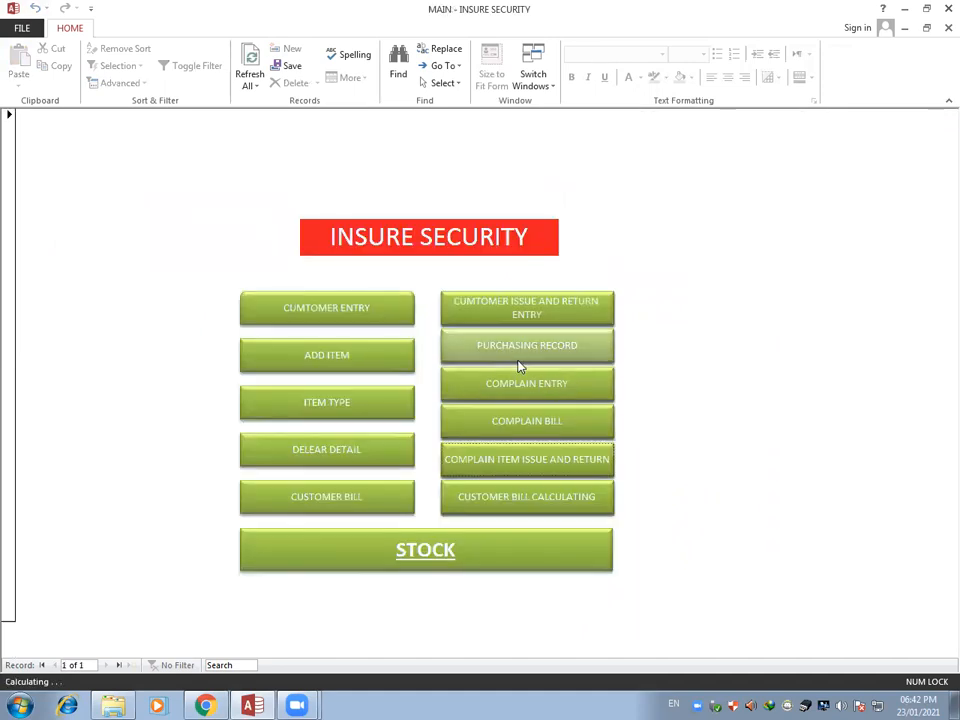
# Open the customer bill calculating form and set the assing prices to 400 for Cable, 8200 for DVR and 1000 for AV Cable
pyautogui.click(500, 508)
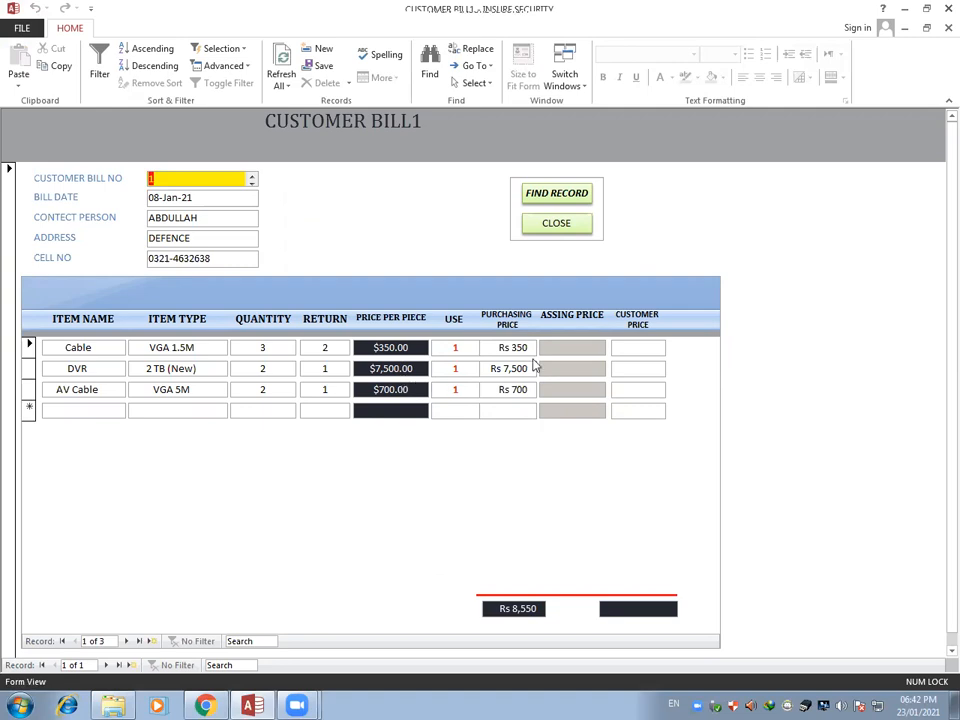
pyautogui.click(568, 347)
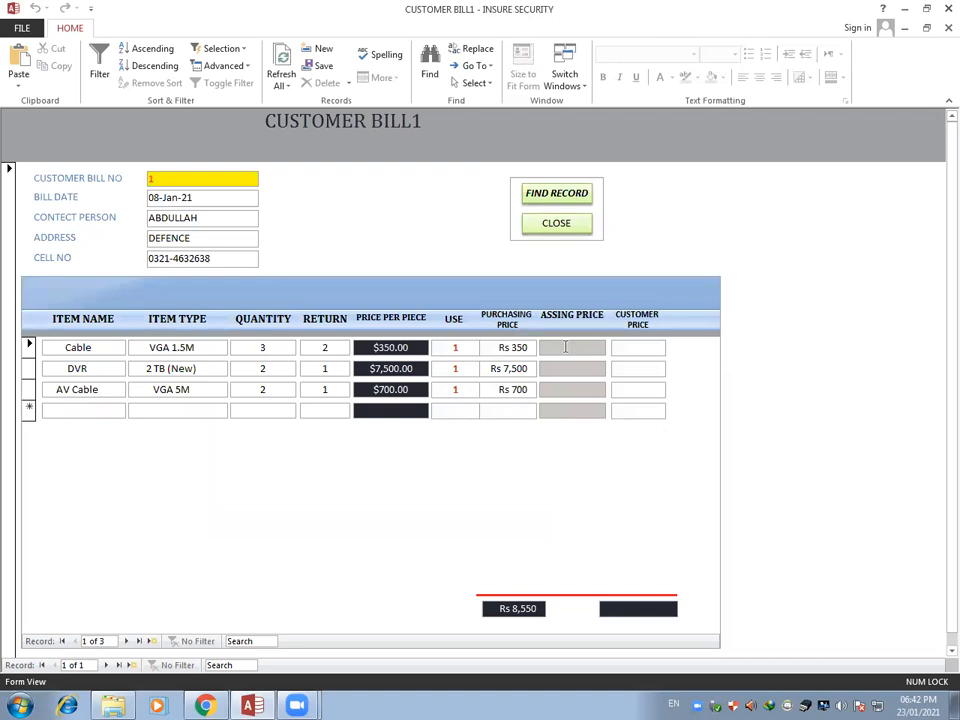
pyautogui.write('300')
pyautogui.click(568, 368)
pyautogui.write('8200')
pyautogui.click(566, 390)
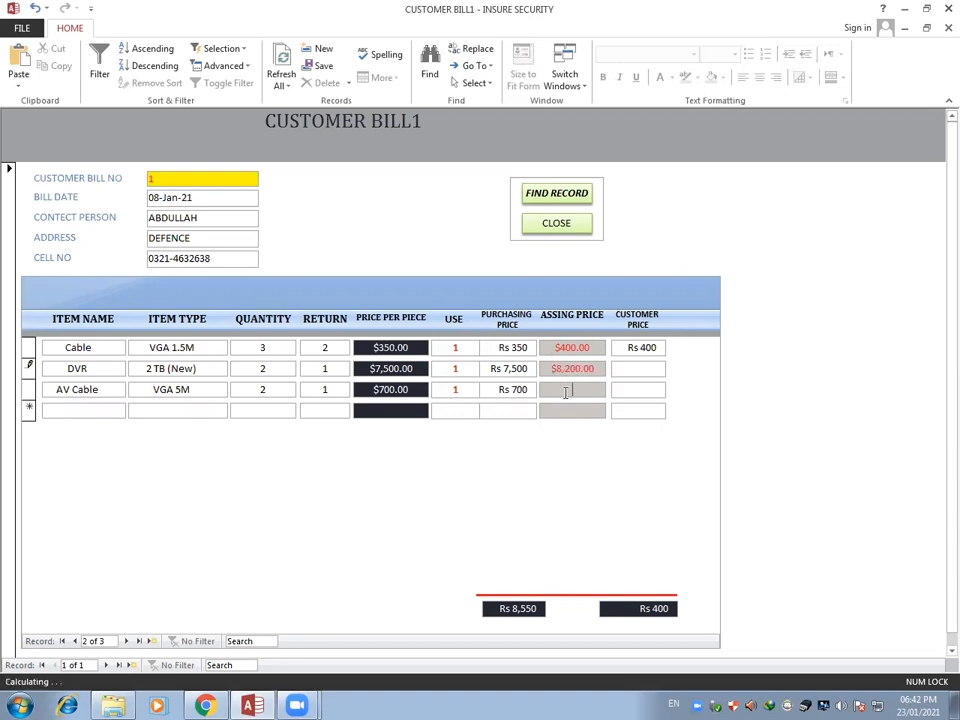
pyautogui.write('1000')
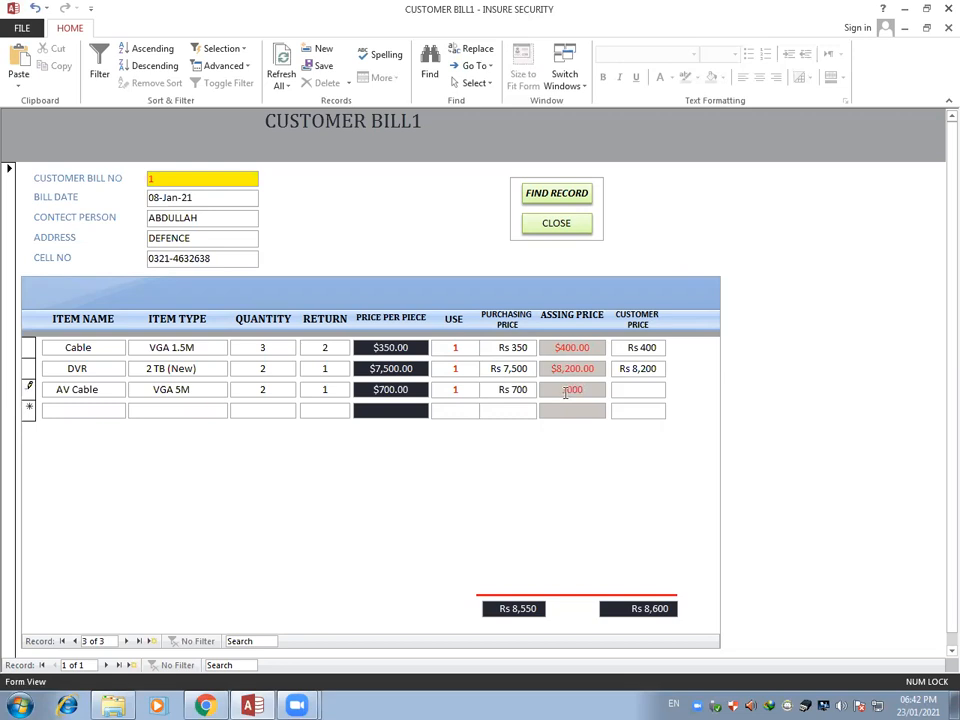
pyautogui.click(570, 410)
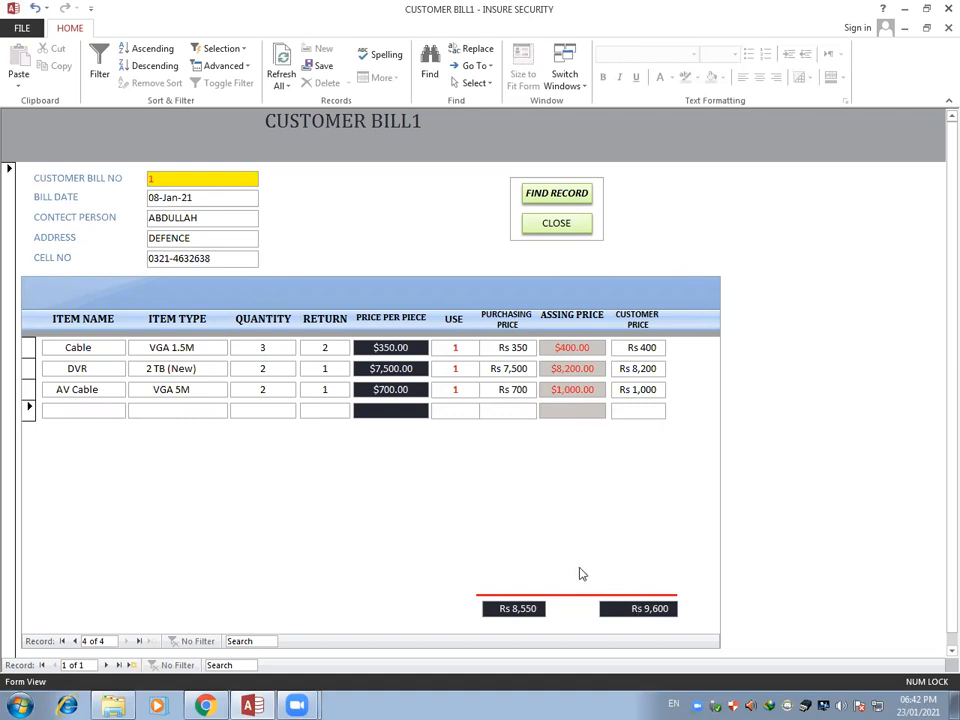
# Go through the bill's last item to a new line and close the customer bill calculating form
pyautogui.click(141, 645)
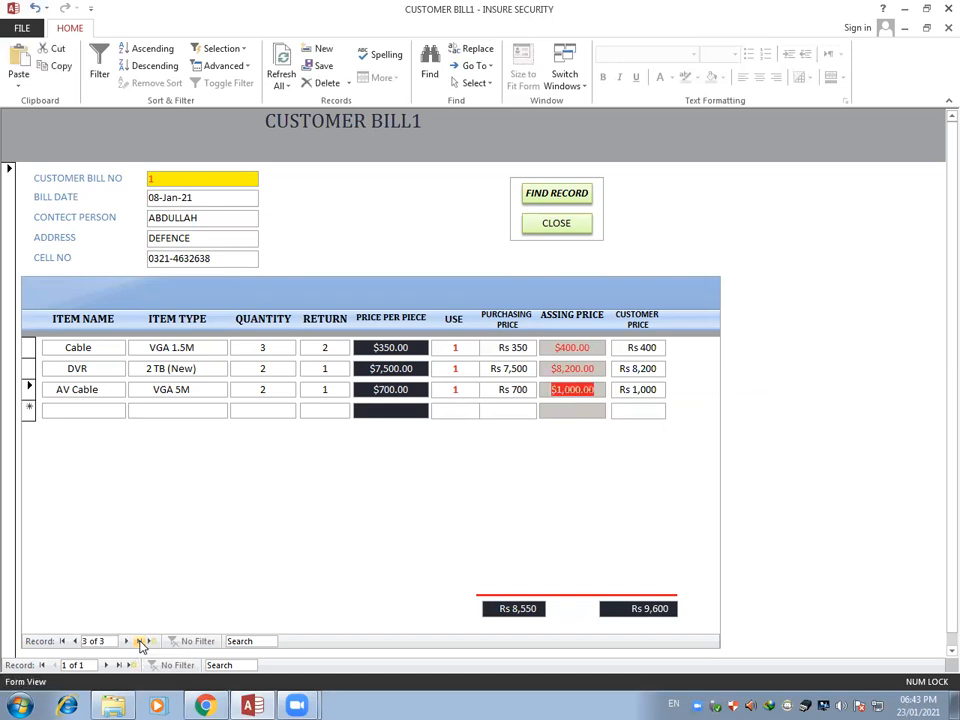
pyautogui.click(143, 642)
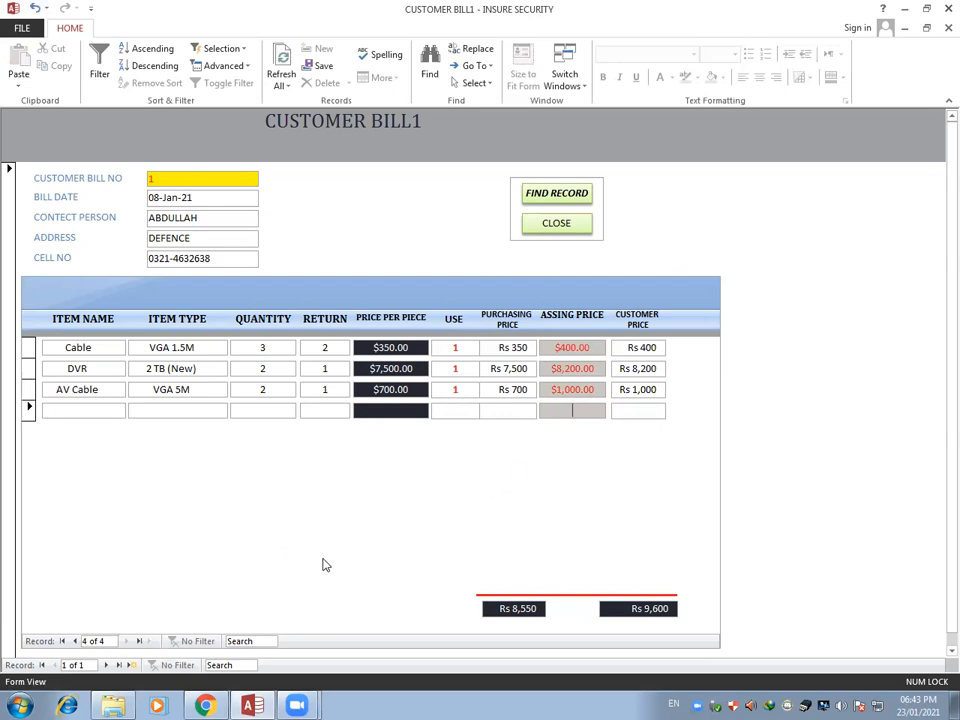
pyautogui.click(553, 224)
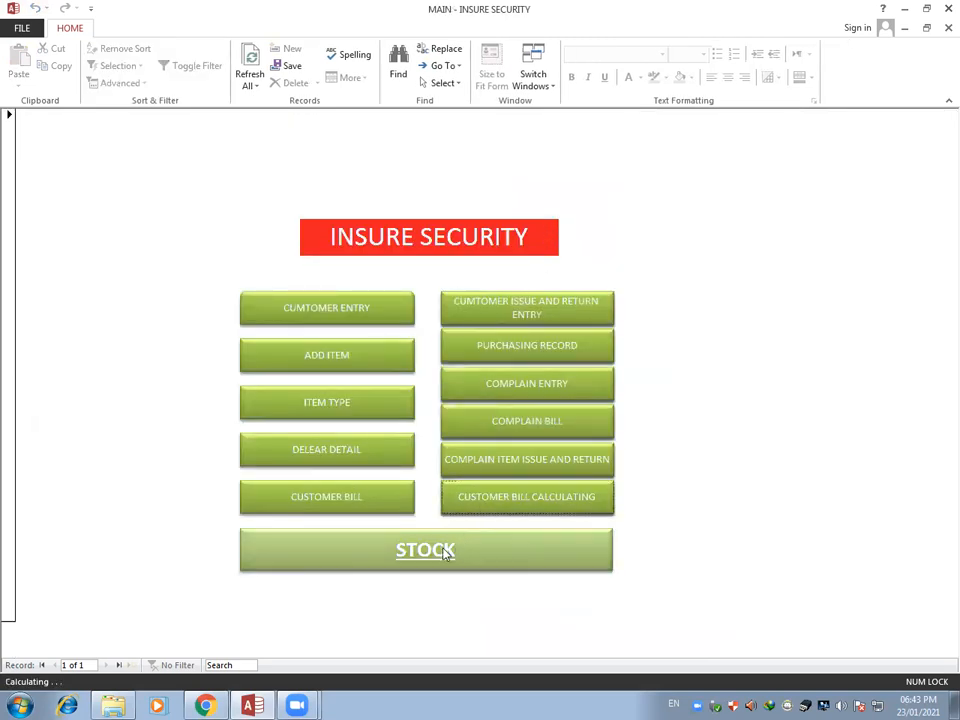
# Generate the customer bill report with labour charges 500, discount 5 and the customer's bill number
pyautogui.click(340, 507)
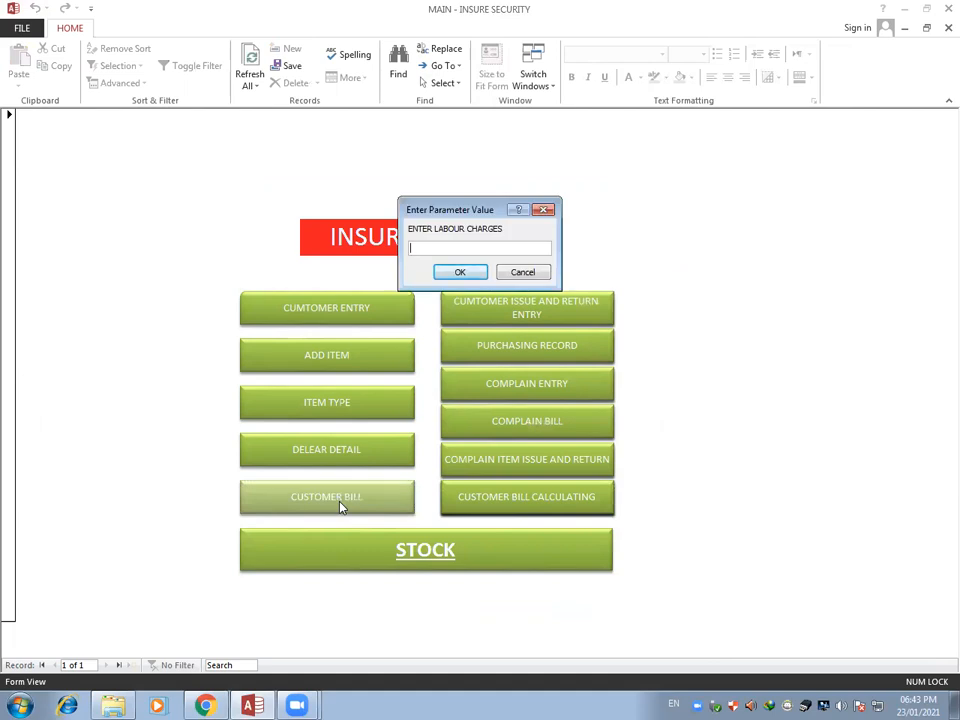
pyautogui.press('Return')
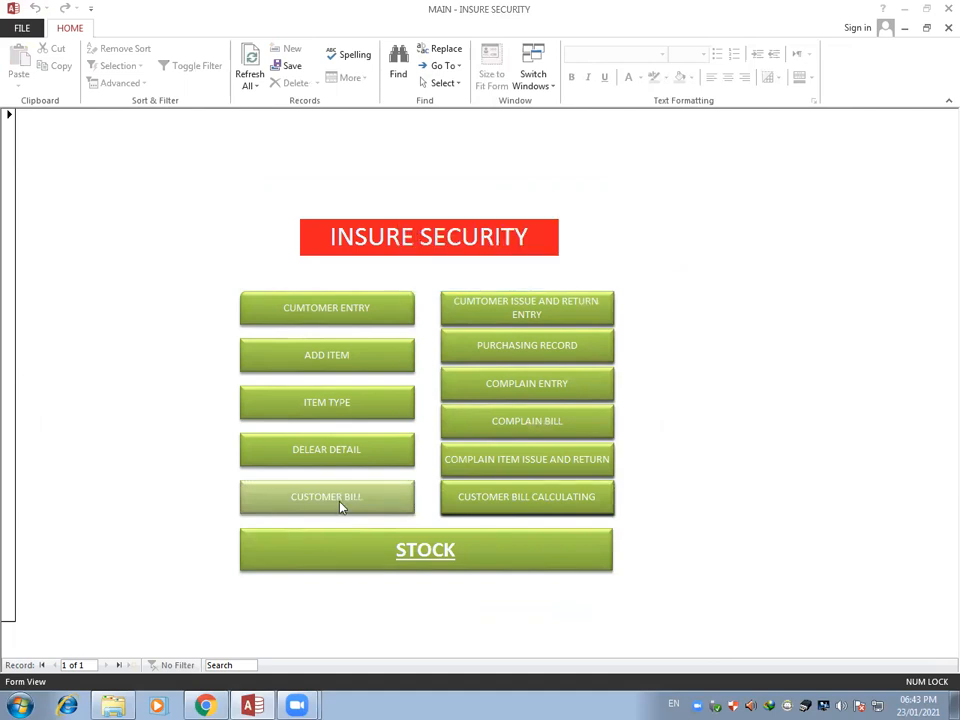
pyautogui.write('5')
pyautogui.press('Return')
pyautogui.write('1')
pyautogui.press('Return')
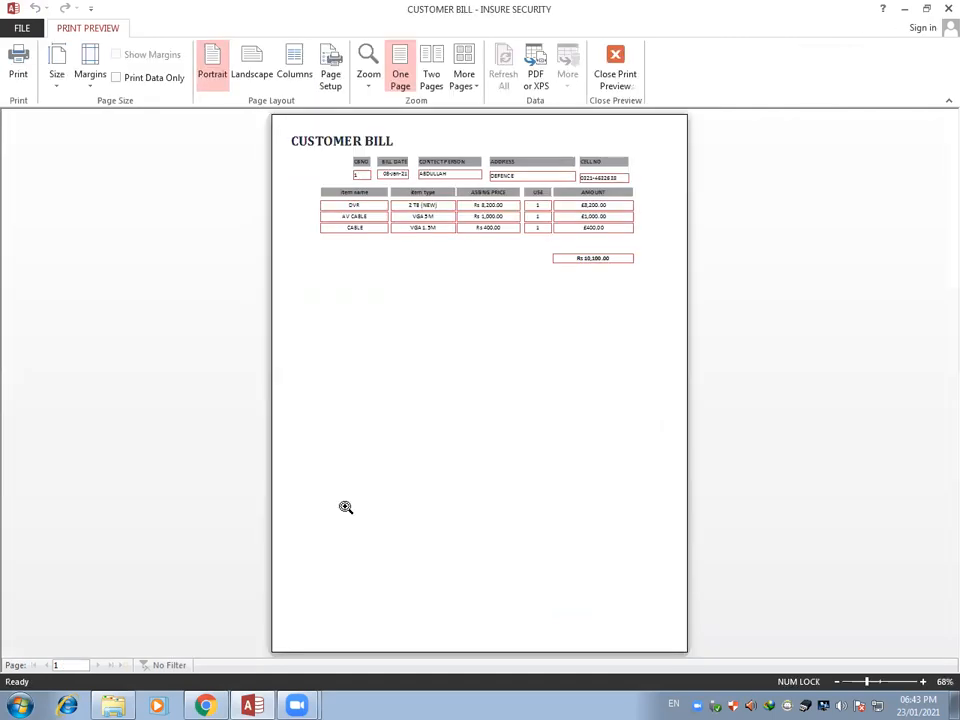
# Examine the bill's item amounts, labour charges, discount and payable amount up close and close the print preview
pyautogui.click(523, 262)
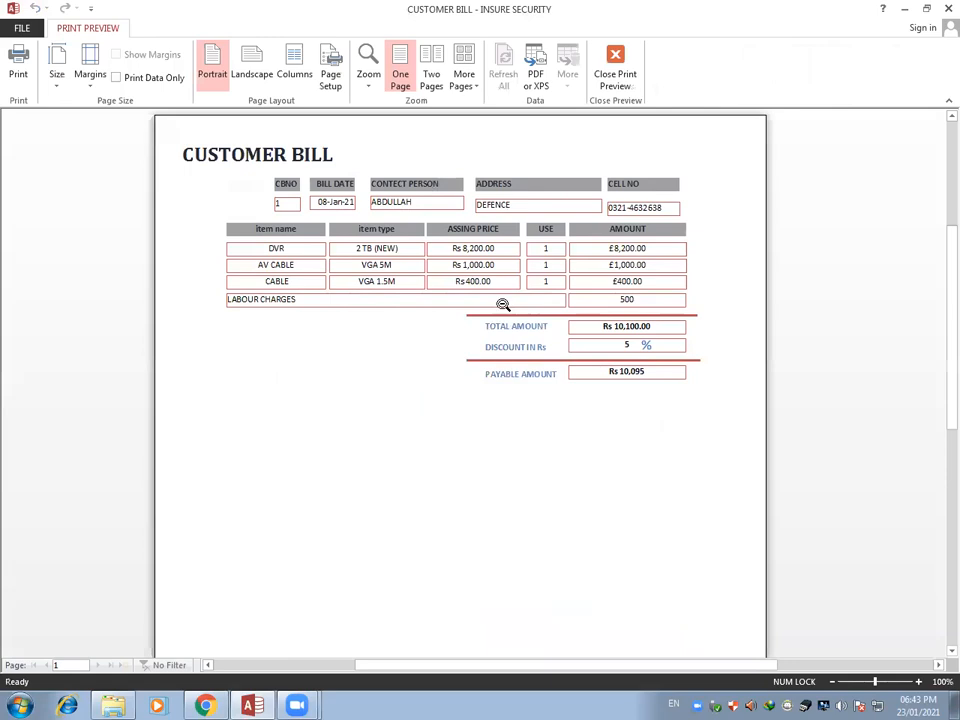
pyautogui.click(503, 304)
pyautogui.click(501, 307)
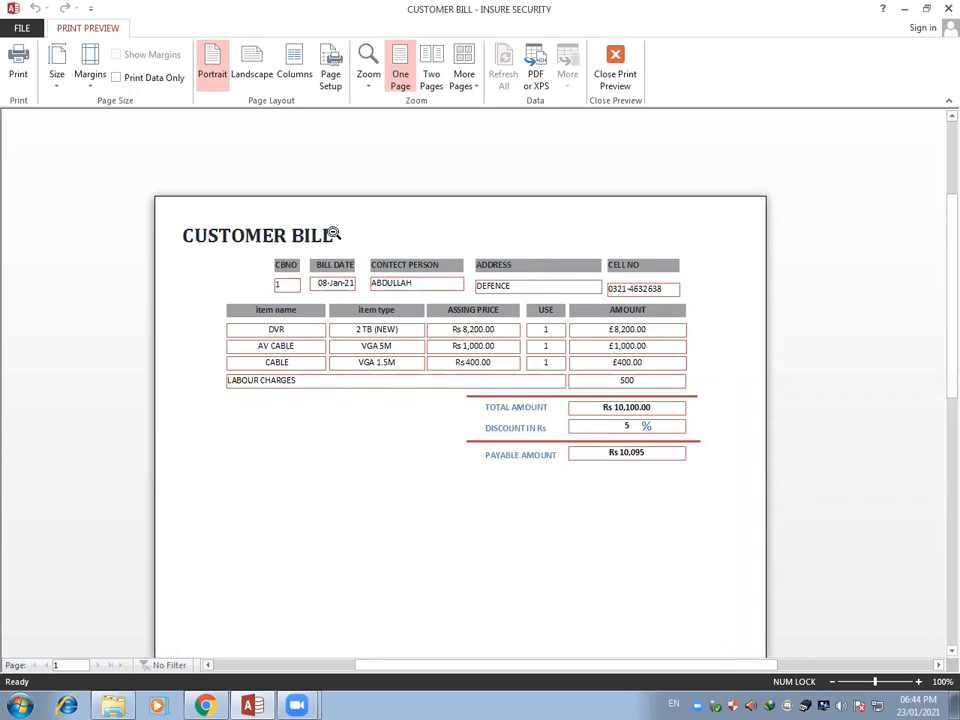
pyautogui.click(613, 73)
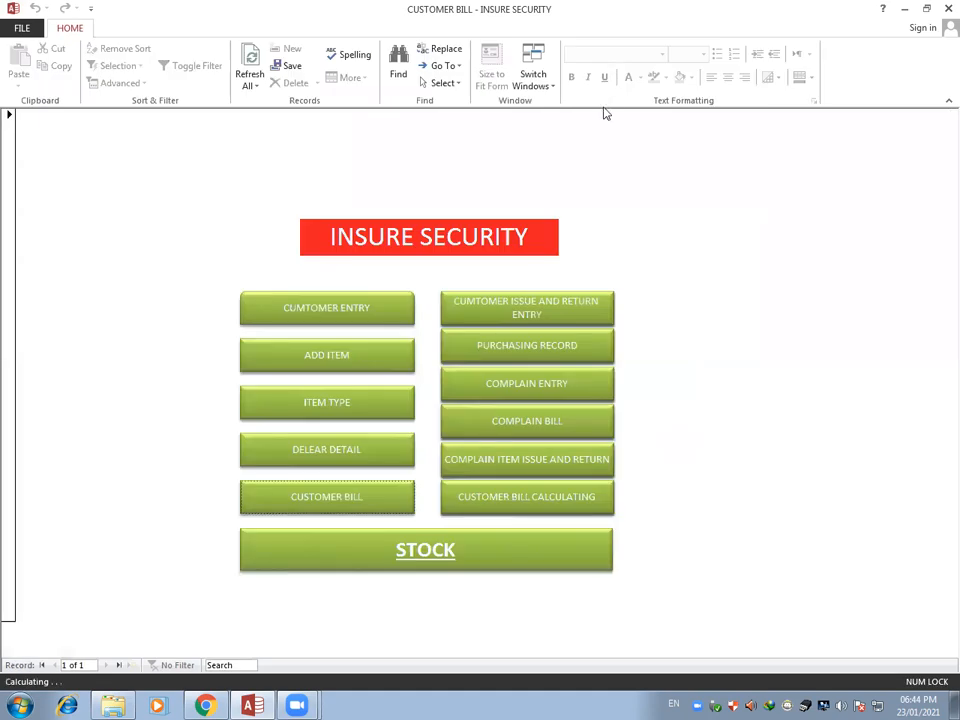
# Open the stock form, review the purchased, used and stock quantities, and close it
pyautogui.click(442, 549)
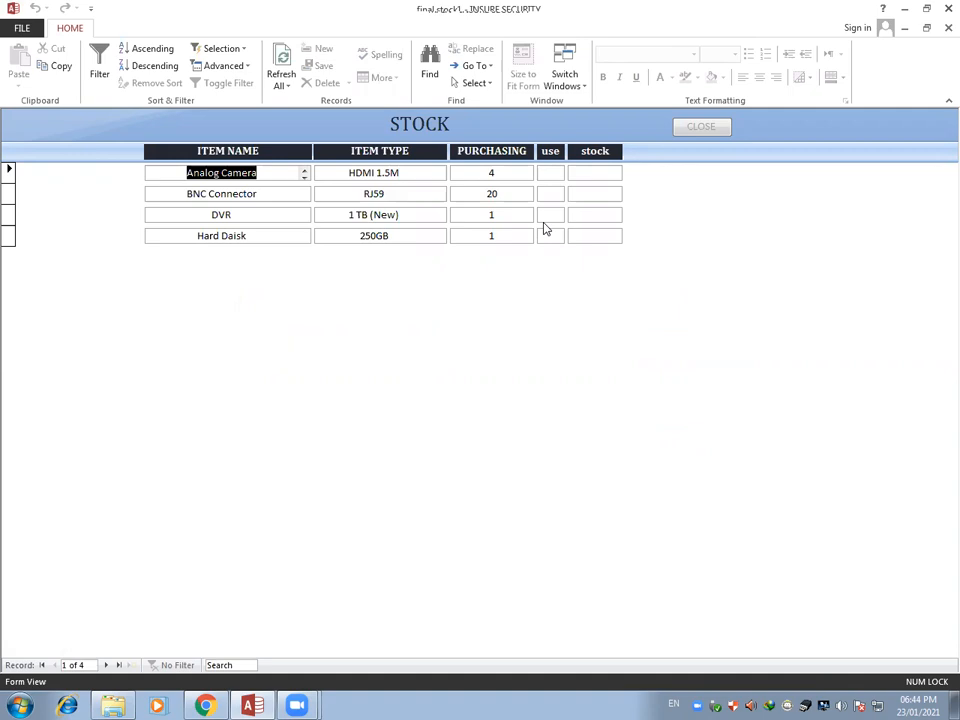
pyautogui.click(683, 130)
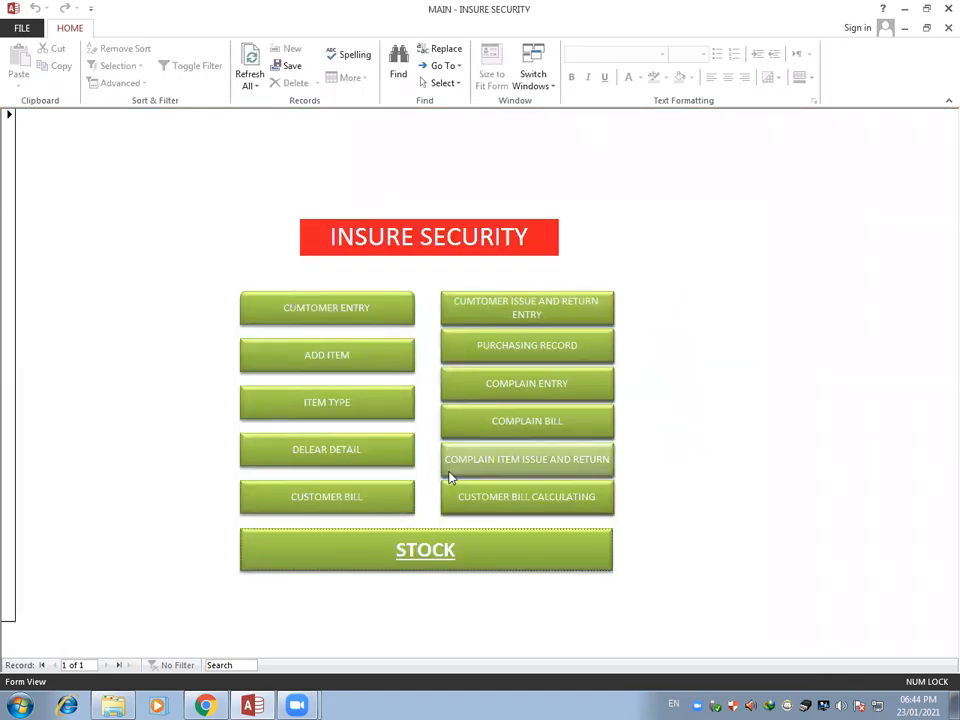